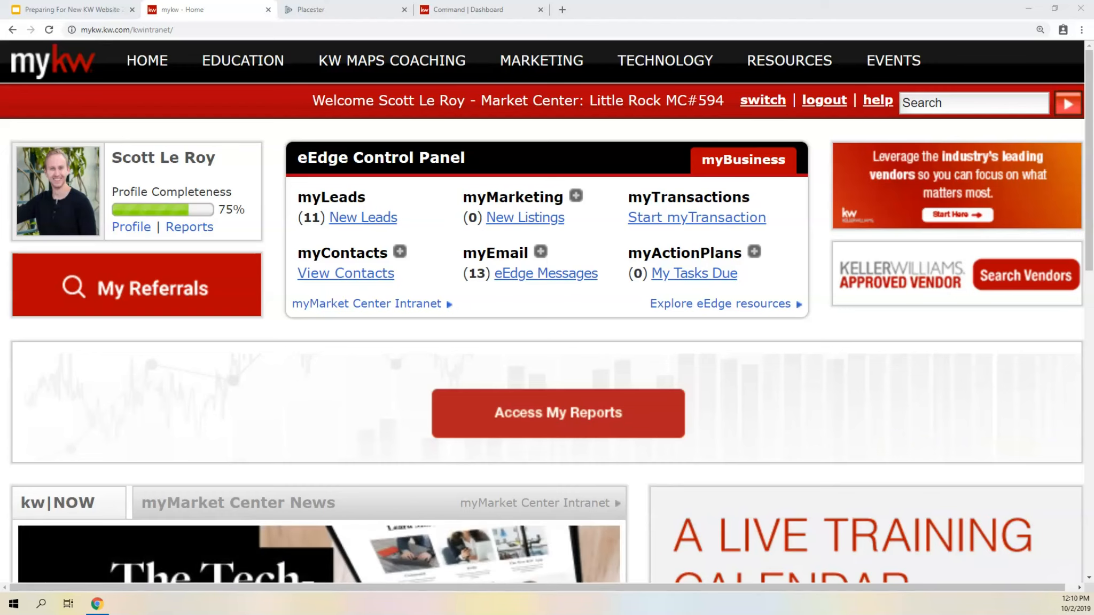
- Open the KW Websites page on the mykw intranet and find the link to the agent's website
mouse_move(644, 69)
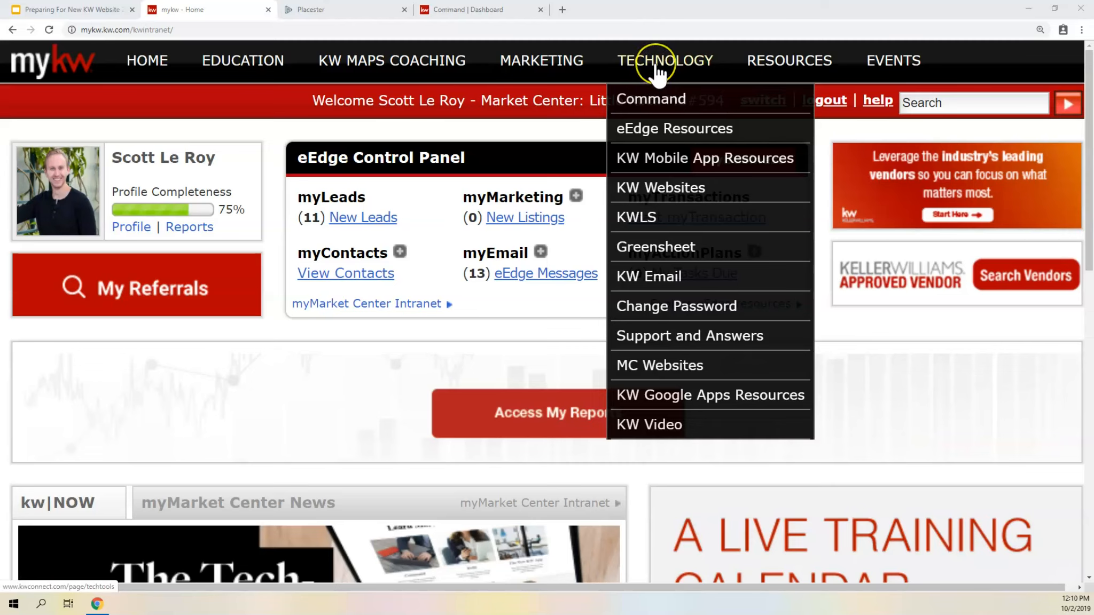
left_click(636, 191)
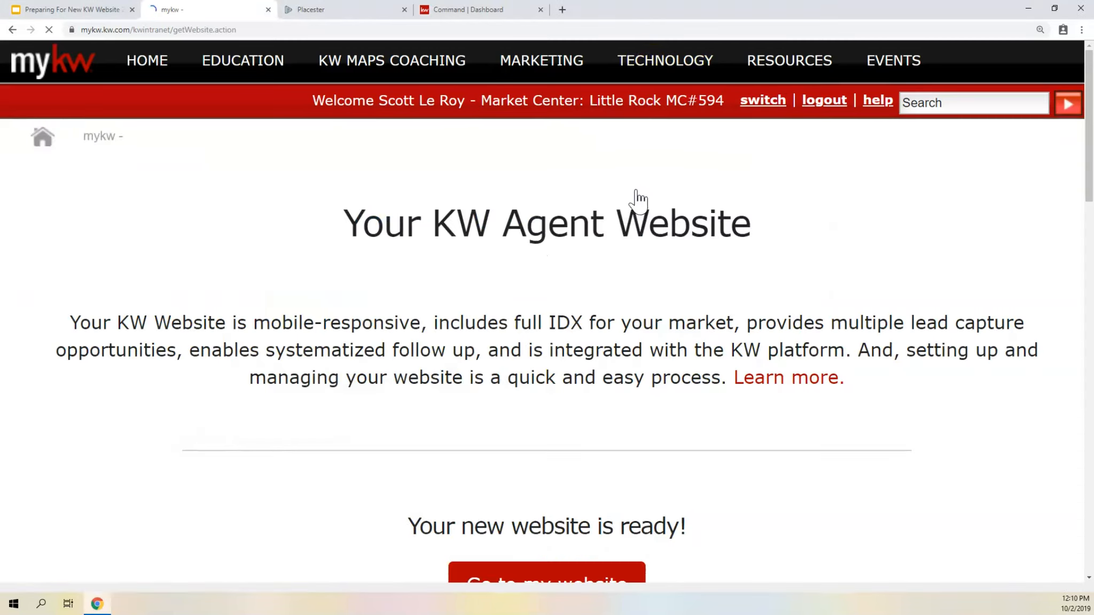
scroll(546, 336, "down", 2)
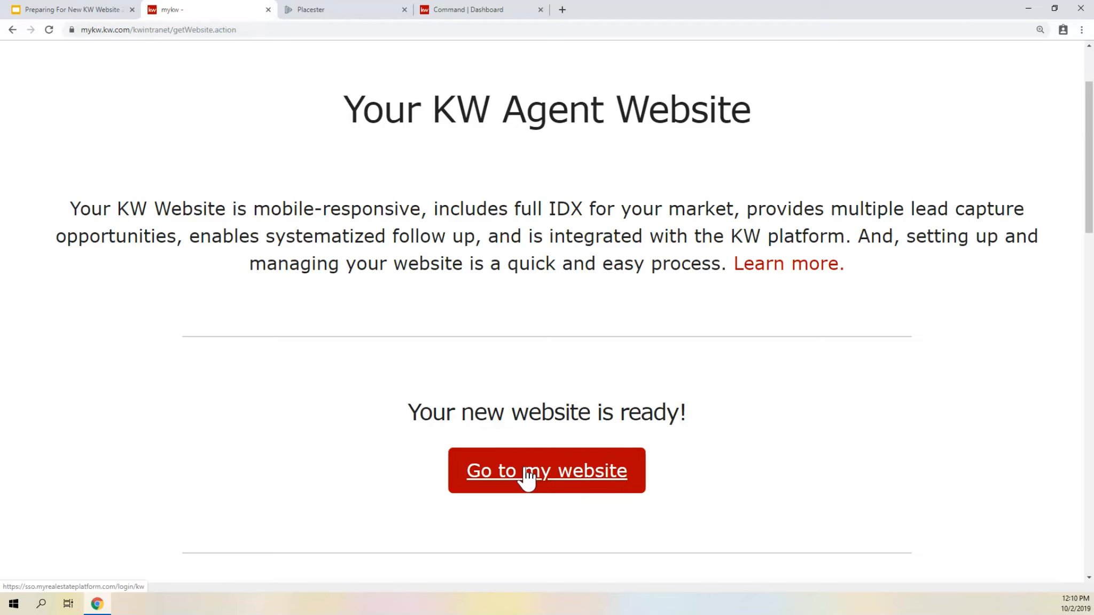
- Switch to the Placester admin, dismiss the site deletion notice, and download the site's content from Sites
left_click(348, 11)
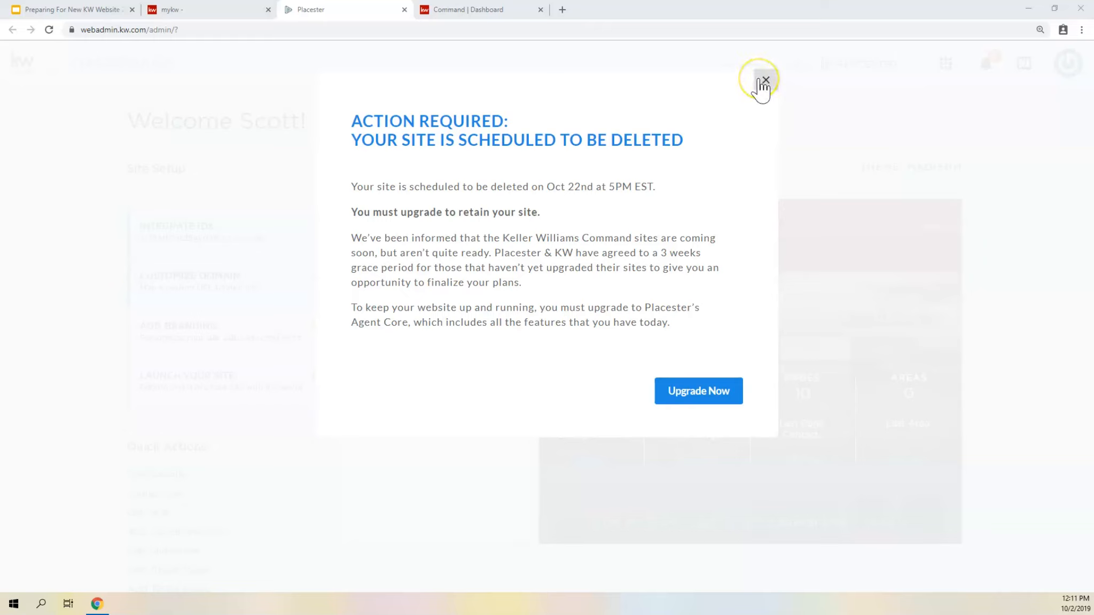
left_click(763, 83)
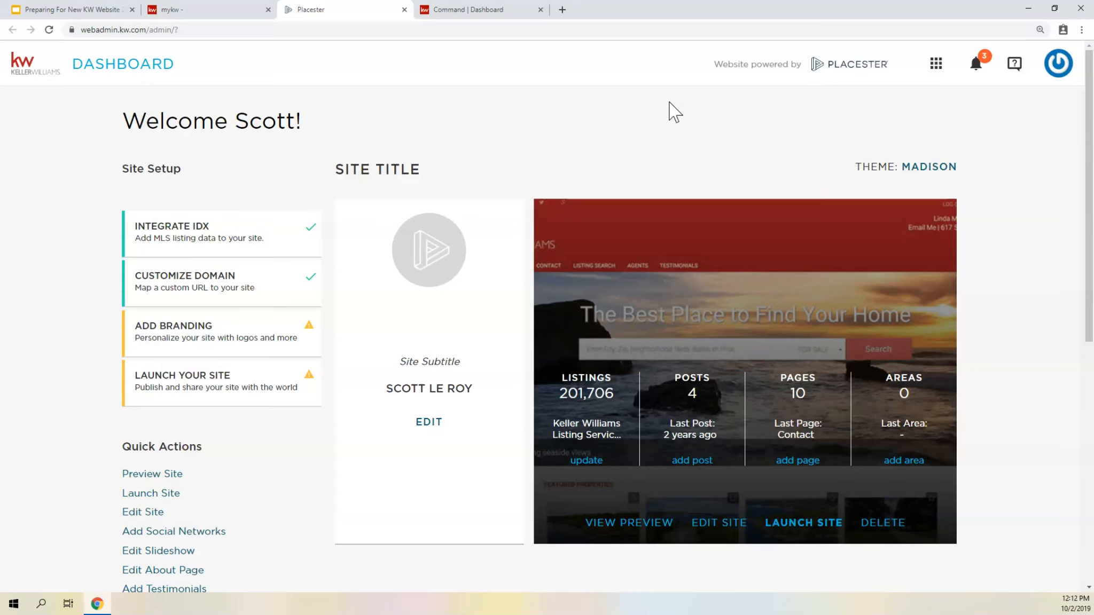
left_click(937, 66)
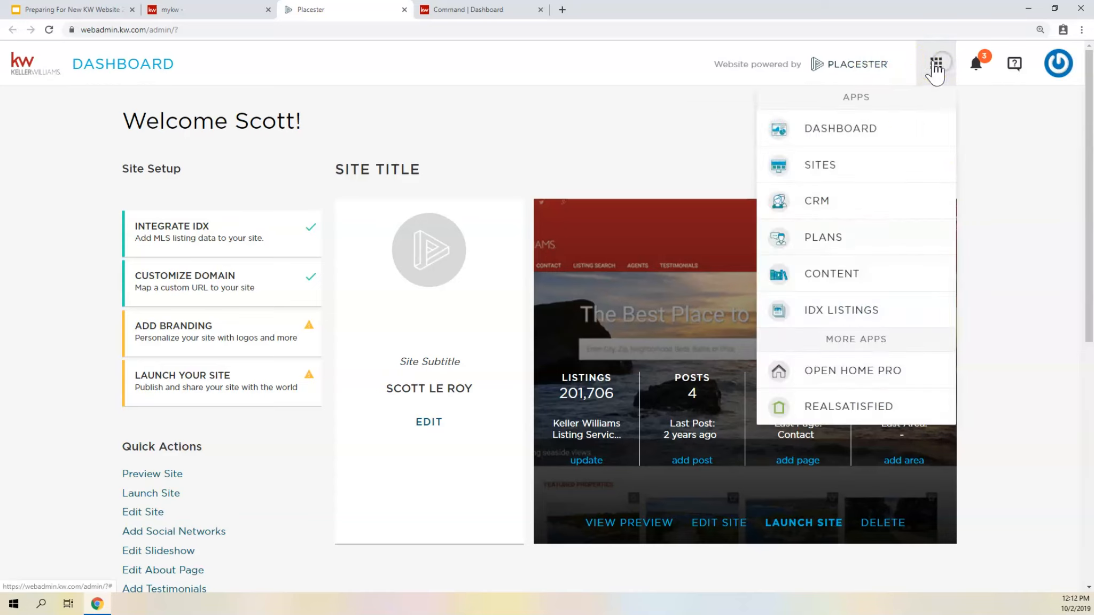
left_click(820, 163)
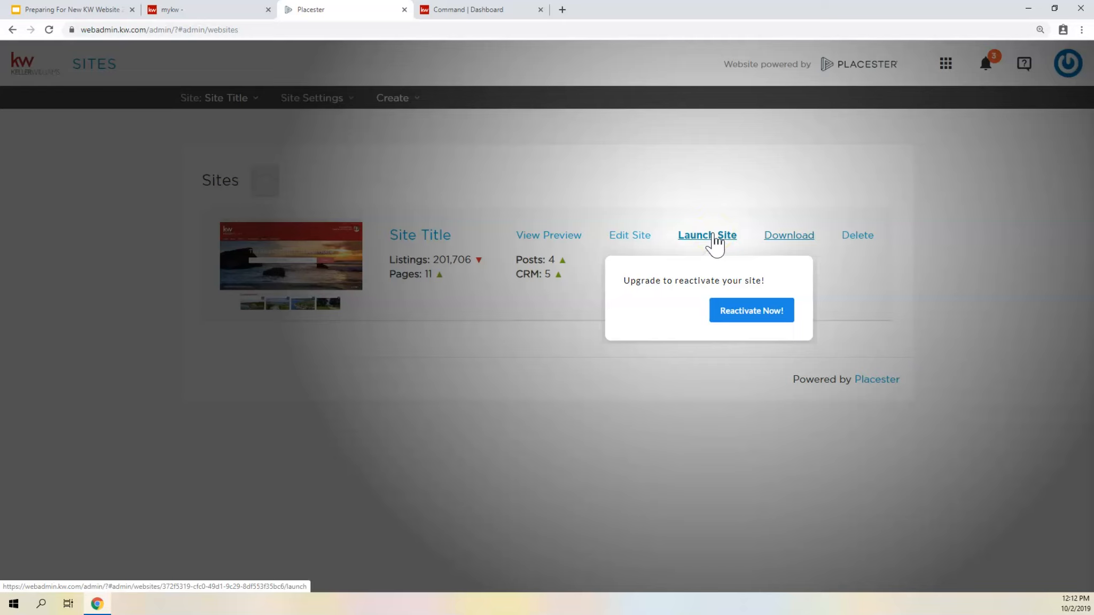
left_click(790, 237)
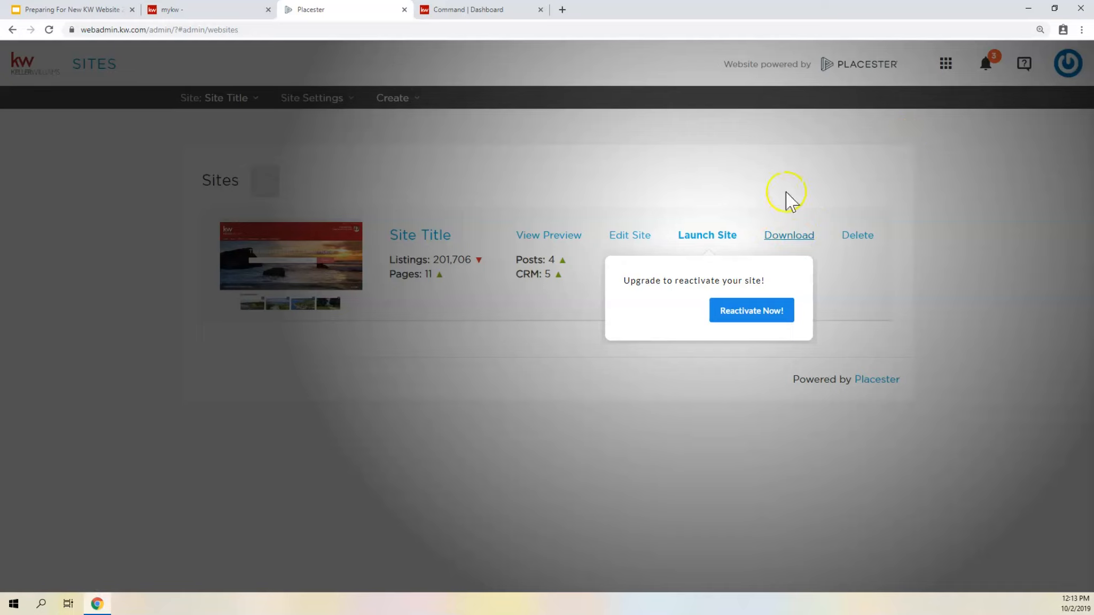
- Open the site's custom domain settings for editing, review the domain fields, and save them
left_click(629, 237)
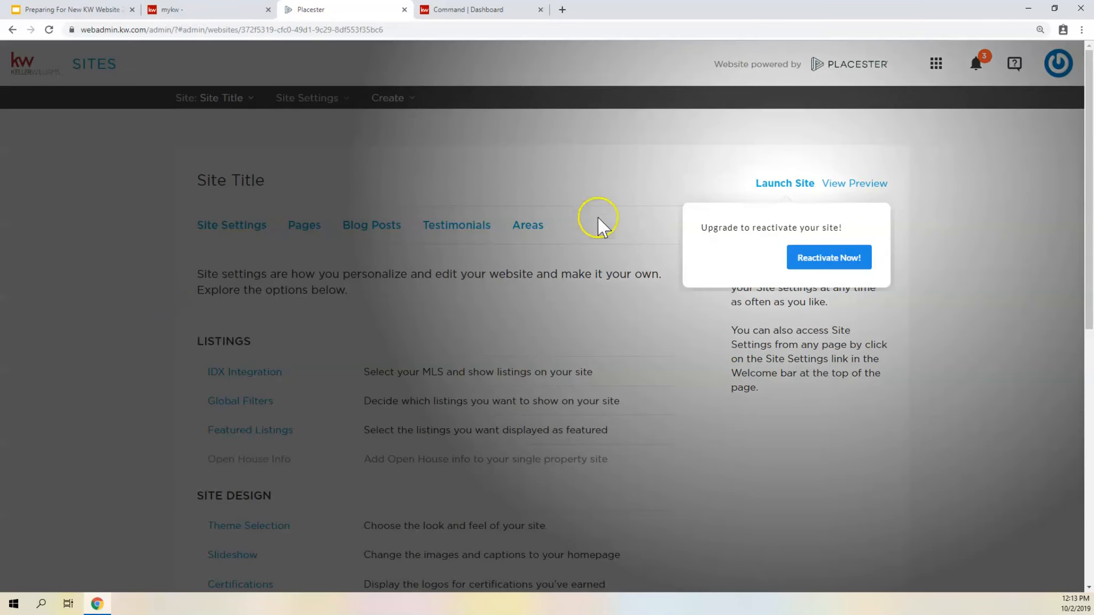
scroll(273, 260, "down", 2)
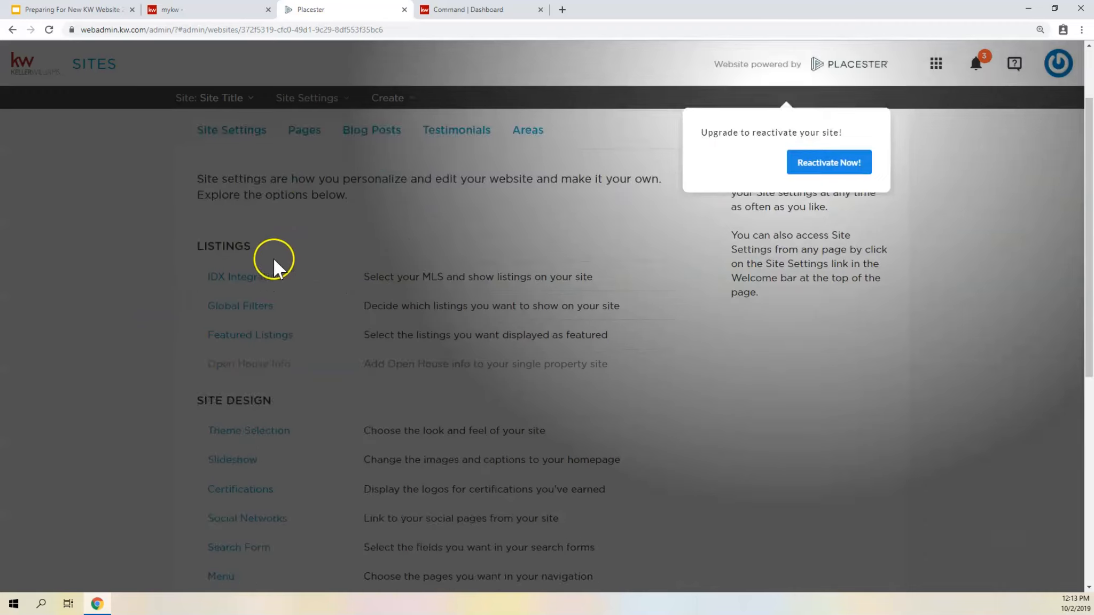
scroll(270, 257, "down", 8)
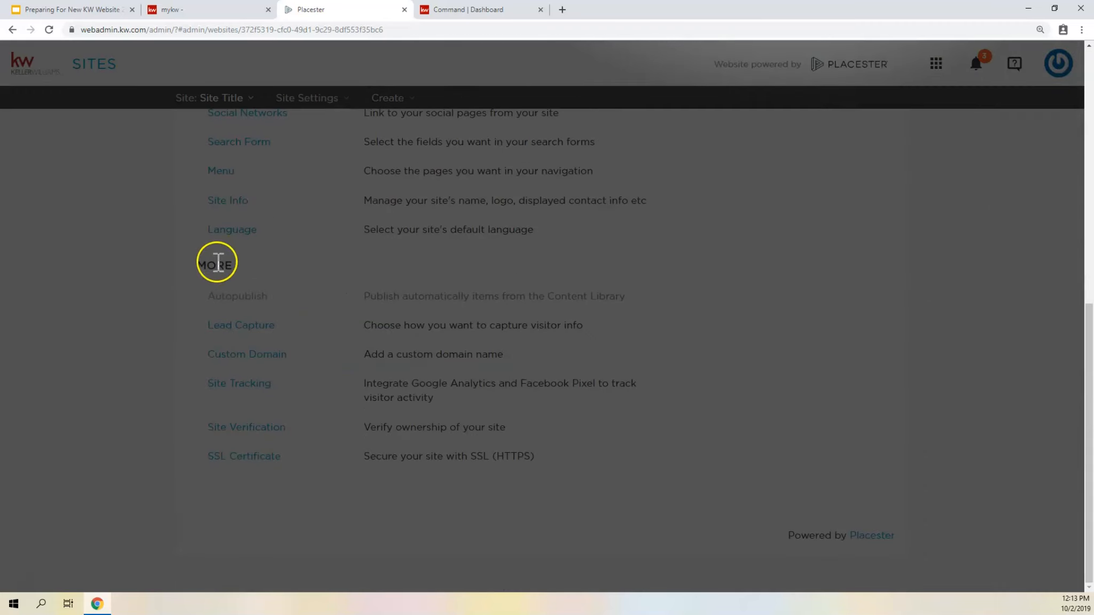
left_click(243, 356)
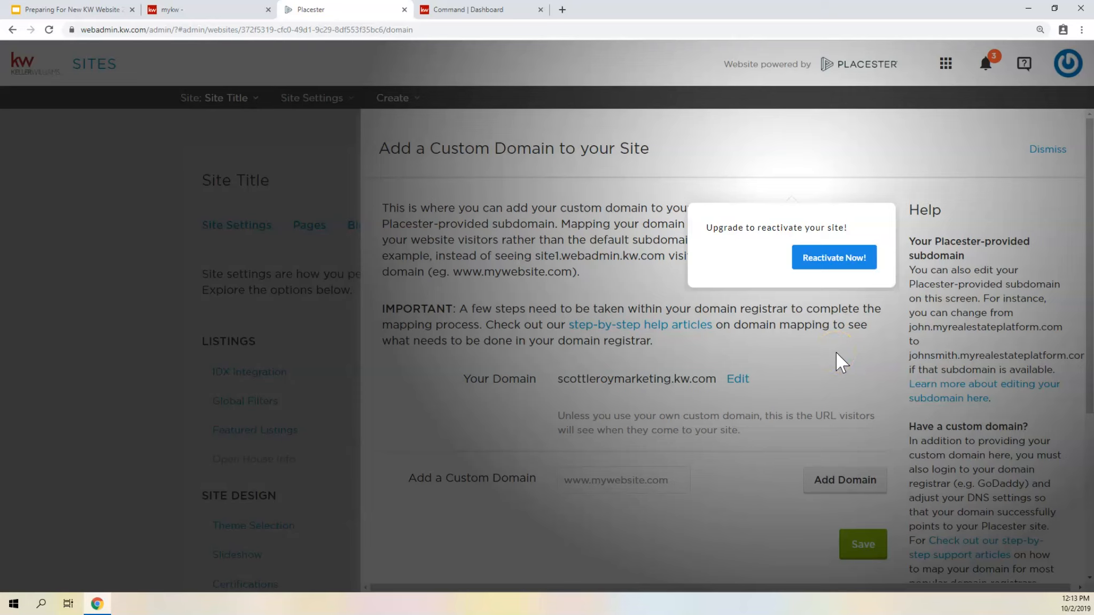
left_click(873, 534)
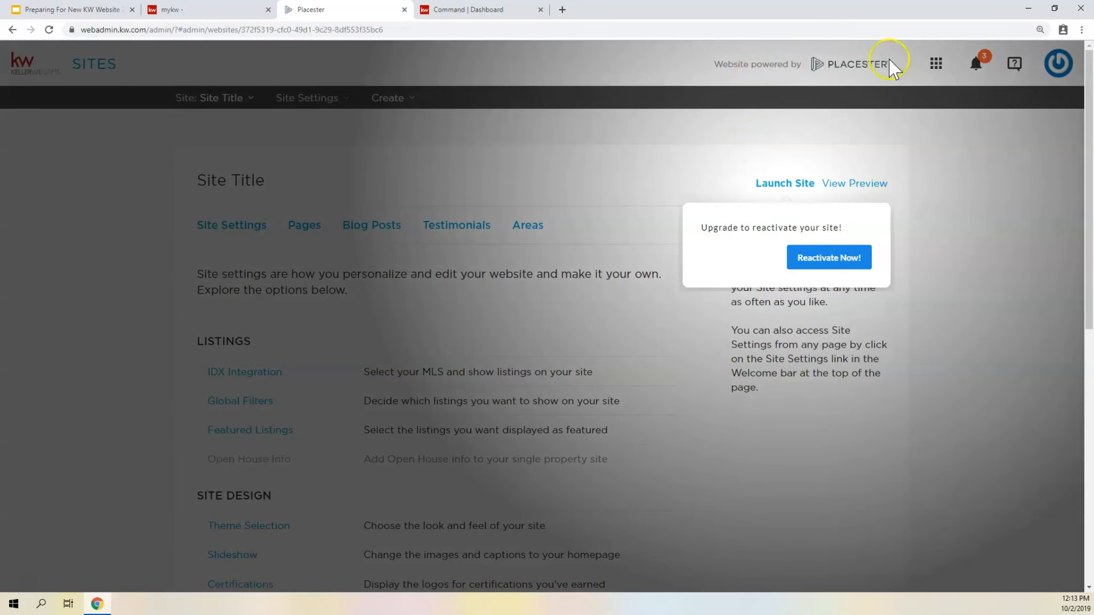
- Return to the Sites list and check the downloaded export.zip in the Downloads folder
left_click(938, 66)
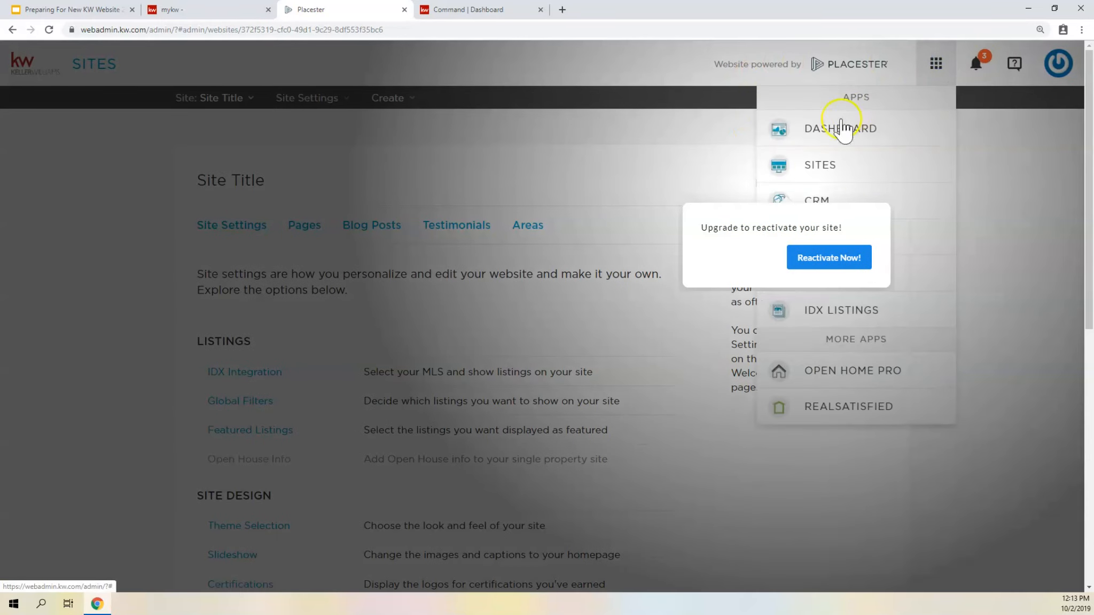
left_click(831, 171)
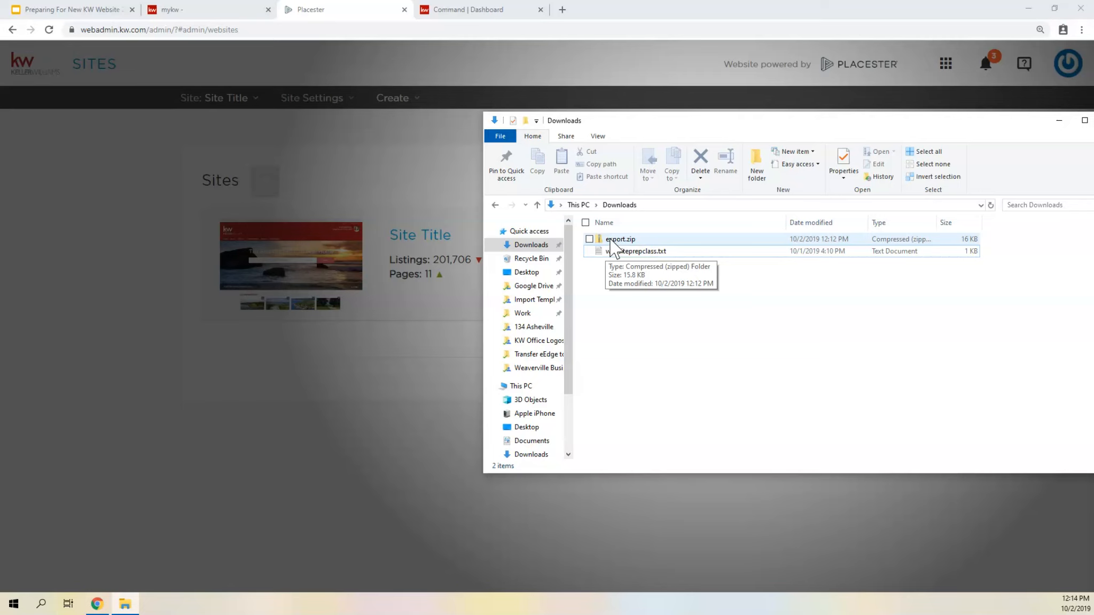
left_click(309, 453)
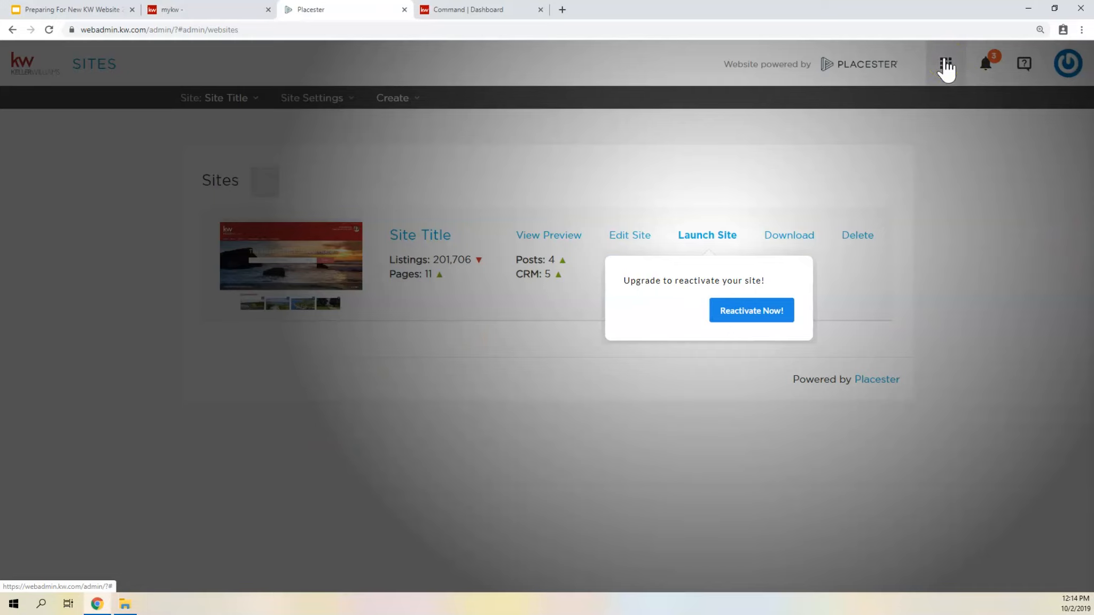
- Reopen the site for editing and examine its custom domain page
left_click(622, 236)
scroll(276, 252, "down", 6)
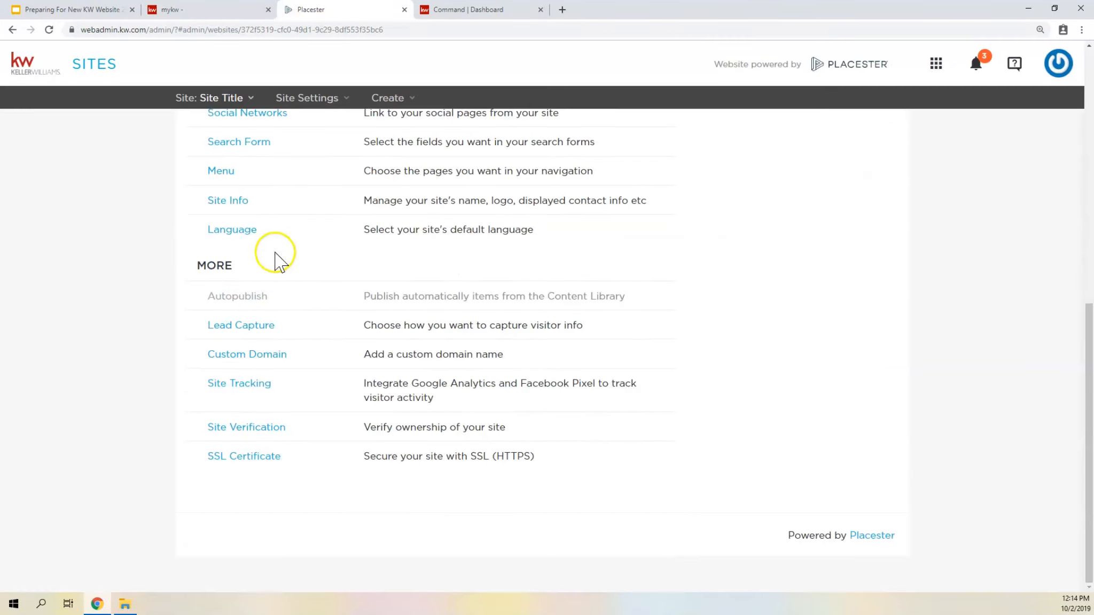
left_click(251, 382)
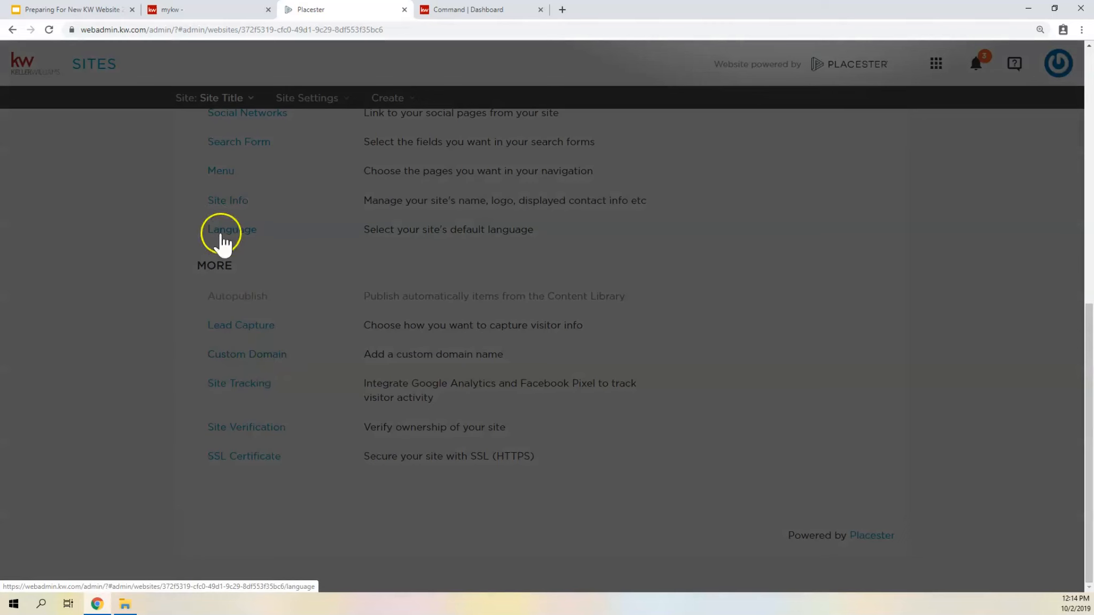
left_click(243, 356)
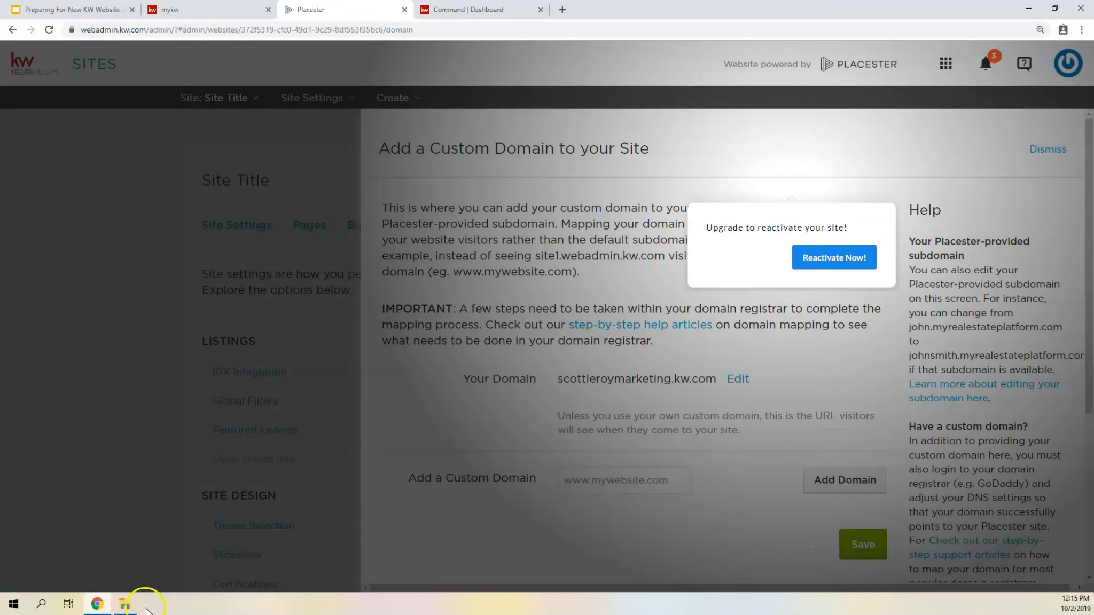
- Extract all files from export.zip into an export folder inside Downloads
left_click(127, 602)
left_click(623, 240)
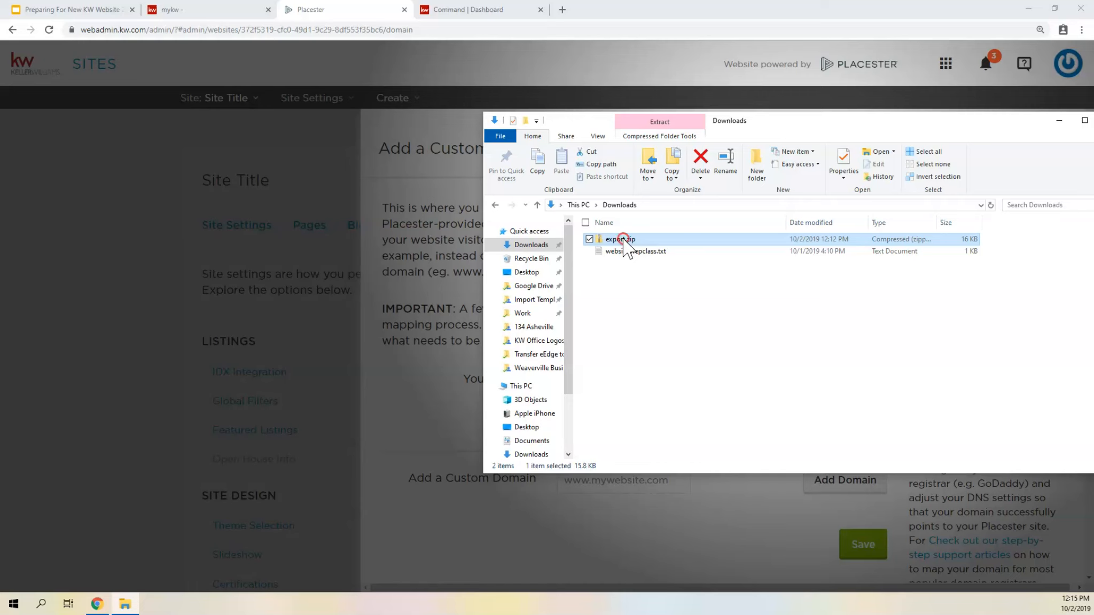
right_click(620, 240)
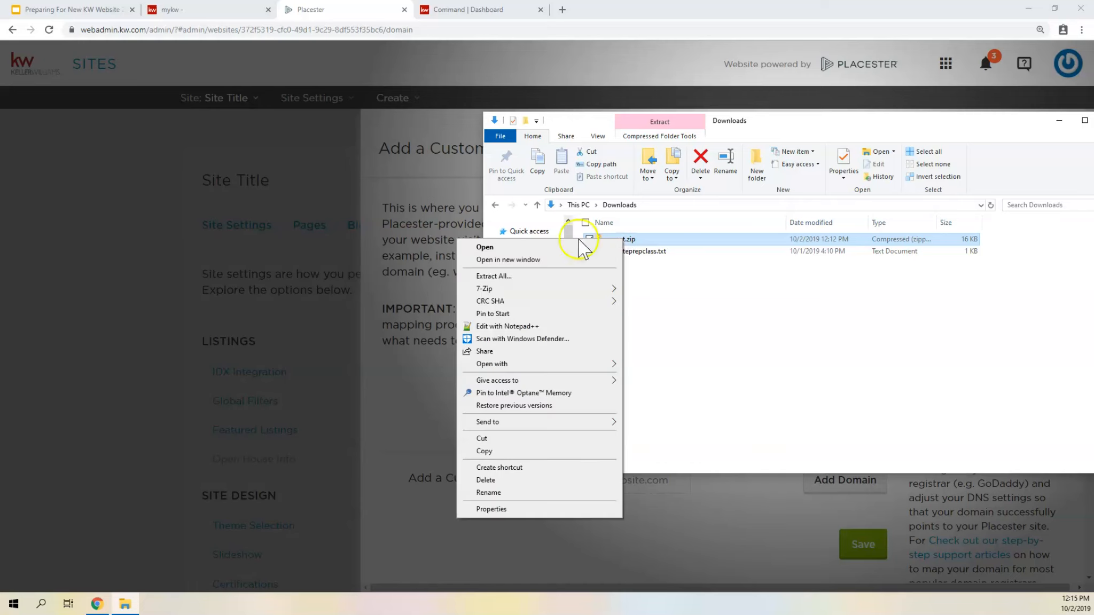
left_click(490, 277)
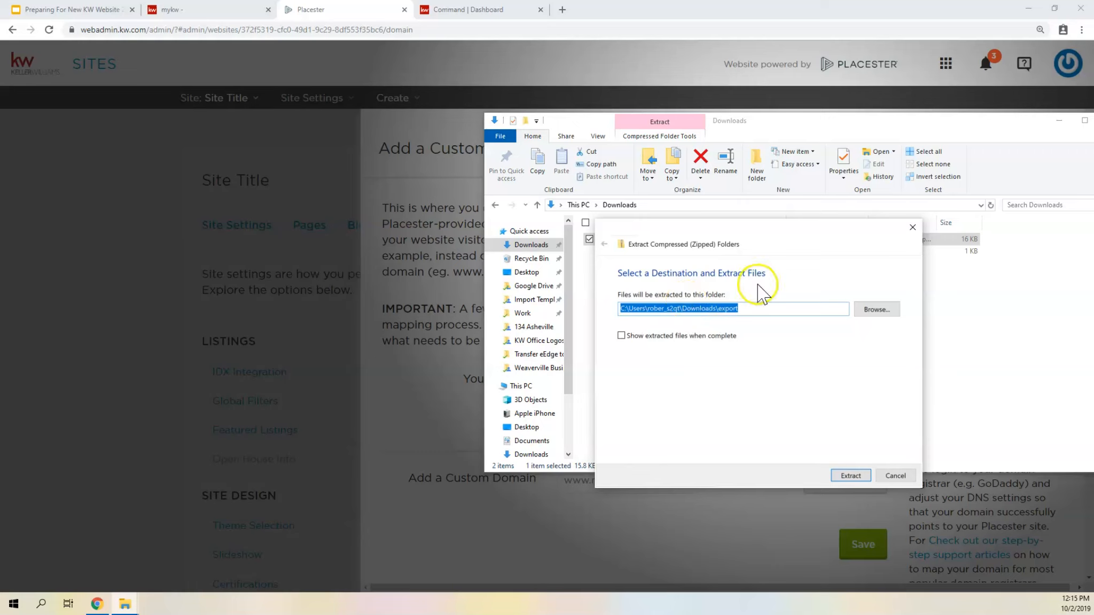
left_click_drag(769, 224, 831, 224)
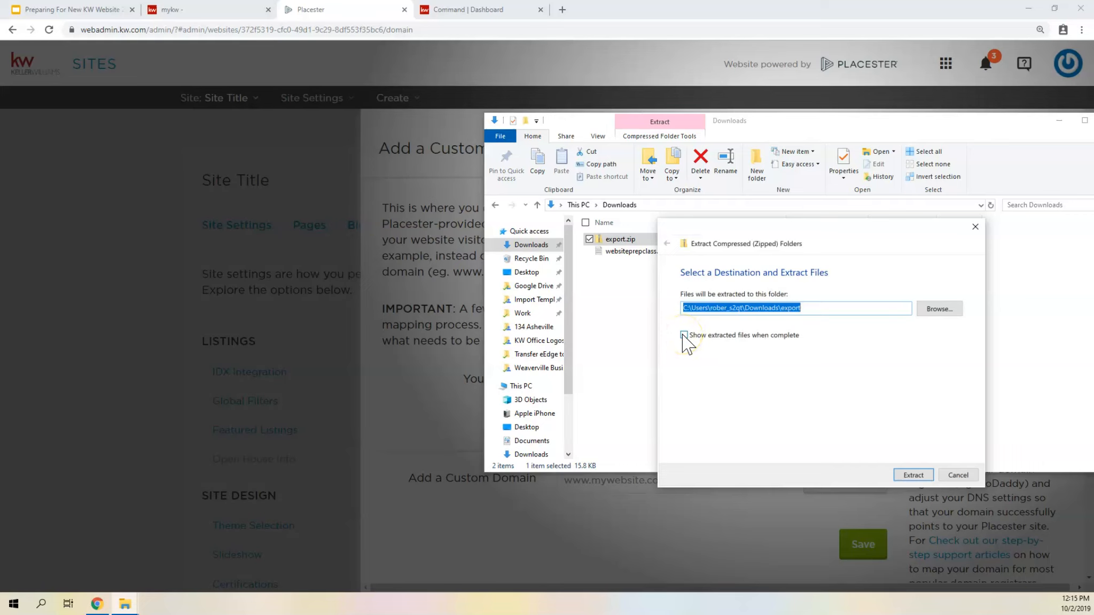
left_click(914, 475)
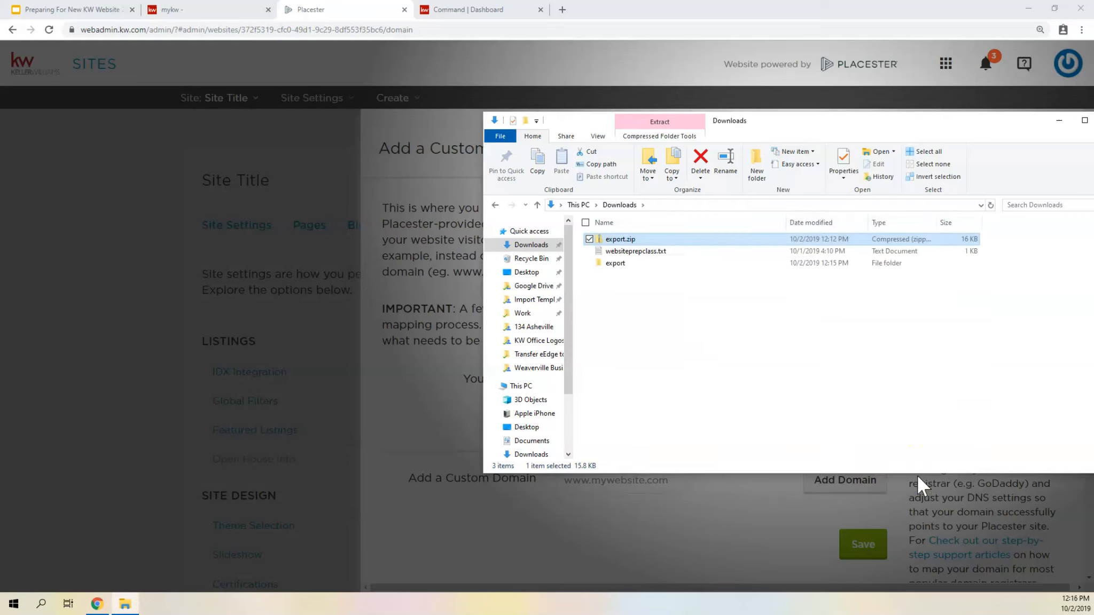
- Open the extracted export folder in Downloads
left_click(620, 264)
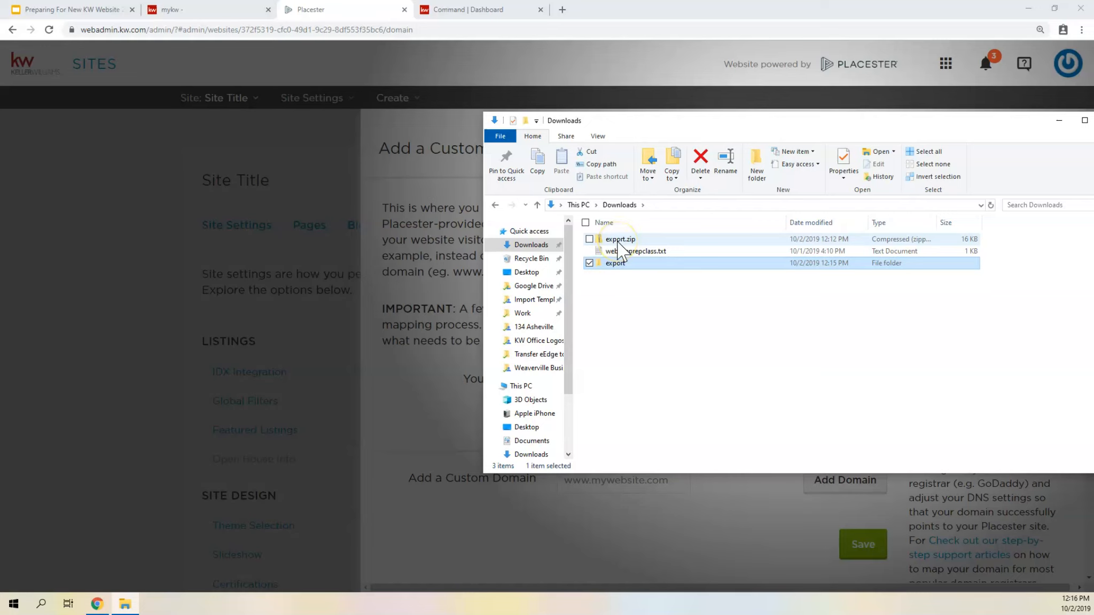
right_click(619, 244)
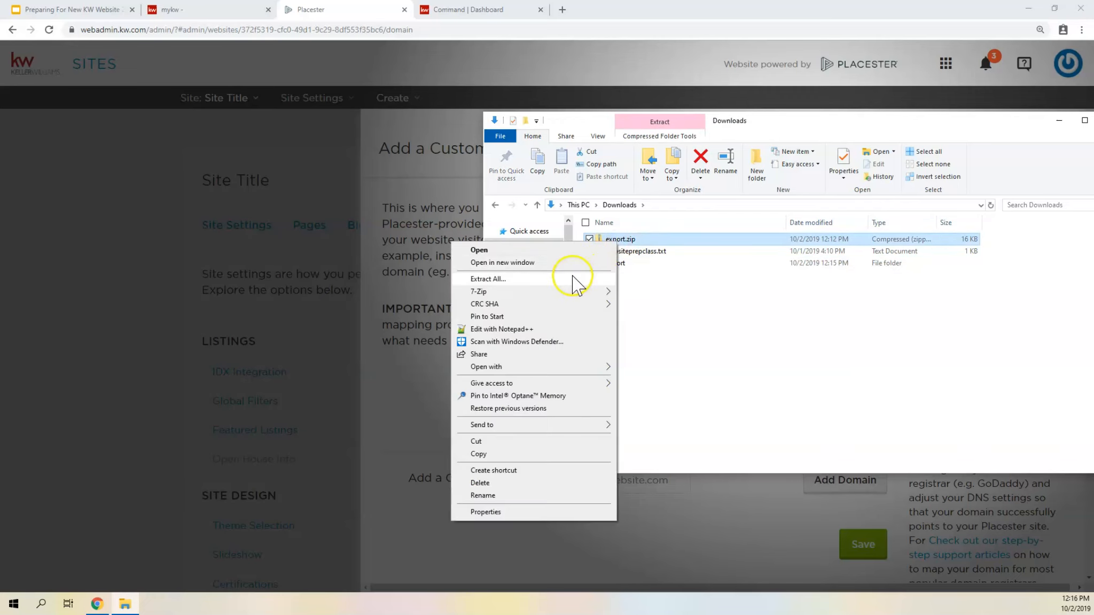
left_click(689, 287)
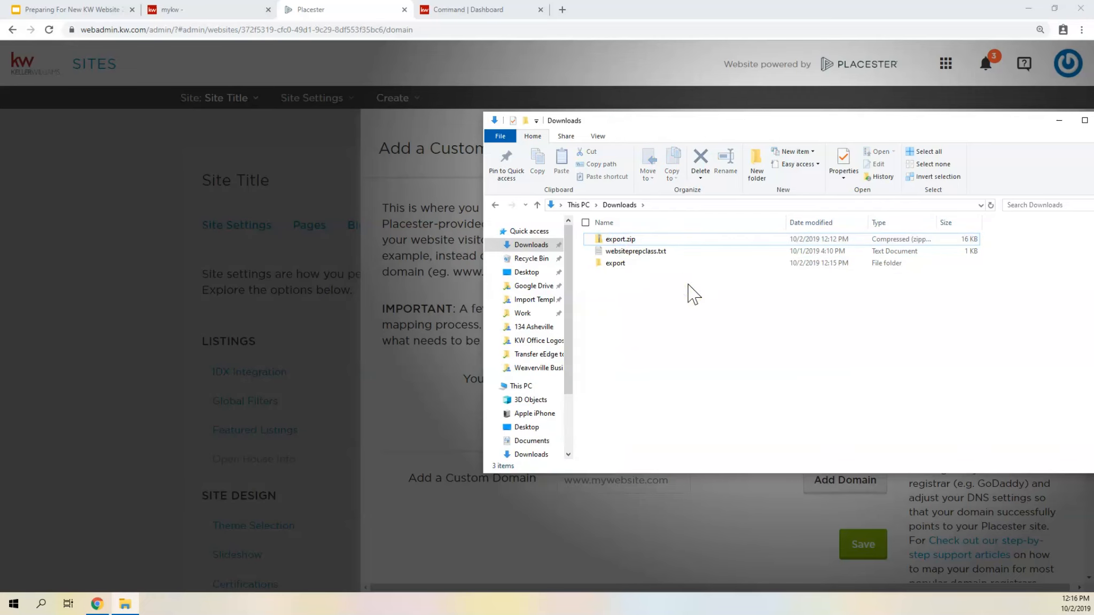
left_click(636, 264)
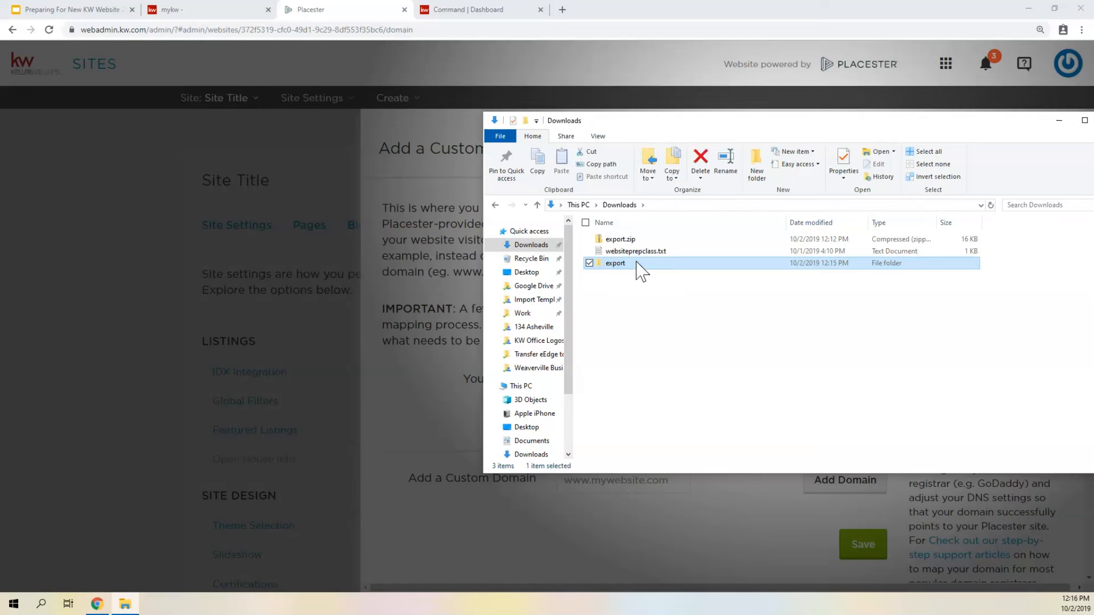
double_click(614, 264)
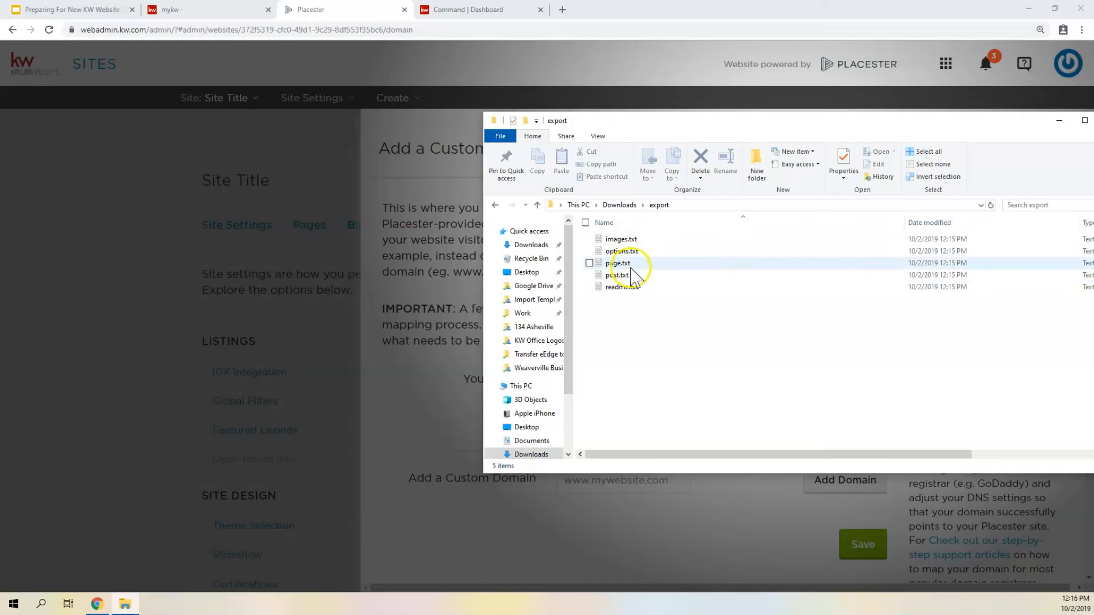
- Open images.txt from the export folder and place its Notepad window beside the folder window
left_click(622, 240)
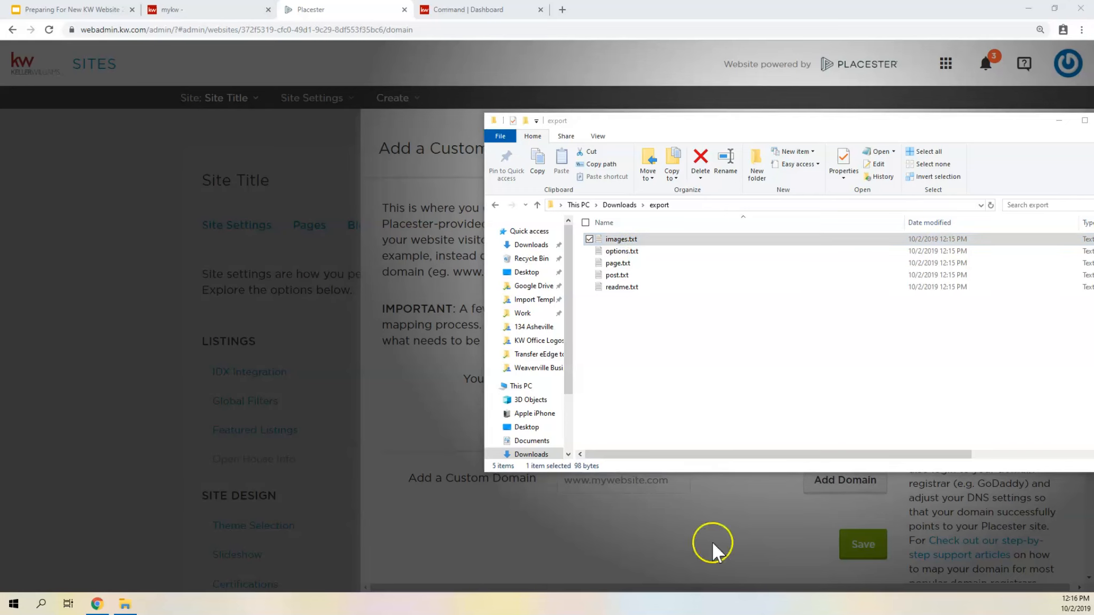
key("Return")
left_click_drag(859, 188, 304, 110)
left_click(270, 163)
left_click(356, 142)
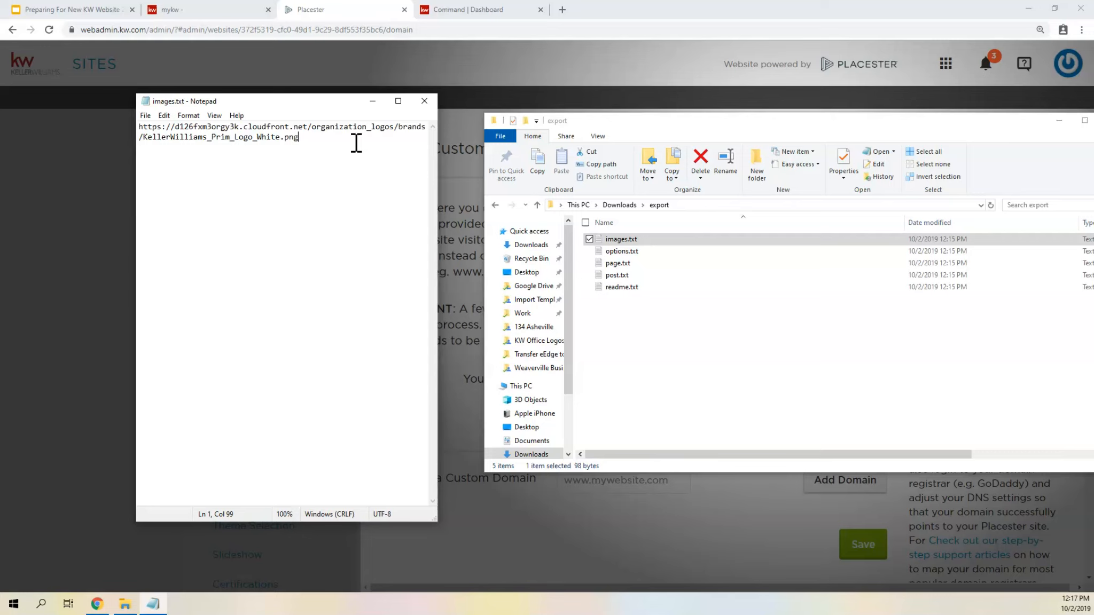
- Copy the logo image URL from images.txt and load it in a new browser tab
left_click_drag(300, 138, 130, 124)
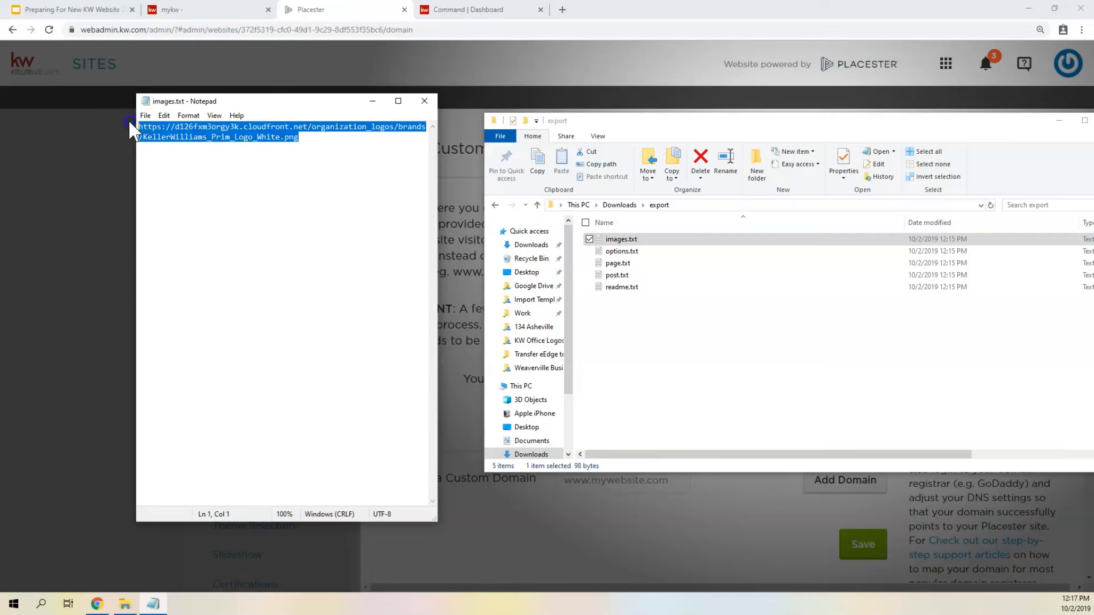
right_click(171, 138)
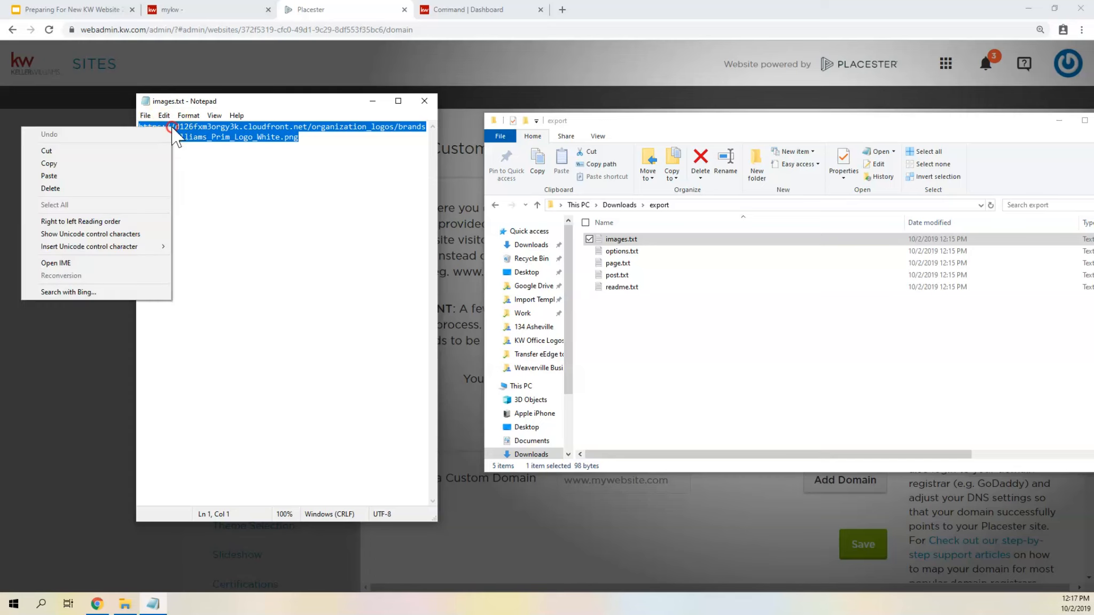
left_click(143, 159)
left_click(561, 10)
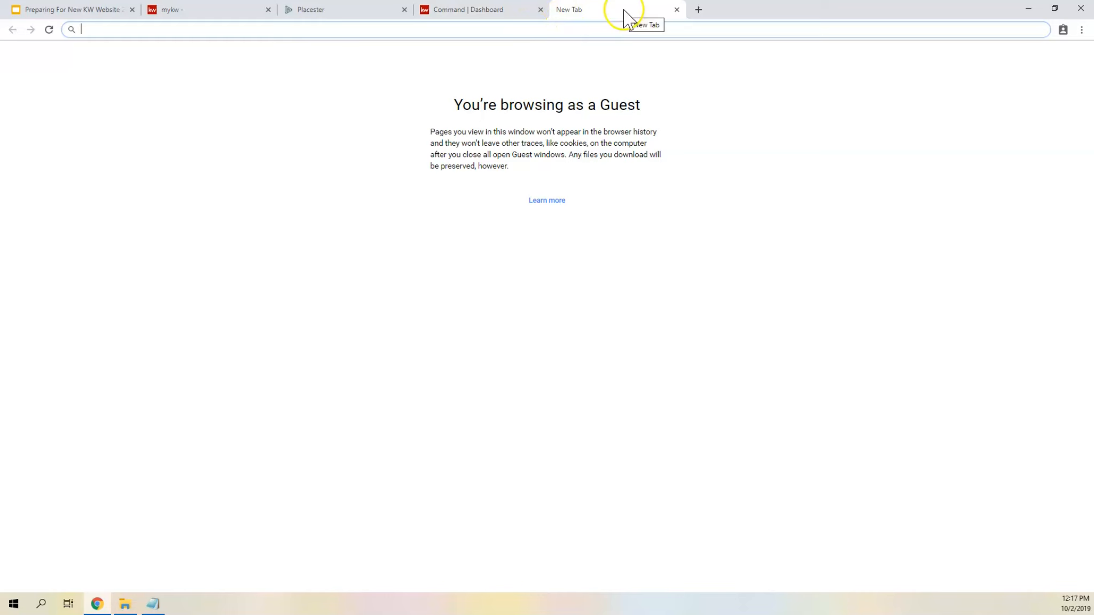
right_click(320, 28)
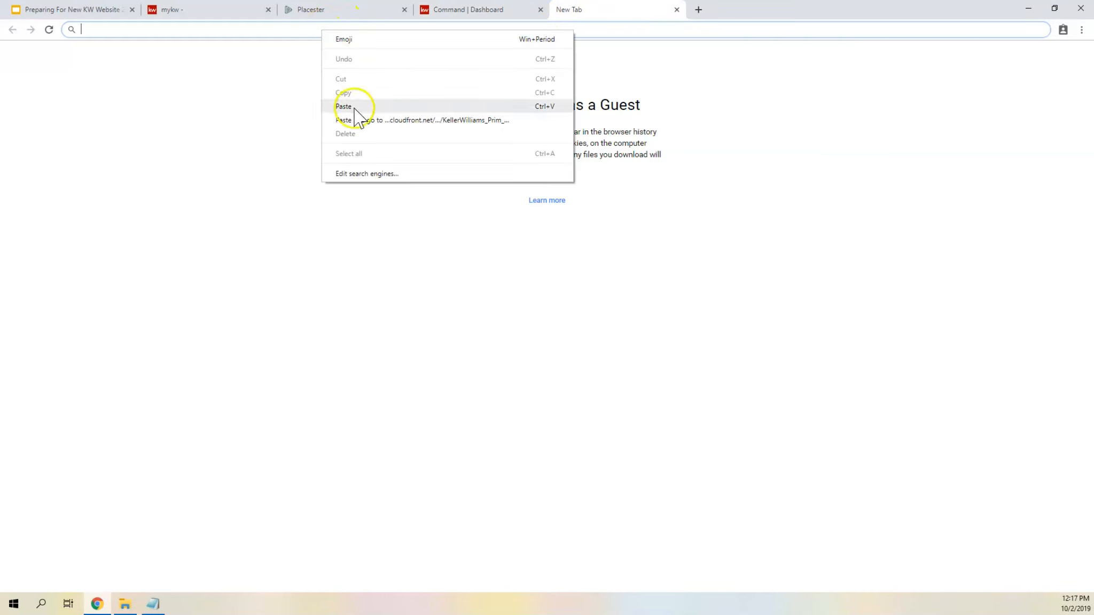
left_click(354, 107)
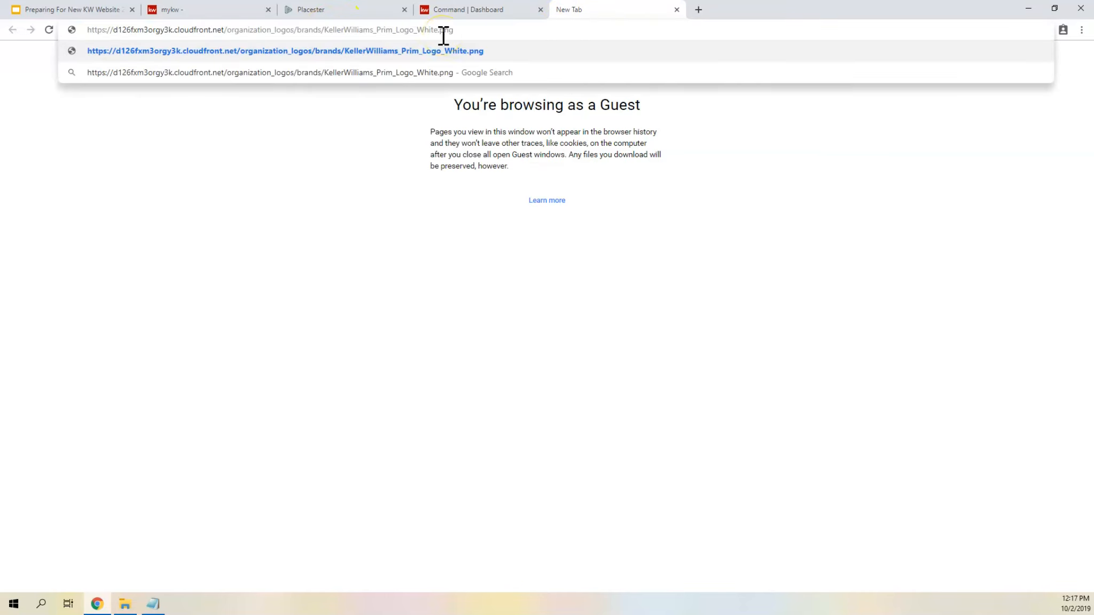
key("Return")
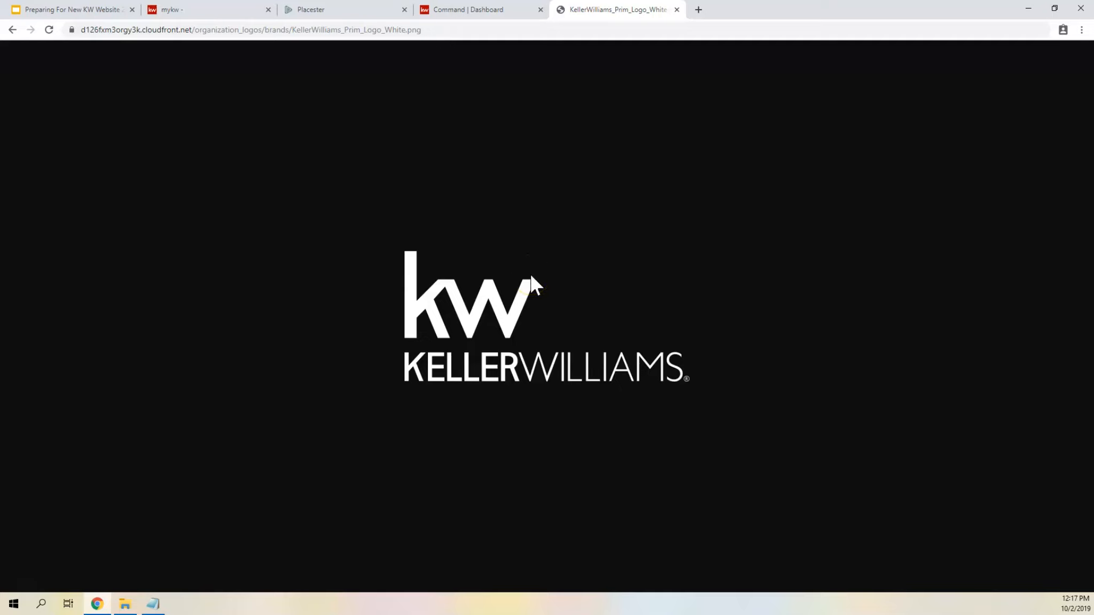
- Bring up the save and copy options for the Keller Williams logo image
right_click(514, 301)
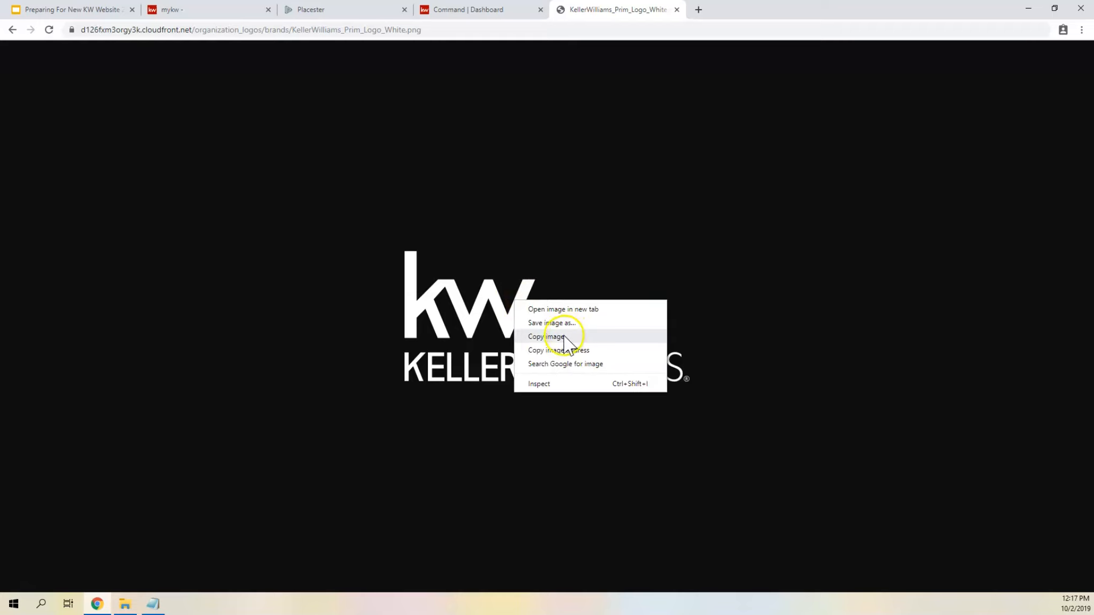
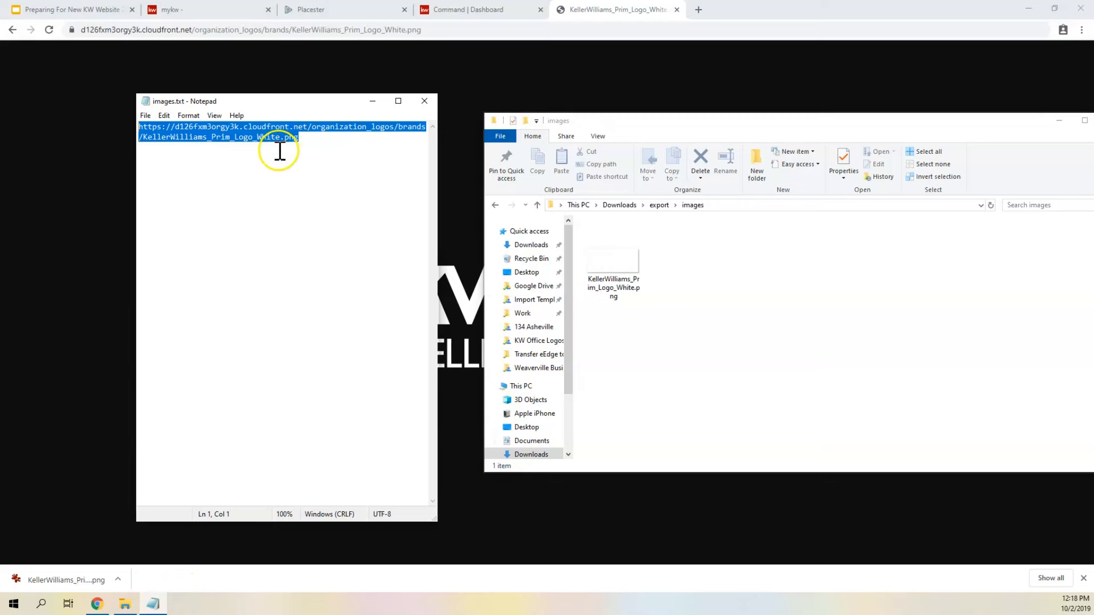
- Highlight the logo URL in images.txt, compare it with the browser's address, and bring up the logo's image options again
left_click(279, 152)
left_click_drag(301, 138, 143, 118)
left_click(143, 115)
left_click(195, 66)
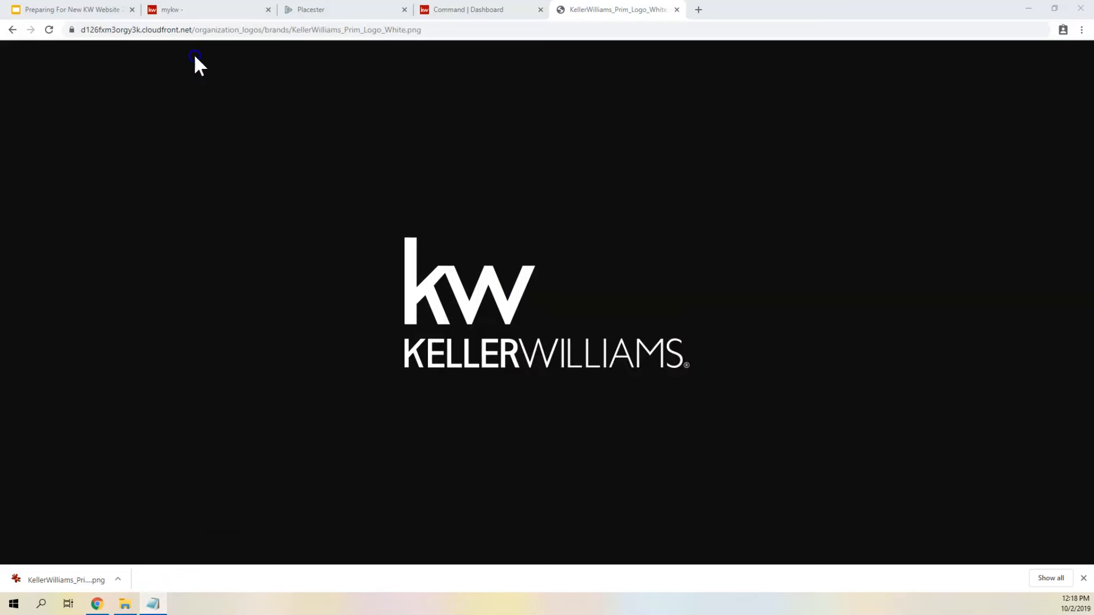
left_click(323, 31)
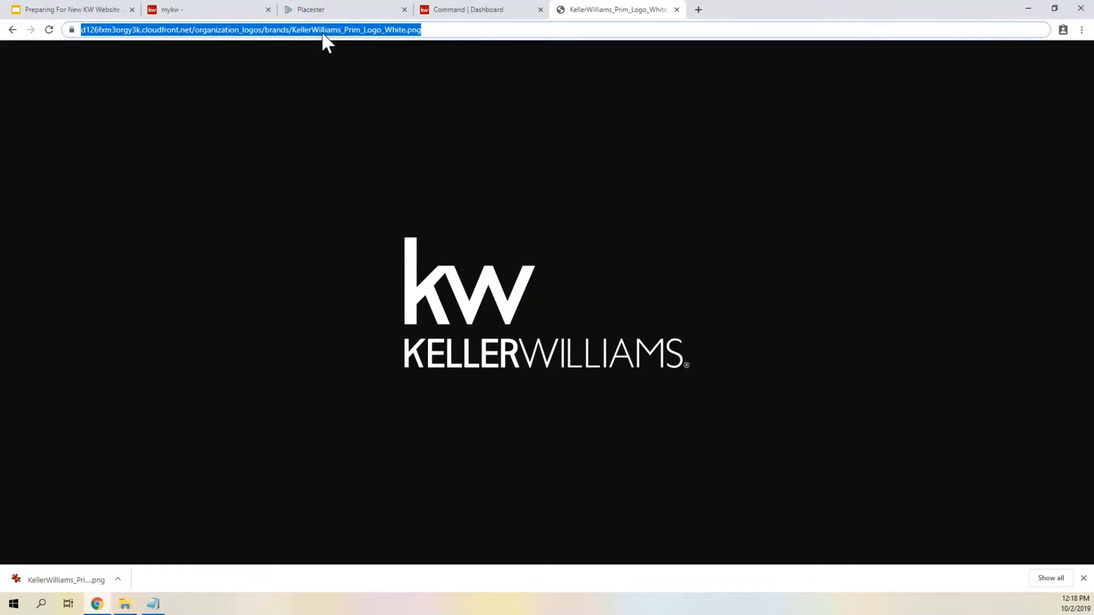
right_click(421, 293)
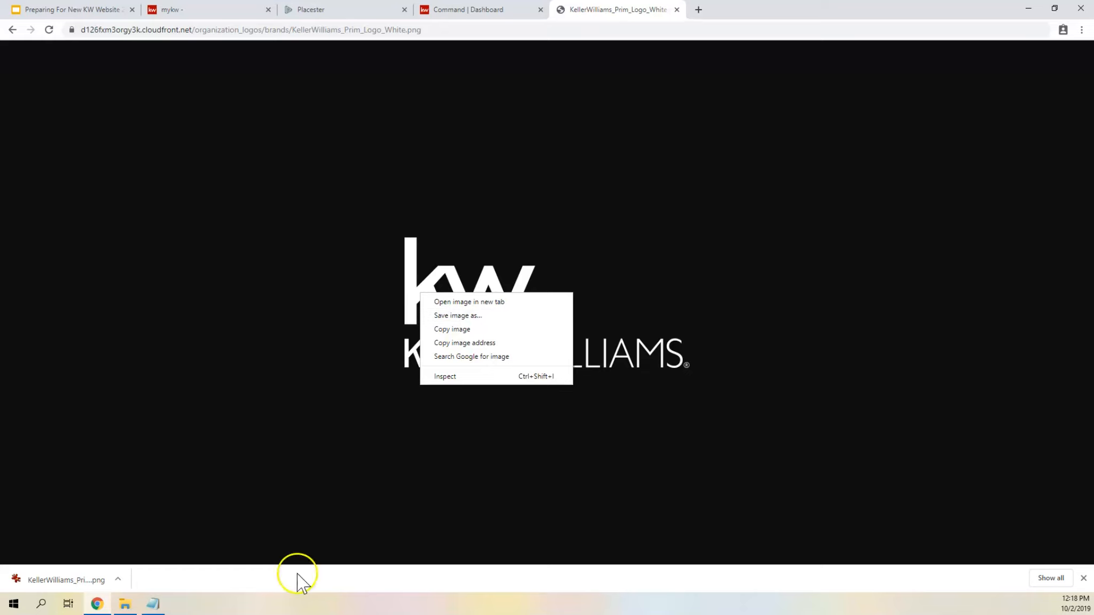
- Close images.txt and open options.txt from the export folder
left_click(152, 602)
left_click(423, 100)
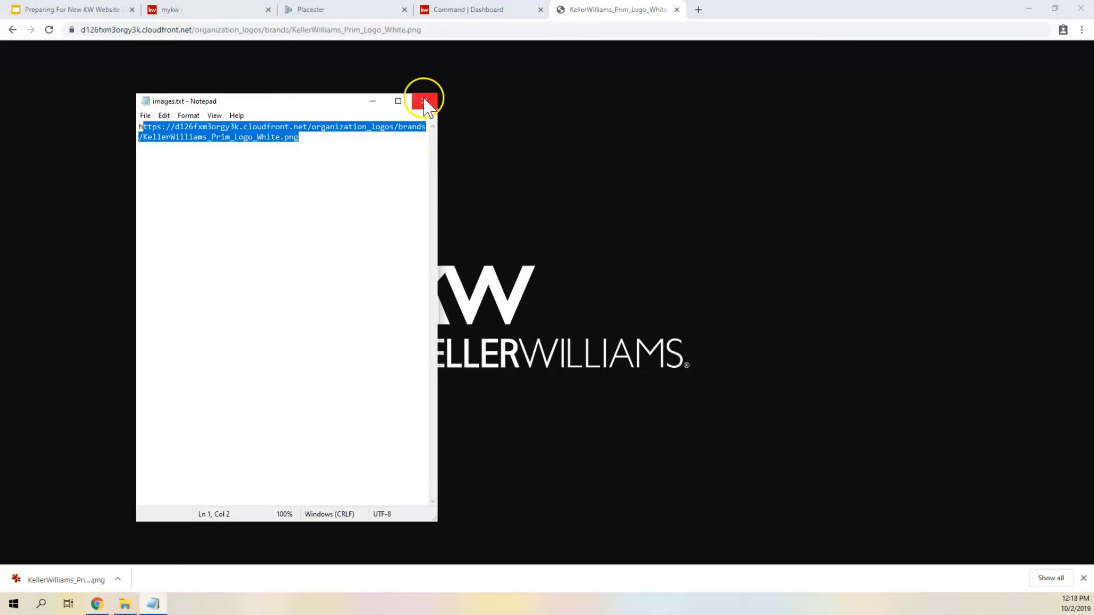
left_click(125, 604)
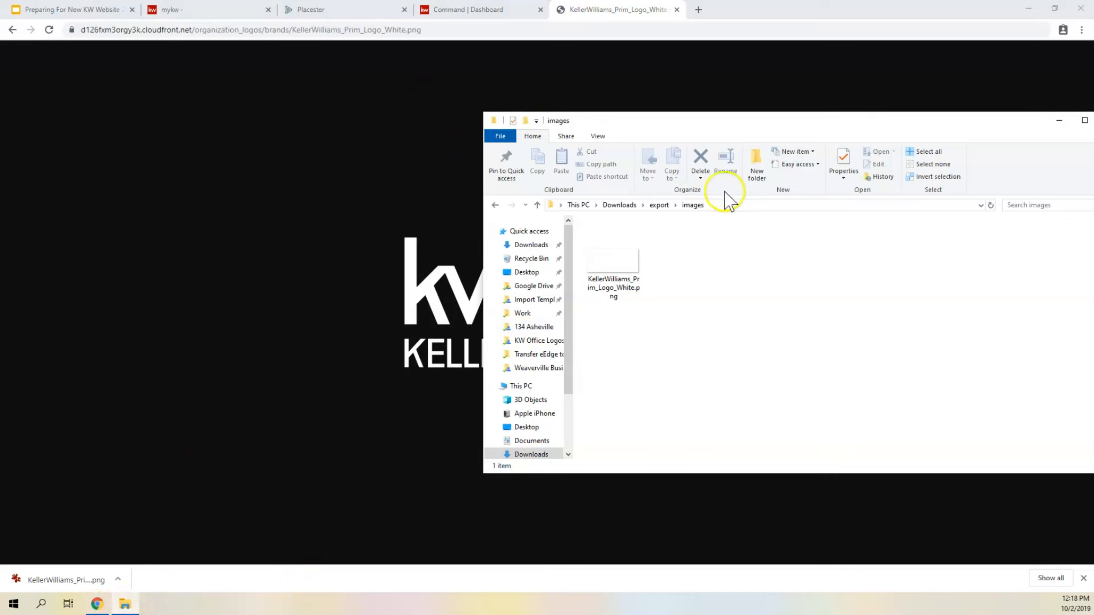
left_click(657, 206)
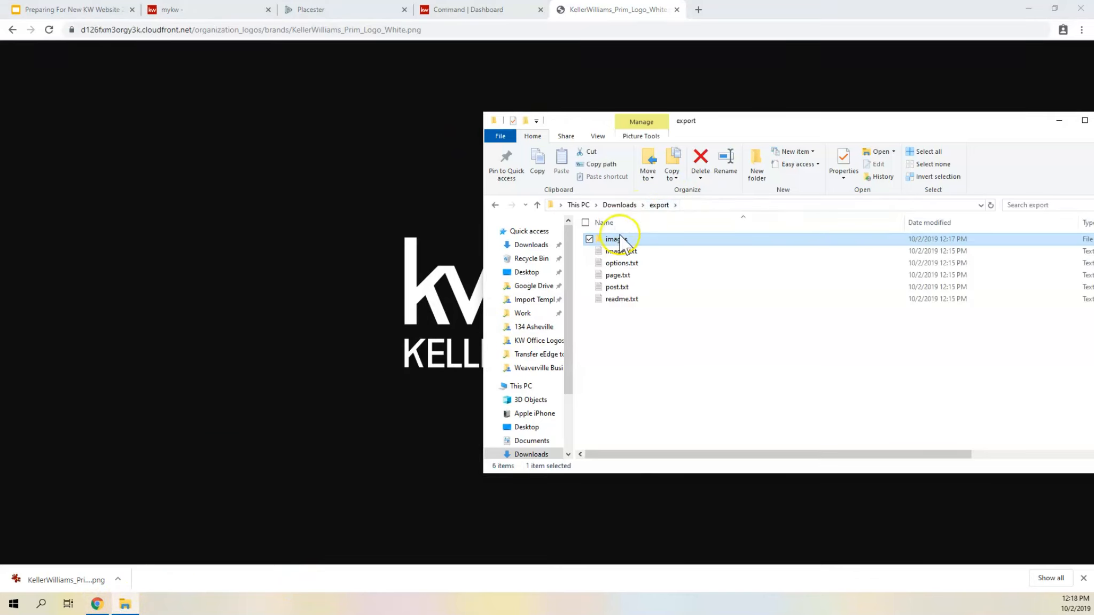
double_click(620, 264)
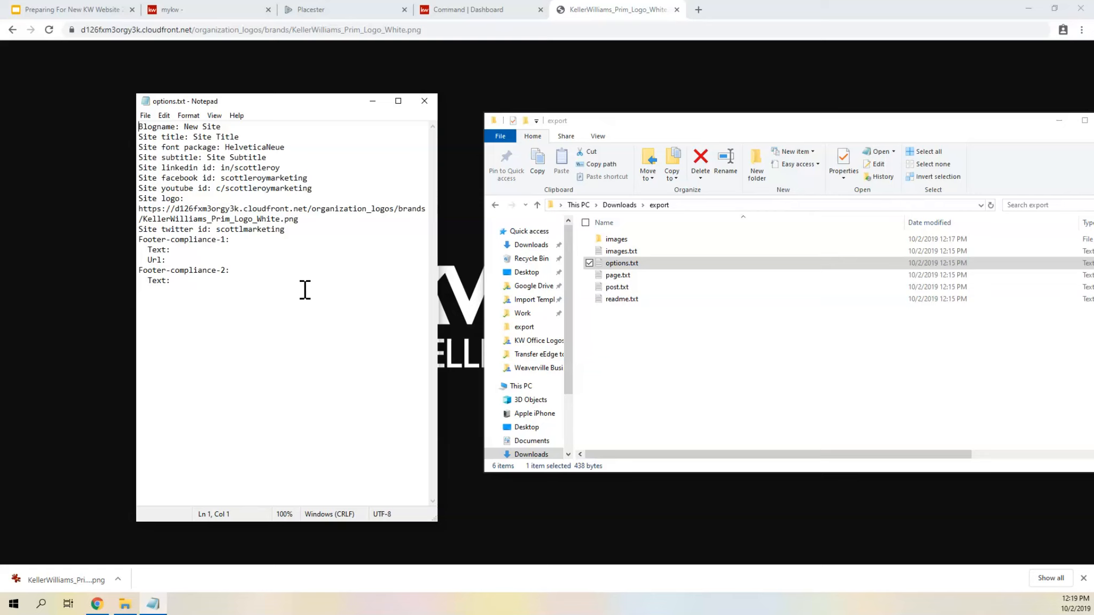
- Examine the site title, font package, LinkedIn ID and Facebook ID entries in options.txt
left_click_drag(261, 138, 131, 138)
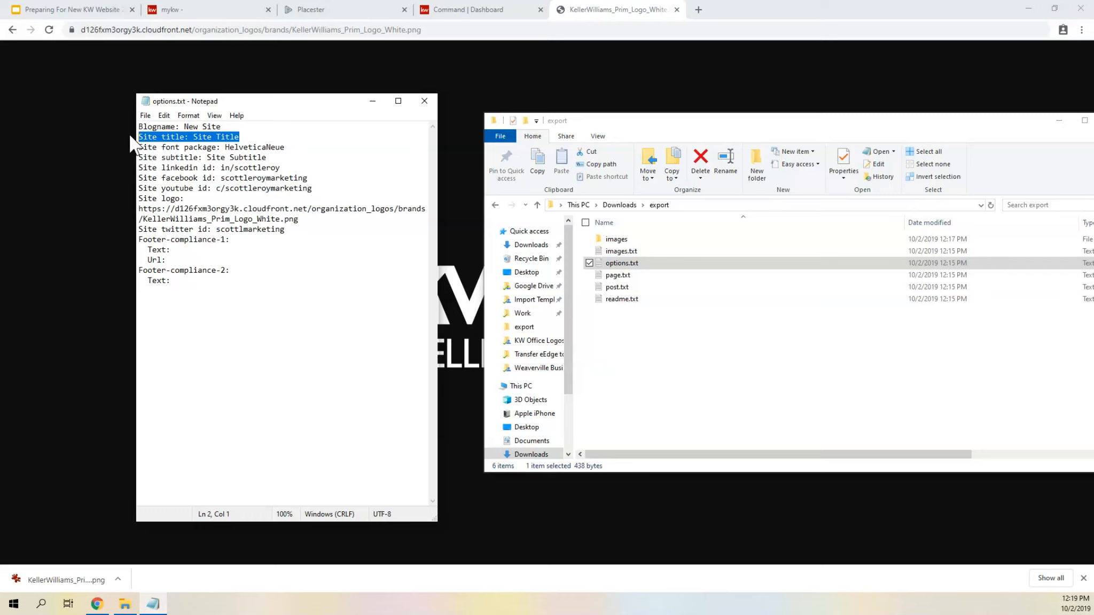
left_click_drag(179, 147, 284, 144)
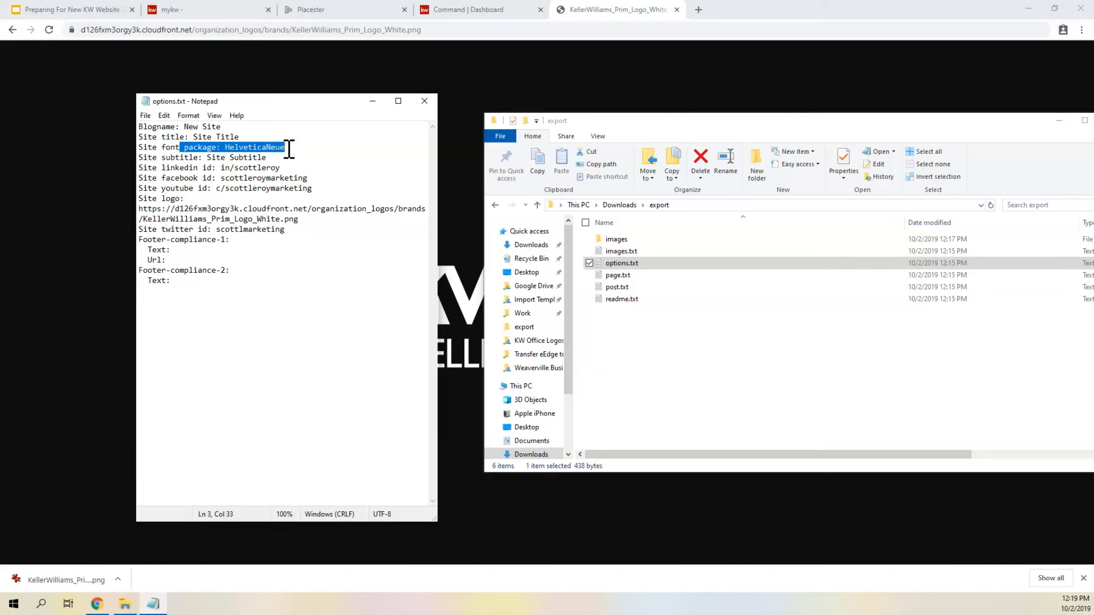
left_click_drag(221, 168, 291, 166)
left_click(293, 166)
double_click(249, 179)
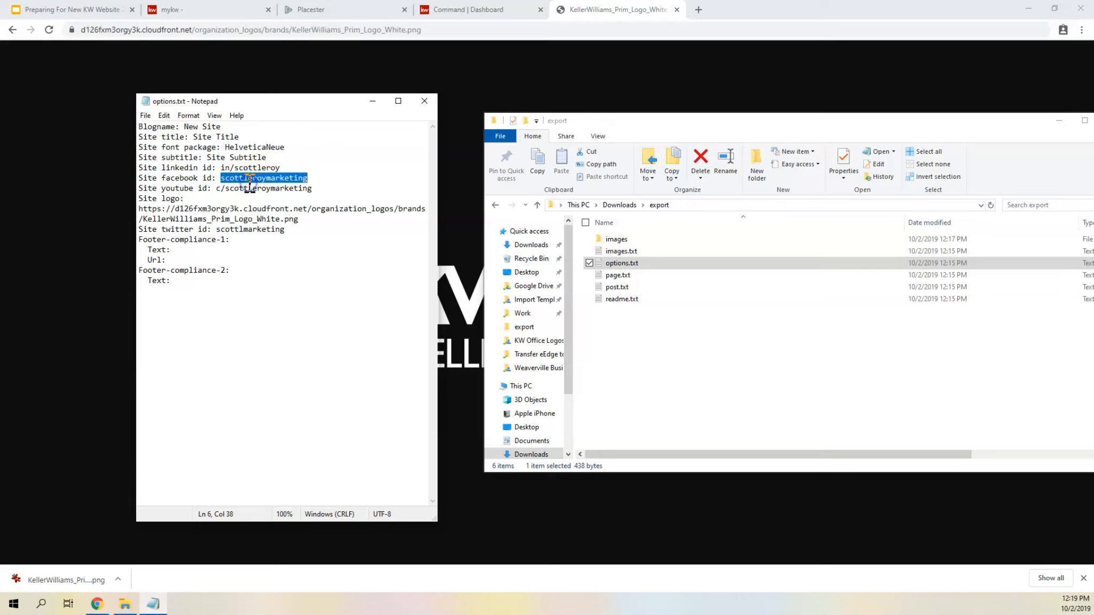
- Examine the site logo URL, Twitter ID and footer compliance entries in options.txt
left_click(224, 198)
left_click_drag(305, 226, 183, 199)
left_click(184, 199)
left_click_drag(298, 219, 130, 205)
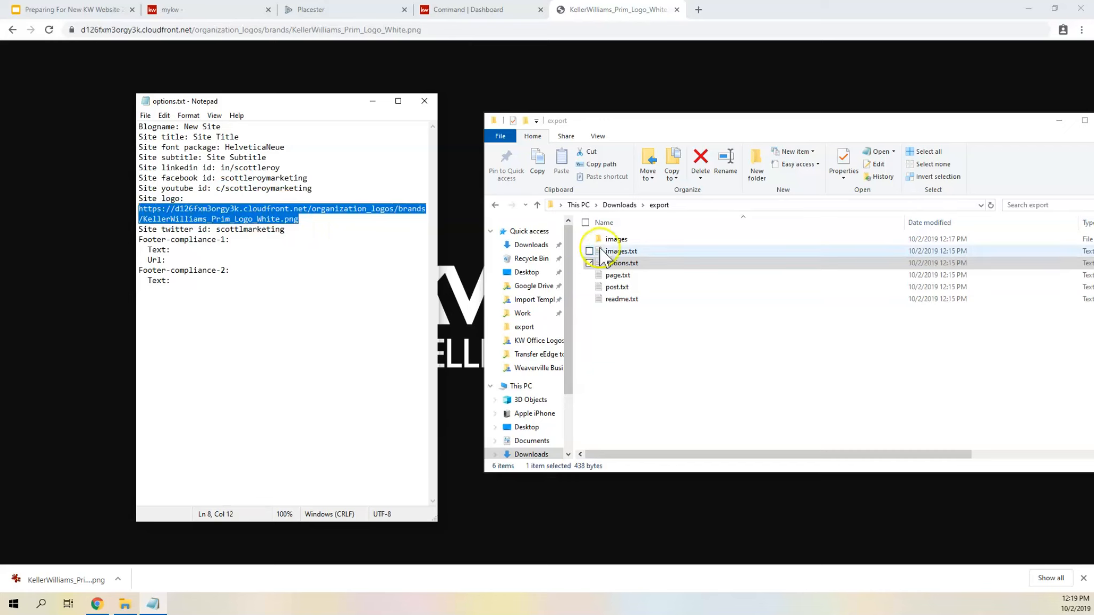
left_click(251, 219)
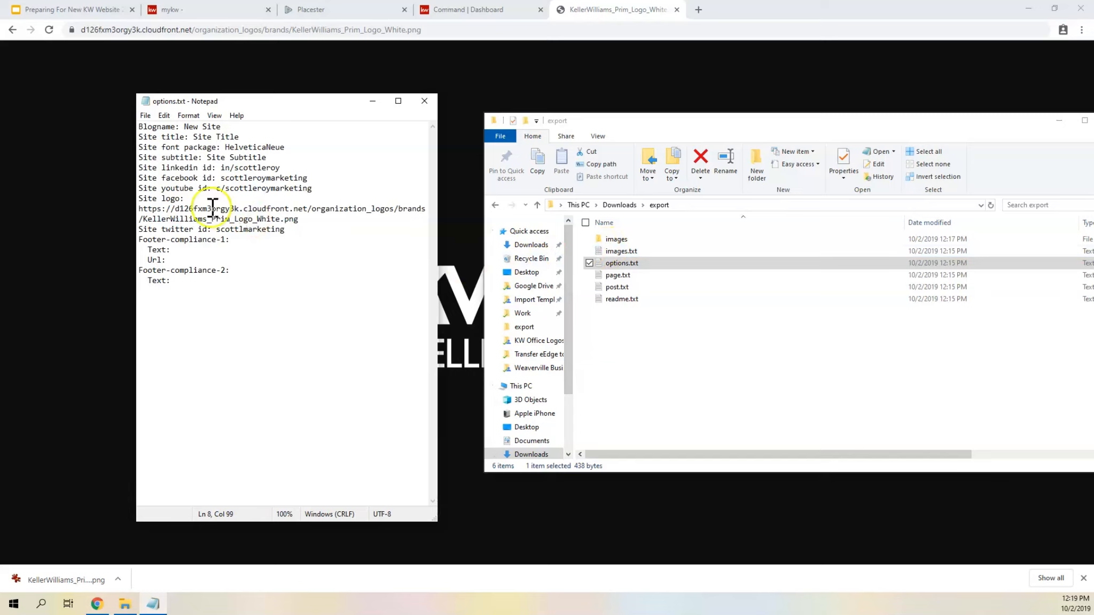
double_click(240, 230)
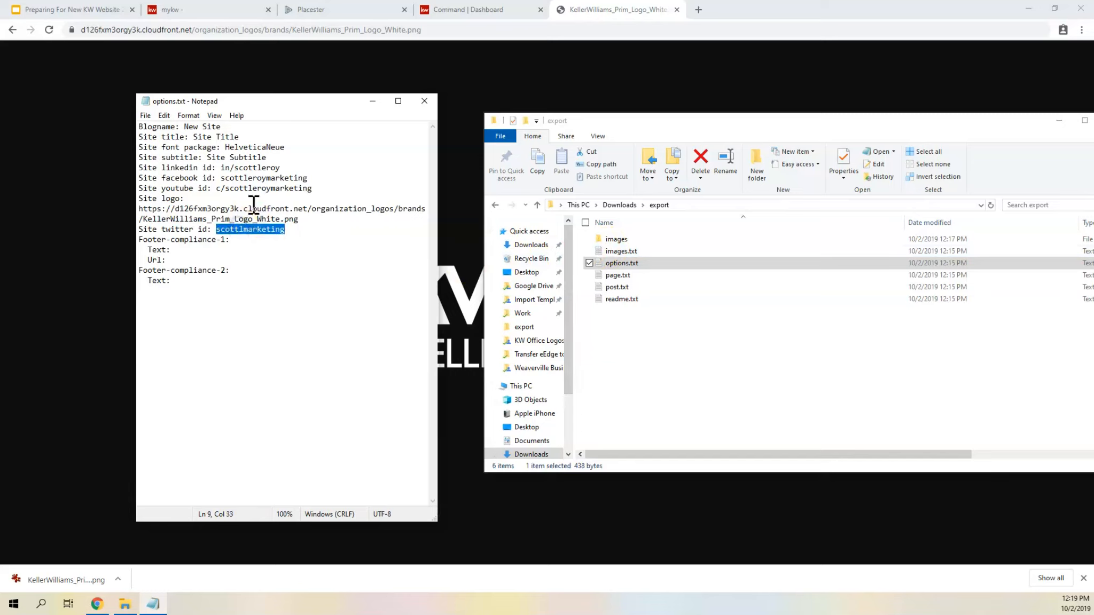
left_click(196, 253)
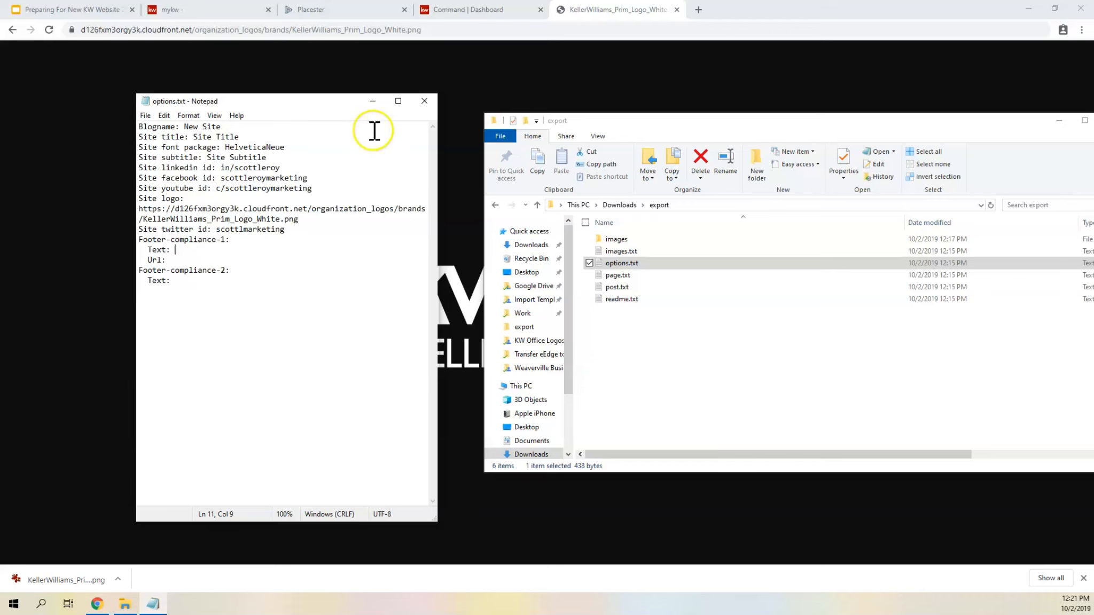
- Close options.txt, then open page.txt from the export folder and skim its page entries
left_click(424, 101)
double_click(617, 275)
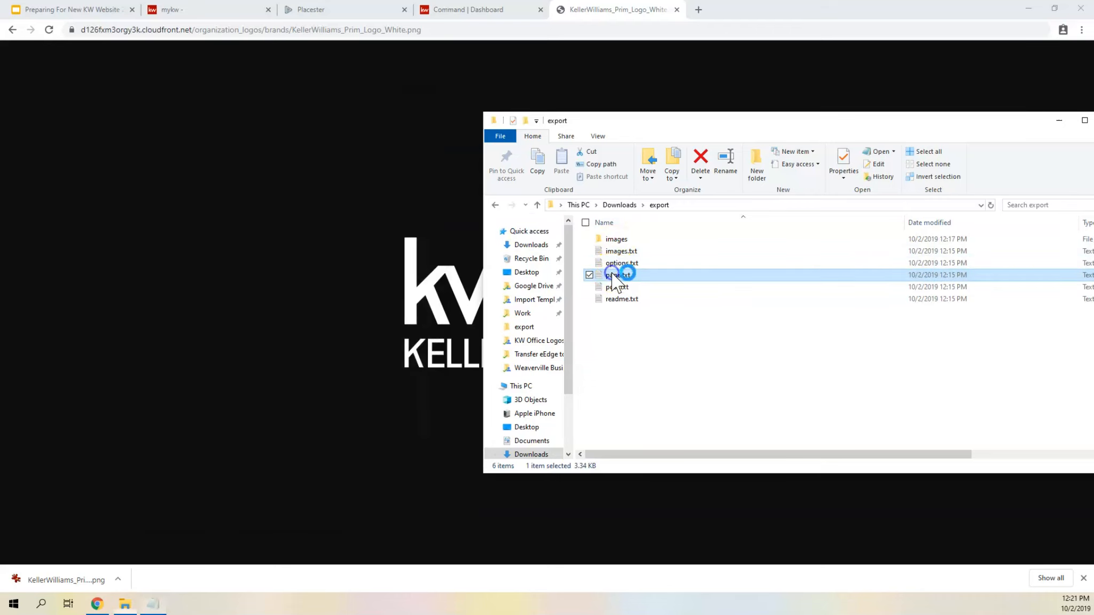
scroll(299, 246, "down", 6)
scroll(273, 235, "down", 15)
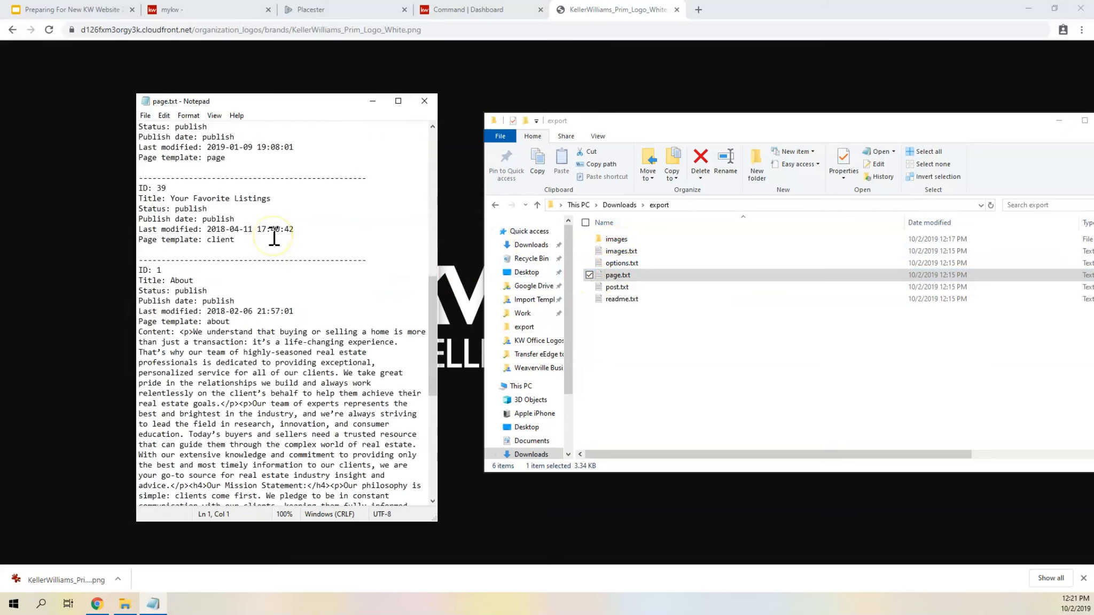
scroll(283, 256, "up", 20)
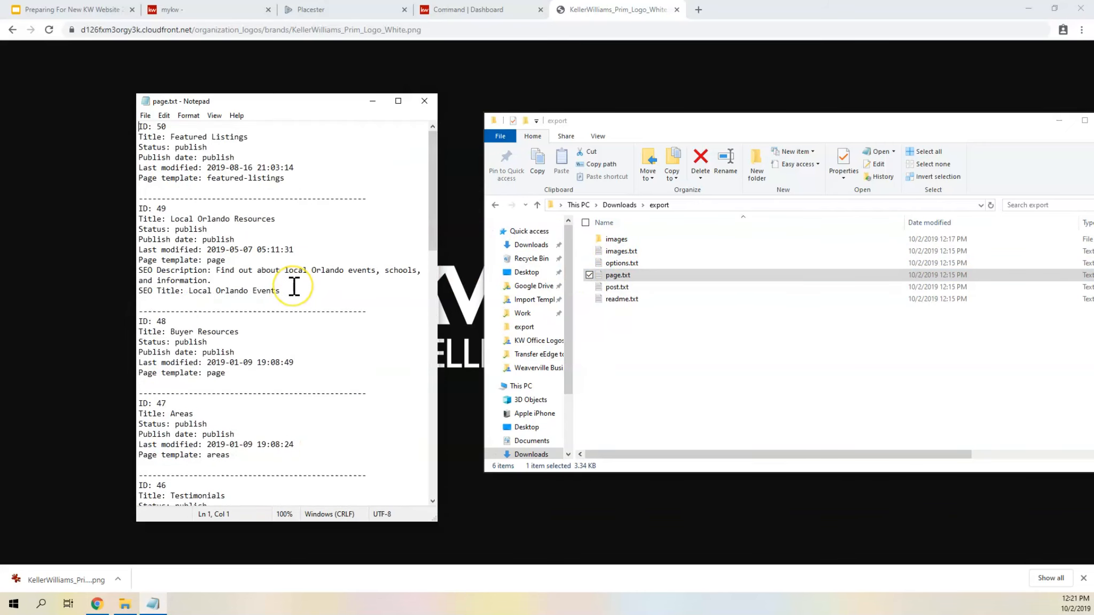
- Examine the Featured Listings entry's title and status in page.txt and look through the entries down to the About page
left_click(156, 137)
left_click_drag(172, 137, 234, 146)
left_click(207, 156)
scroll(245, 182, "down", 15)
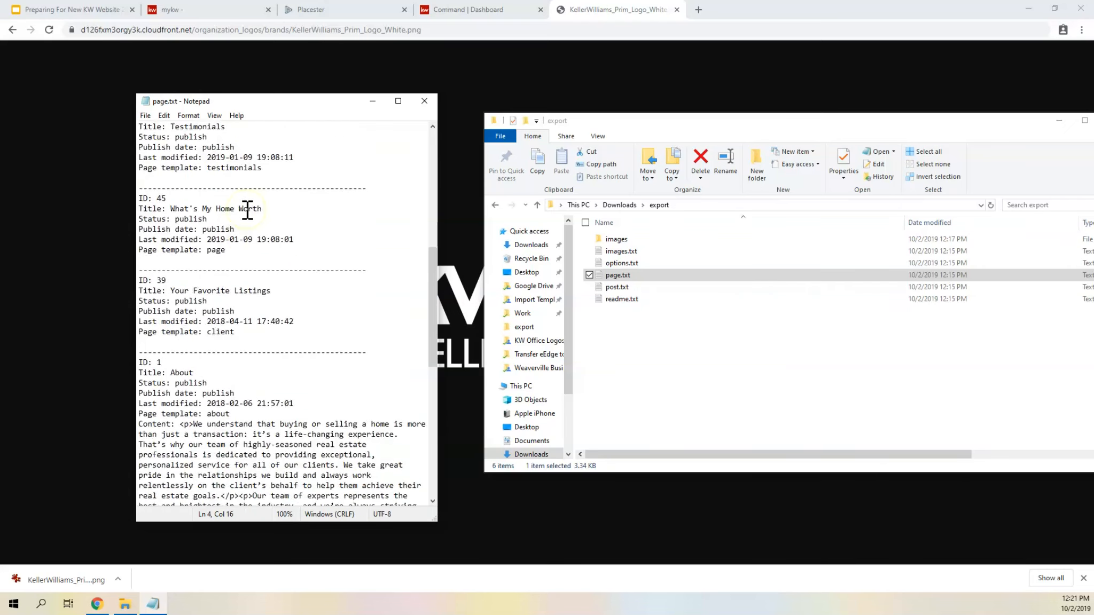
scroll(247, 210, "down", 2)
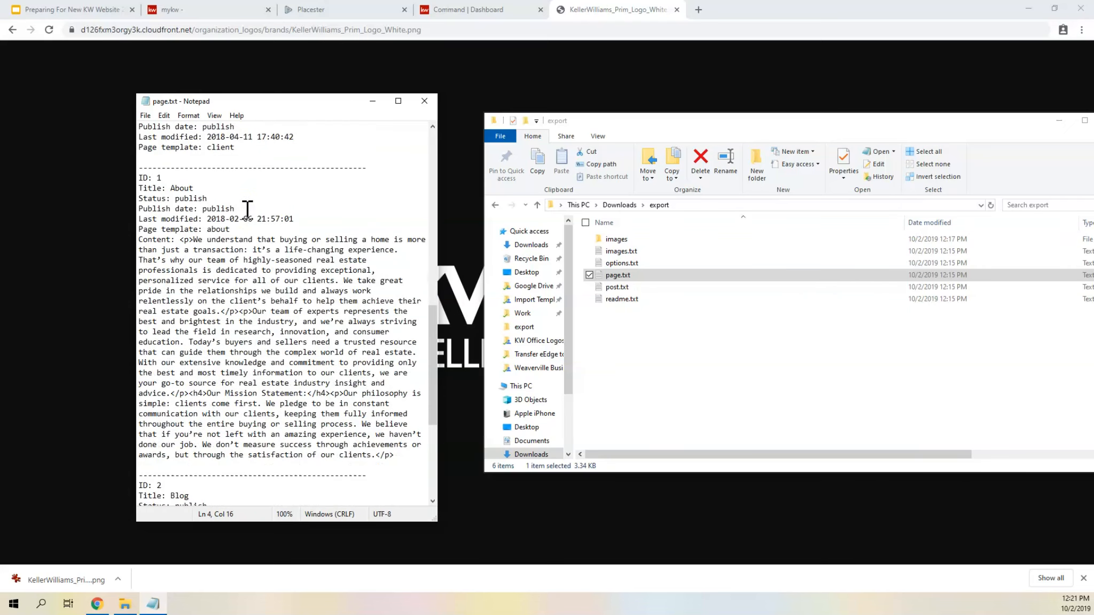
- Examine the About page's title, status, publish date, last modified date and page template in page.txt
left_click(180, 188)
left_click_drag(171, 188, 208, 198)
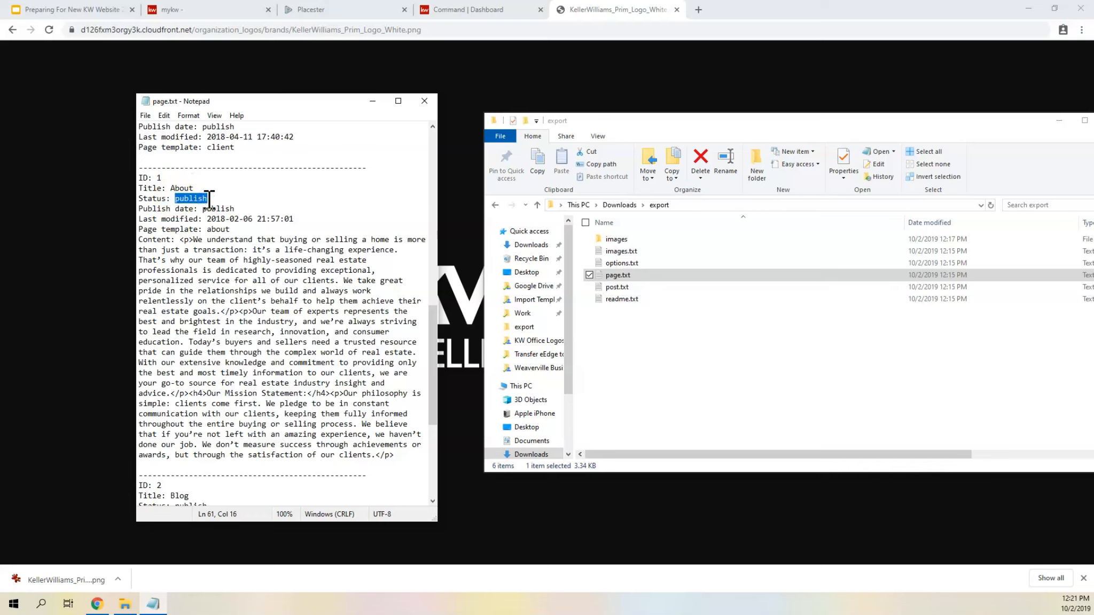
left_click_drag(198, 208, 242, 208)
left_click(236, 208)
left_click_drag(207, 218, 320, 220)
left_click(217, 229)
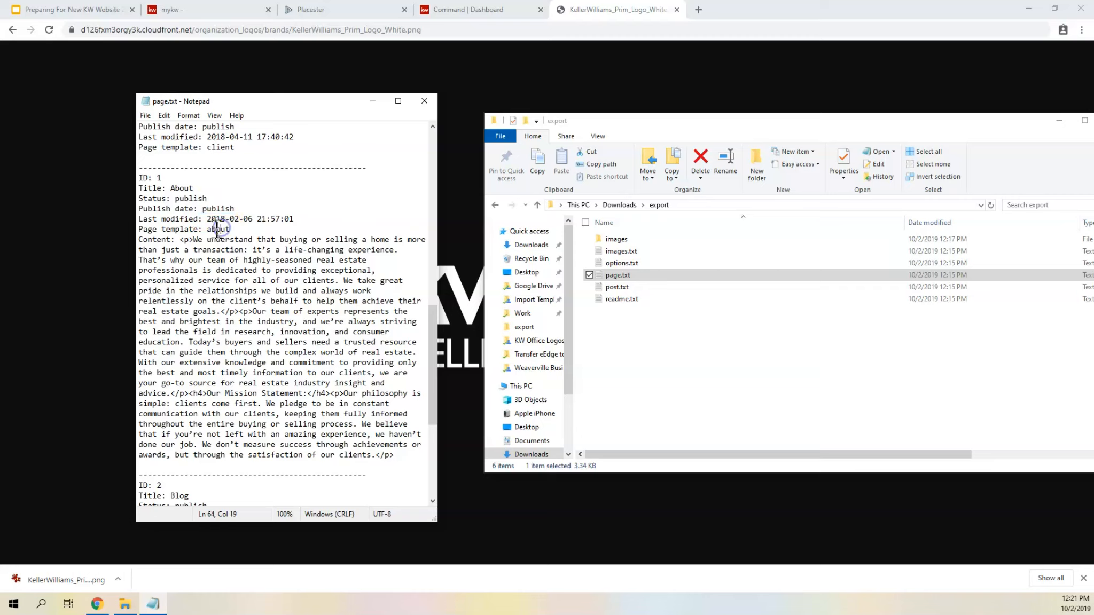
left_click_drag(206, 229, 237, 230)
left_click_drag(236, 230, 139, 228)
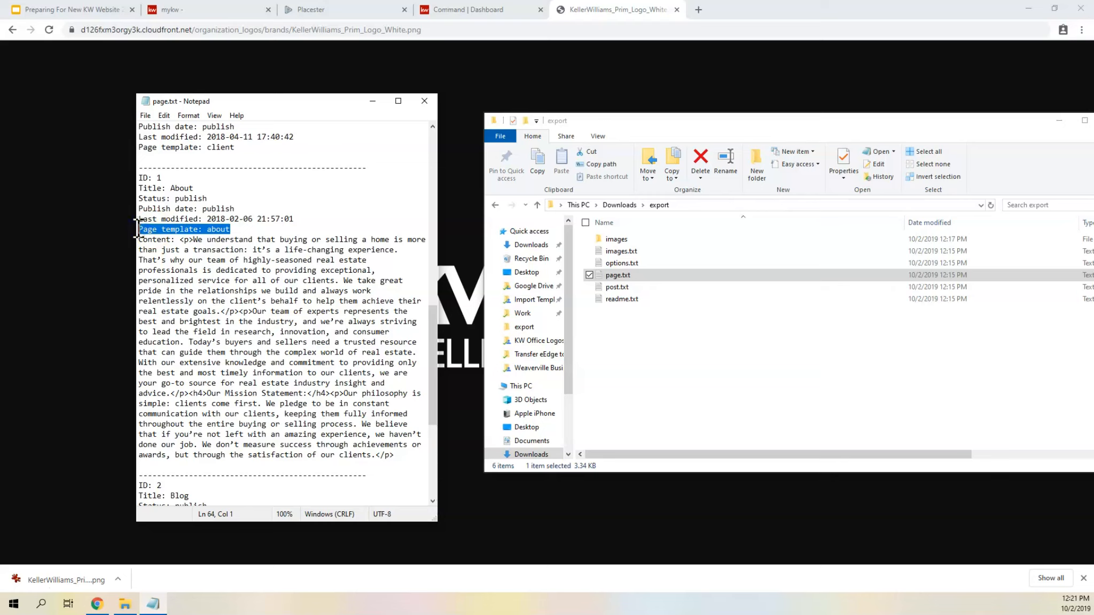
- Highlight the About page's content text and the HTML tags after its "Our Mission Statement:" heading
left_click_drag(139, 240, 402, 455)
left_click(181, 240)
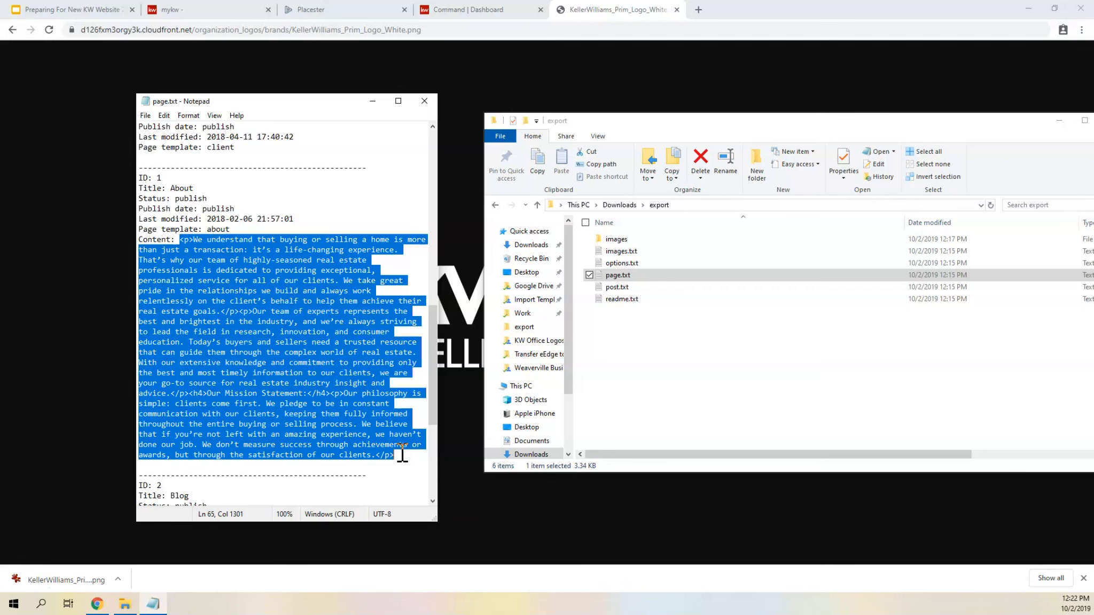
left_click(341, 382)
left_click_drag(307, 393, 346, 397)
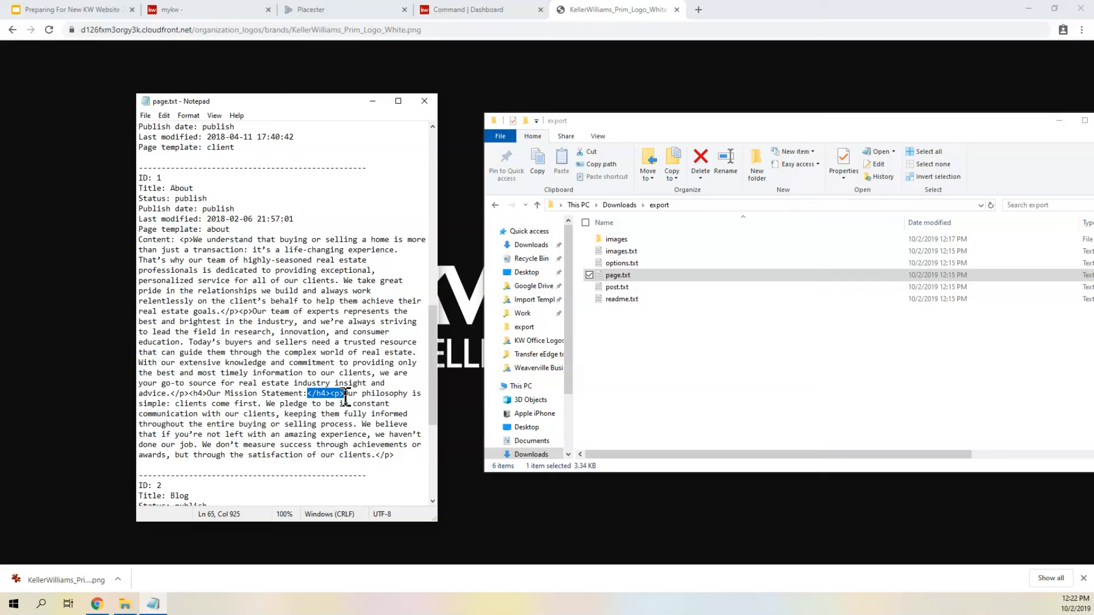
- Look through the page entries before and after the About page in page.txt
scroll(275, 275, "down", 6)
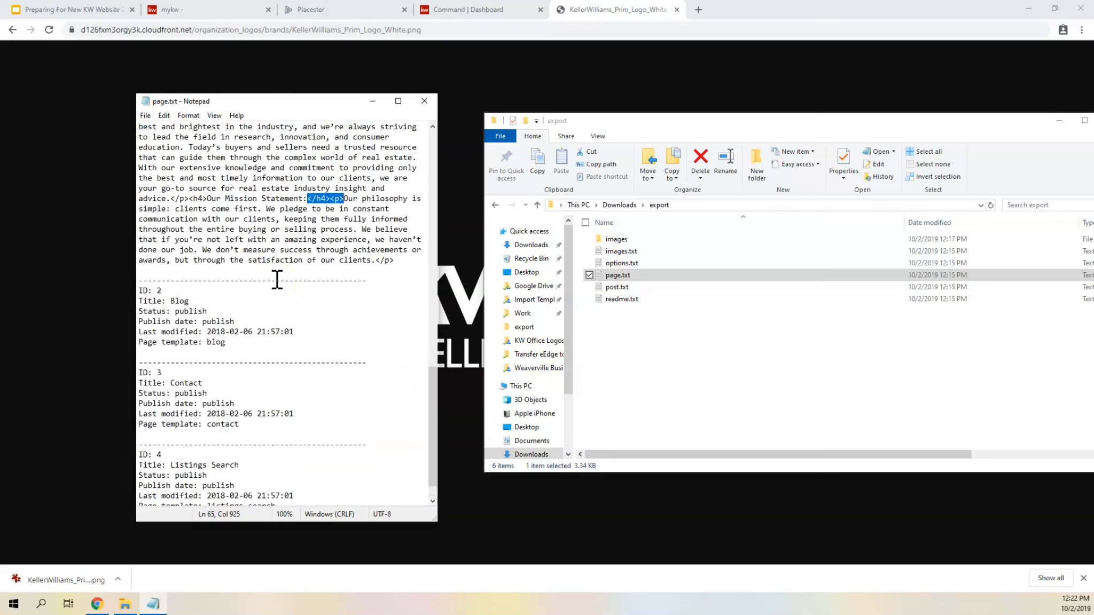
scroll(277, 280, "up", 14)
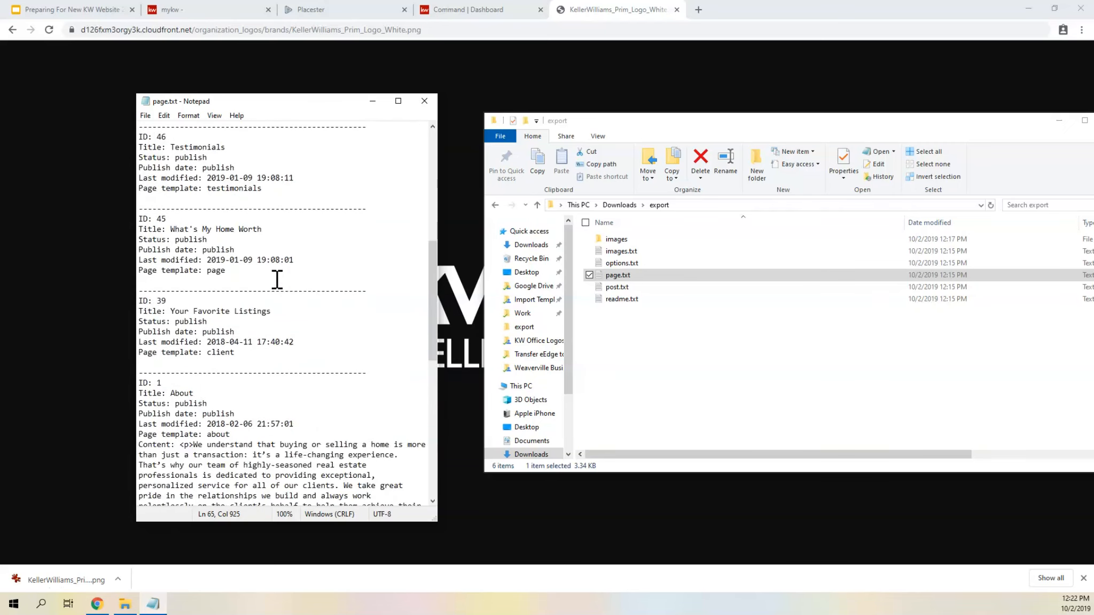
scroll(276, 279, "down", 15)
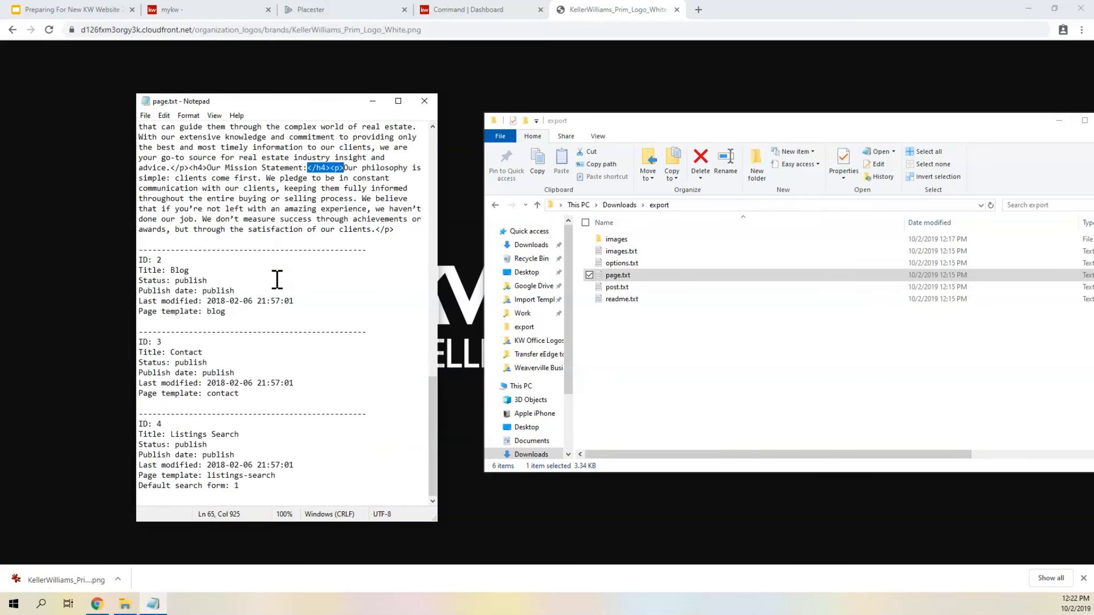
scroll(277, 279, "up", 7)
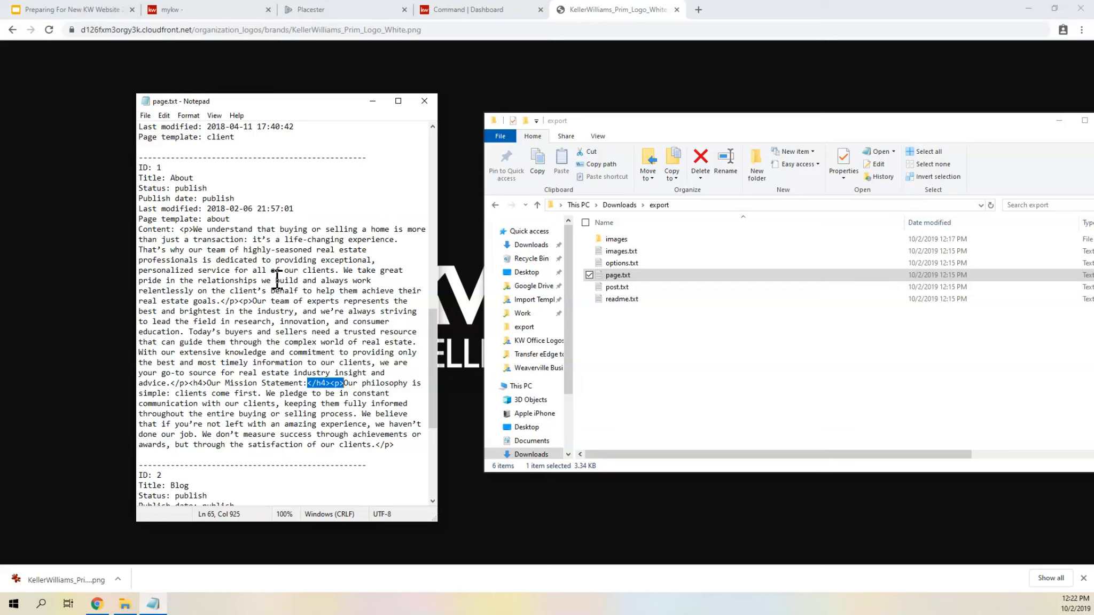
- Close page.txt, then open post.txt from the export folder and skim its blog posts
left_click(424, 101)
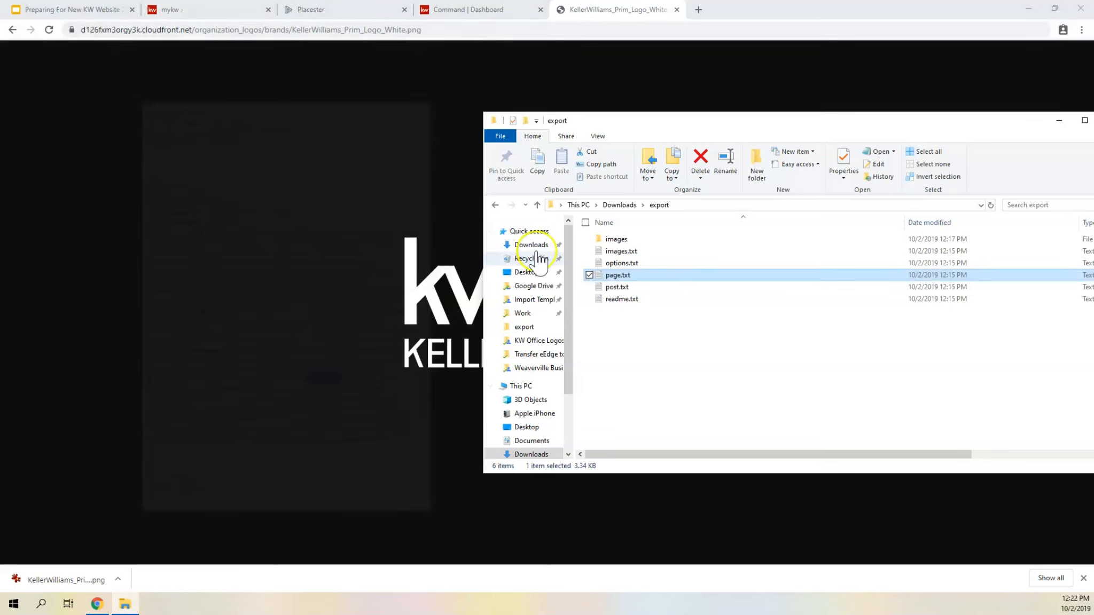
double_click(618, 287)
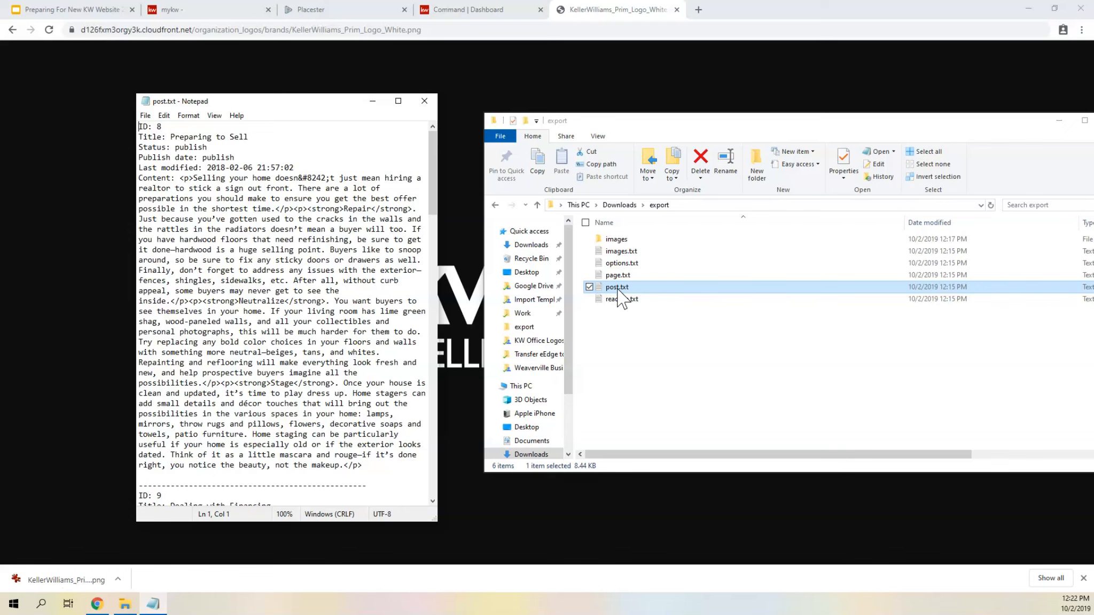
scroll(284, 159, "down", 7)
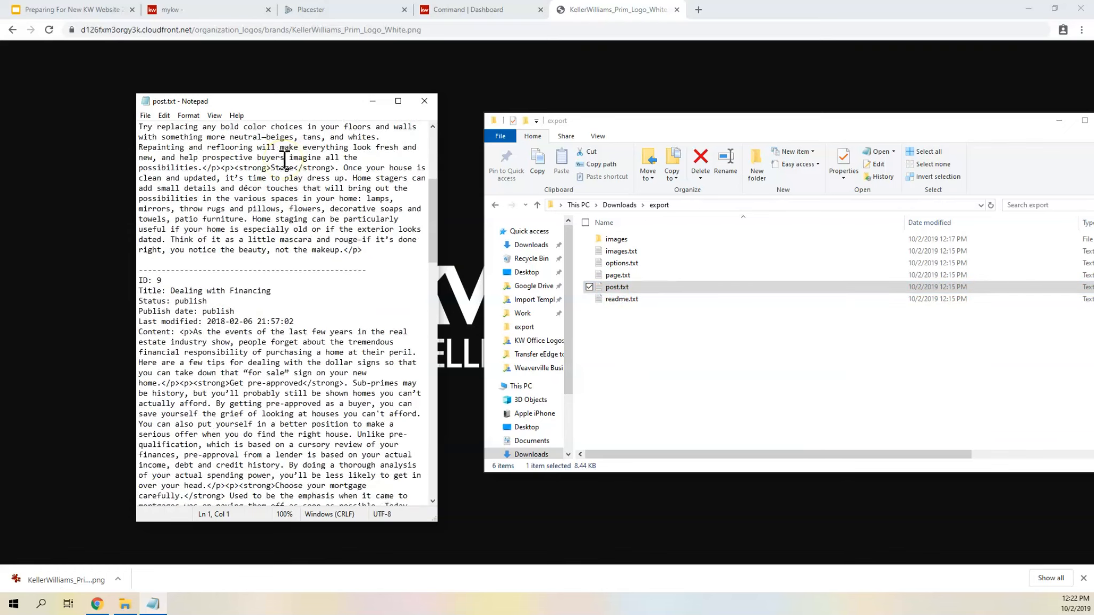
scroll(285, 159, "down", 20)
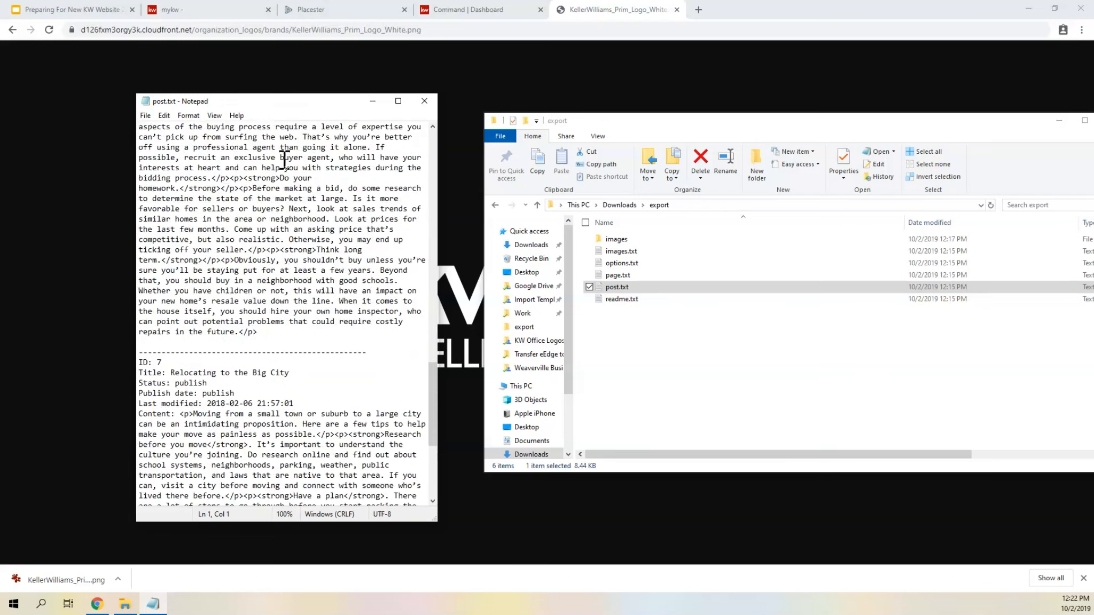
scroll(284, 159, "down", 7)
scroll(284, 159, "up", 20)
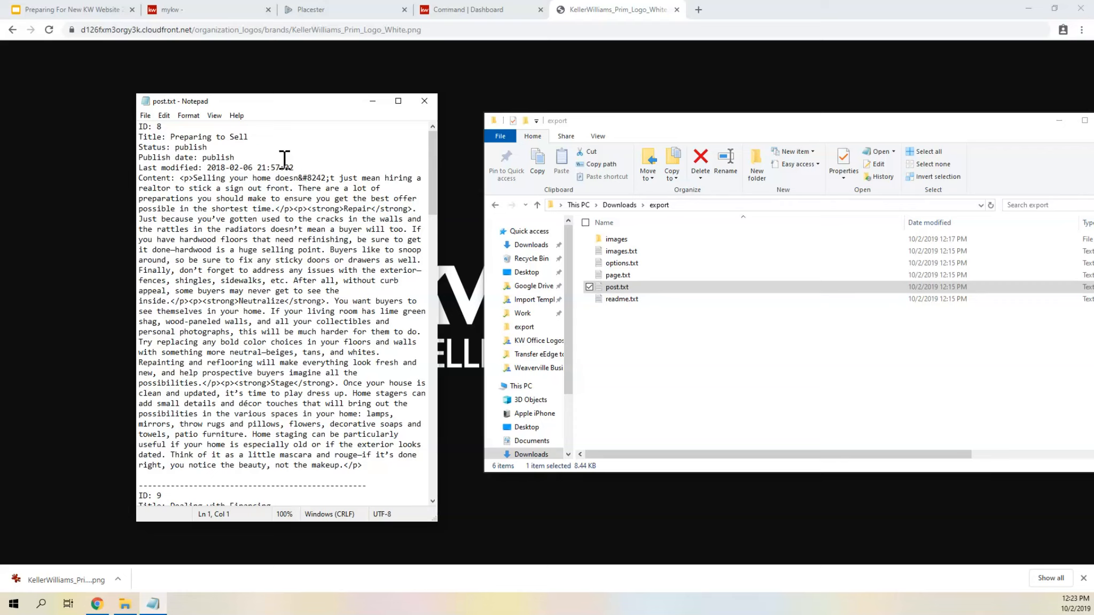
- Examine the title and status of the "Preparing to Sell" post and highlight its full content in post.txt
left_click_drag(185, 136, 244, 137)
left_click(197, 148)
left_click_drag(180, 178, 370, 472)
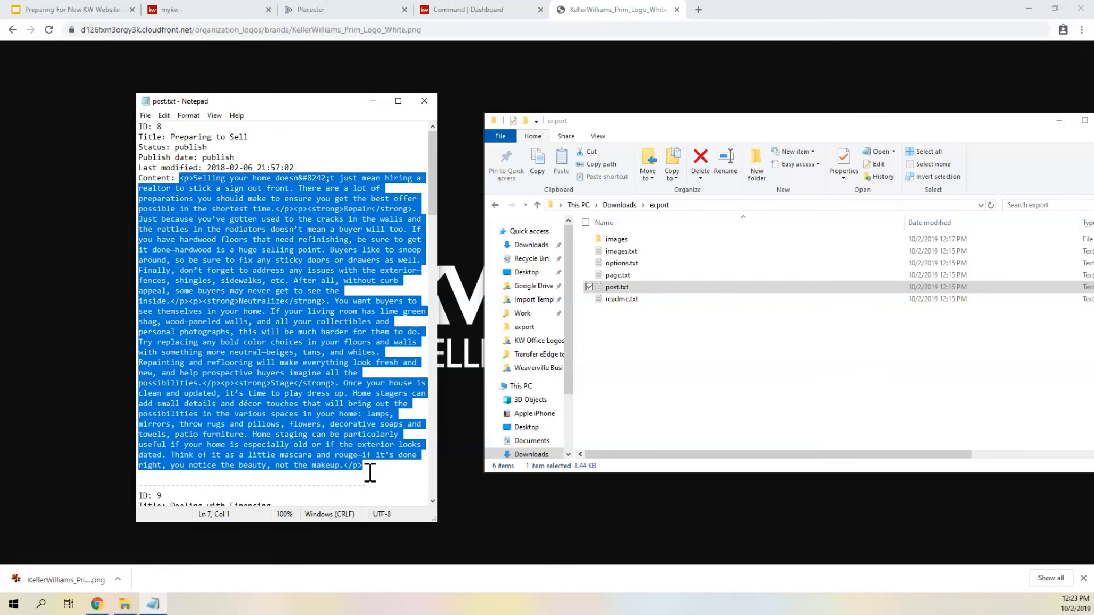
- Highlight the HTML tags before "Neutralize" in the "Preparing to Sell" post, and look through the "Dealing with Financing" post below it
left_click(293, 321)
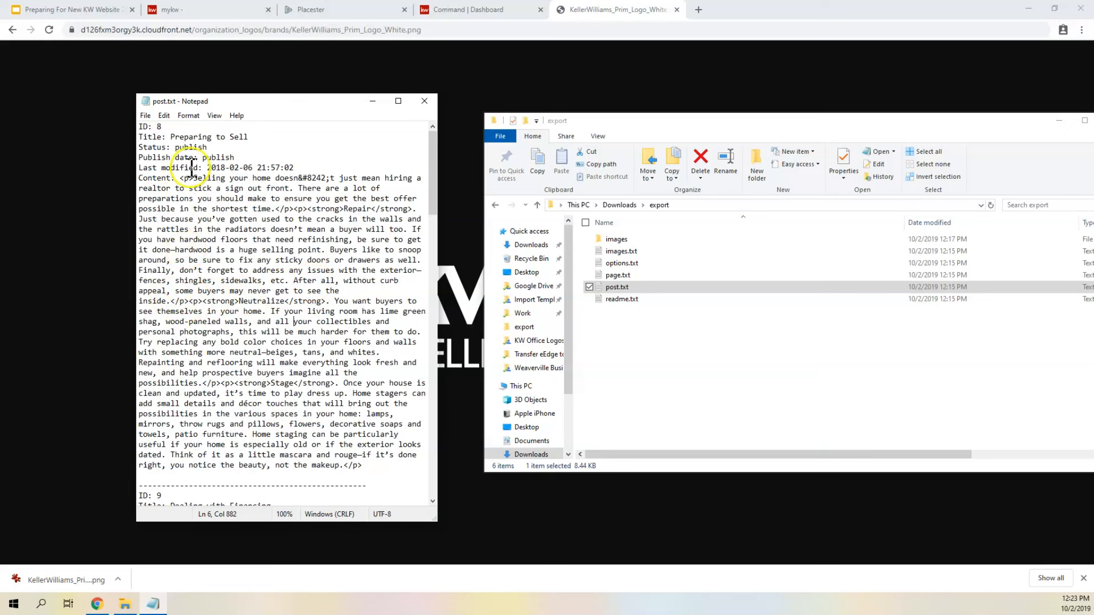
left_click_drag(171, 301, 239, 300)
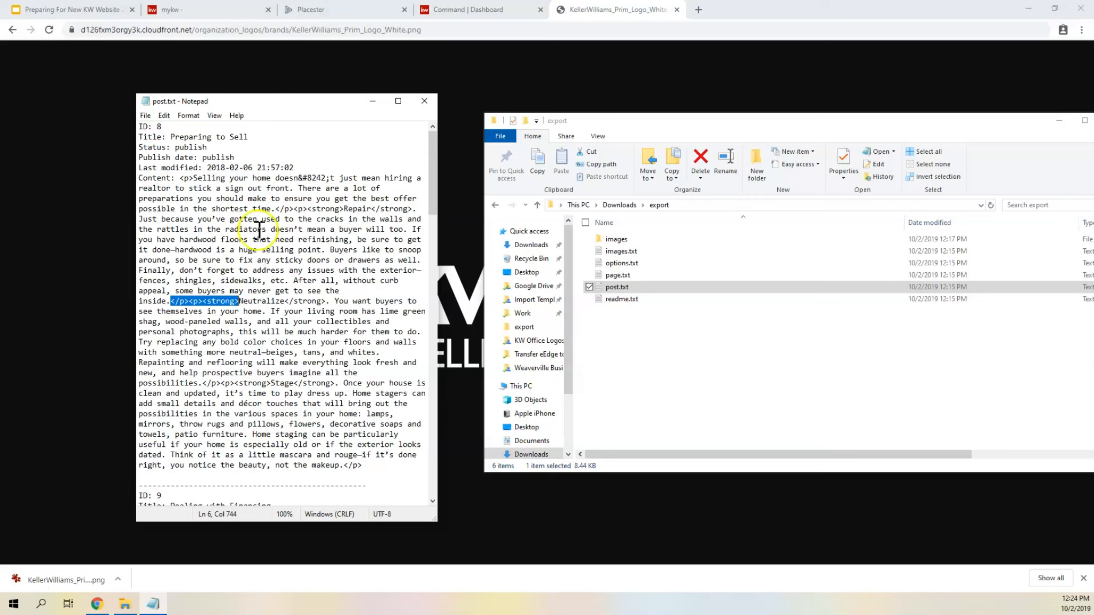
scroll(264, 281, "down", 1)
scroll(264, 282, "down", 15)
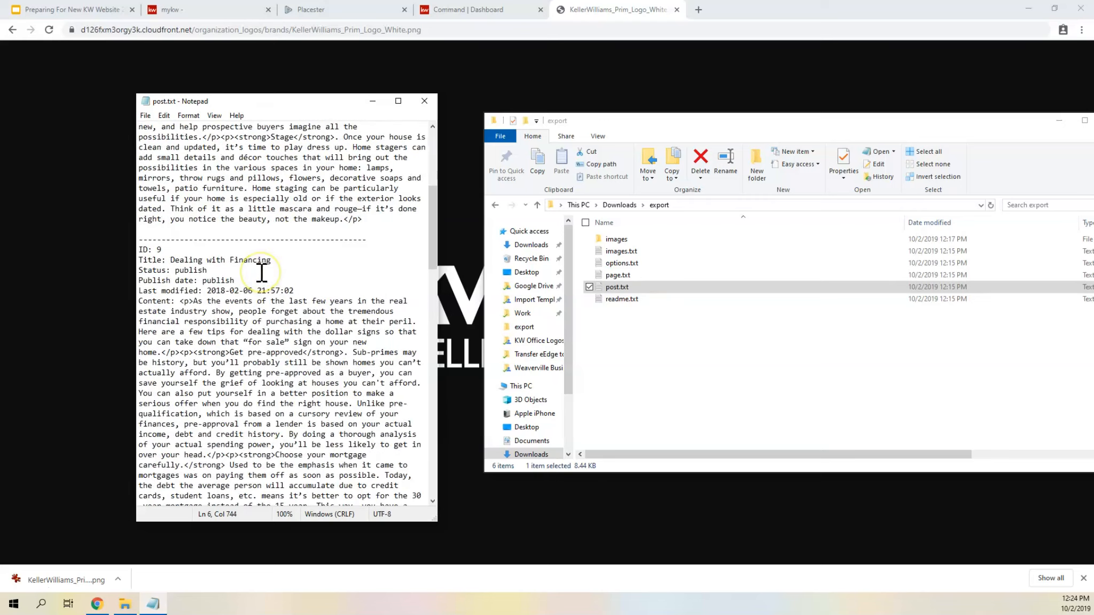
left_click(225, 214)
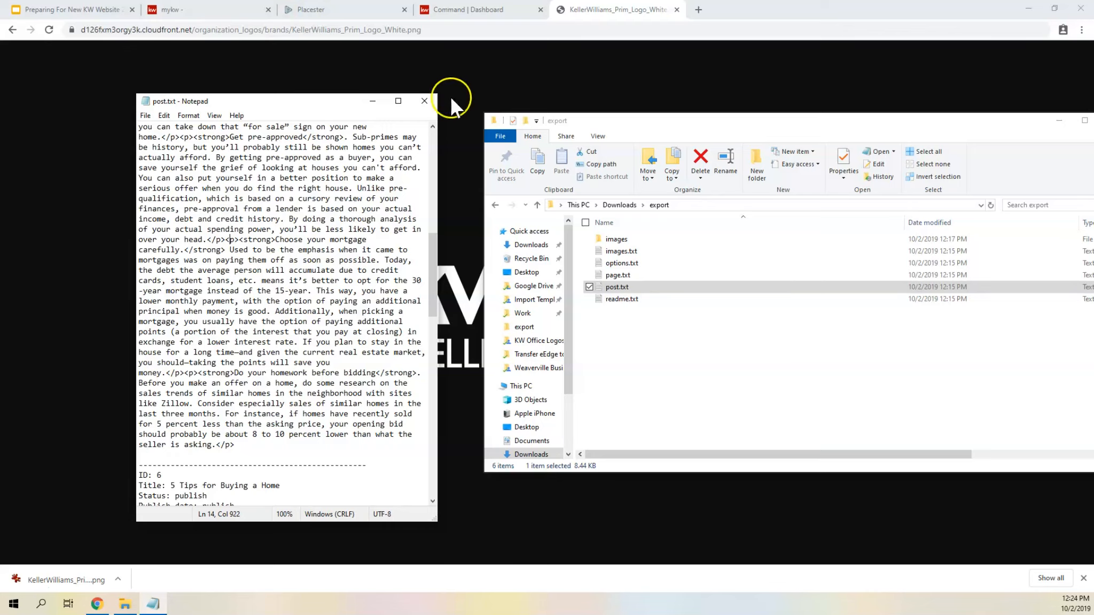
- Close post.txt, open readme.txt from the export folder to read its descriptions of the exported files, and close it
left_click(424, 101)
double_click(624, 299)
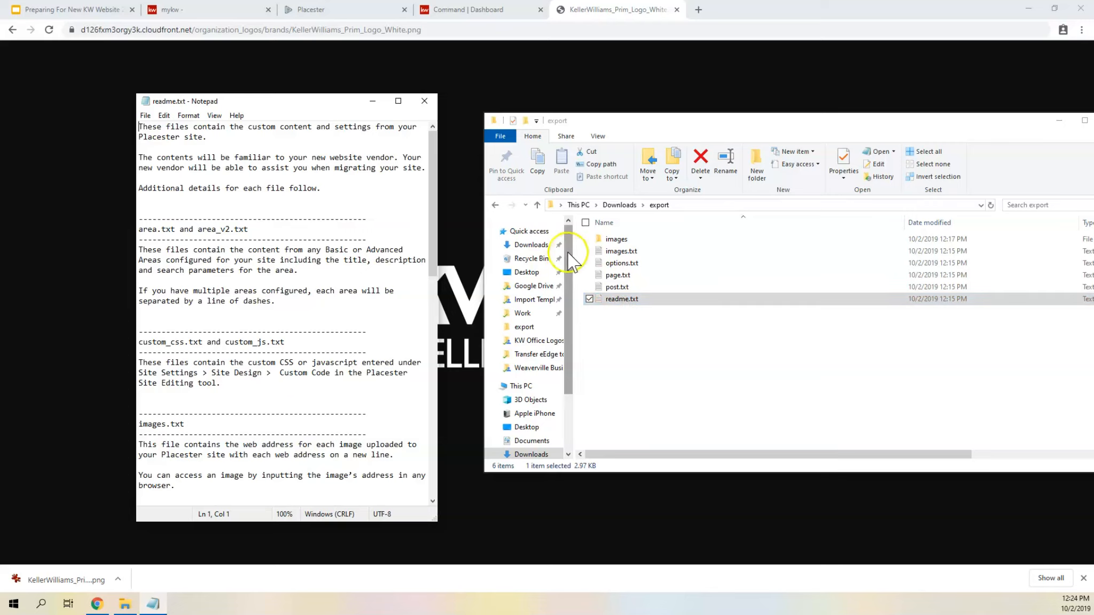
left_click(423, 100)
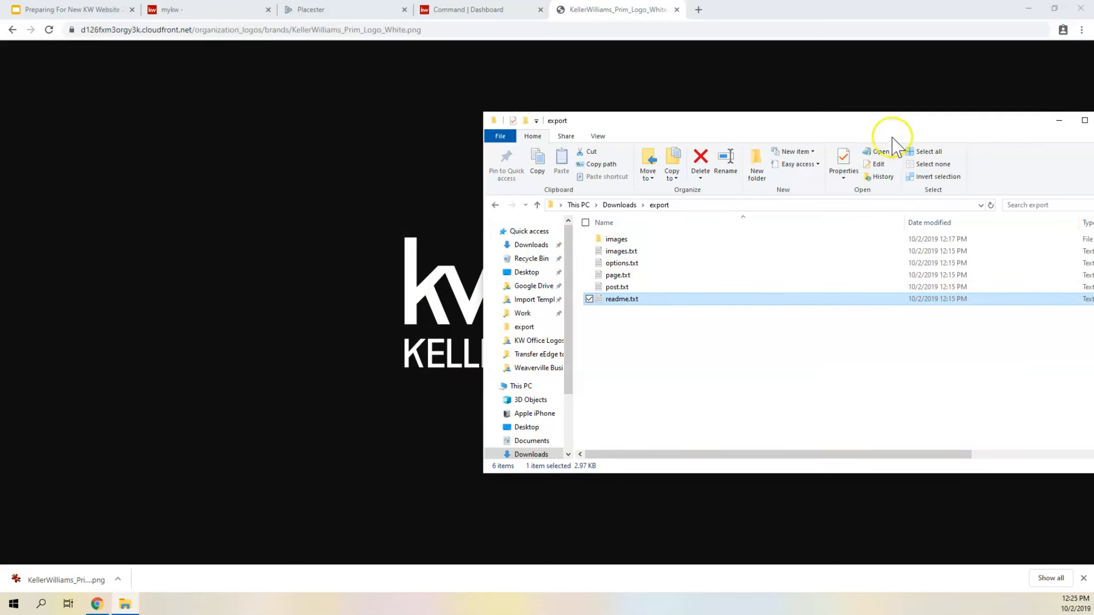
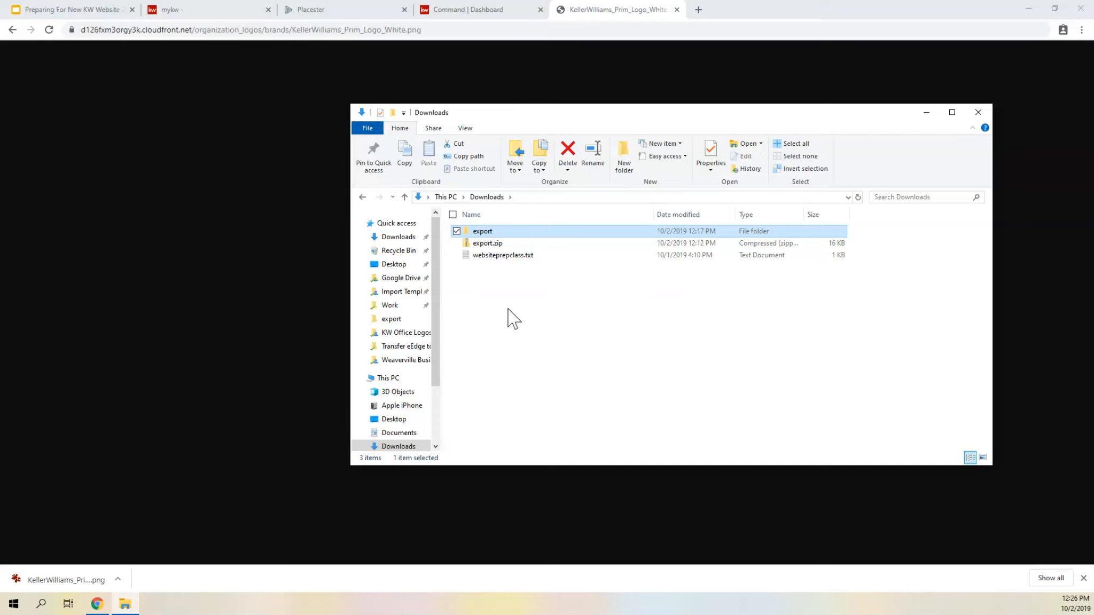
- Close the Keller Williams logo image tab and open the Marketing Profile under Connect Settings in the Command site
left_click(677, 9)
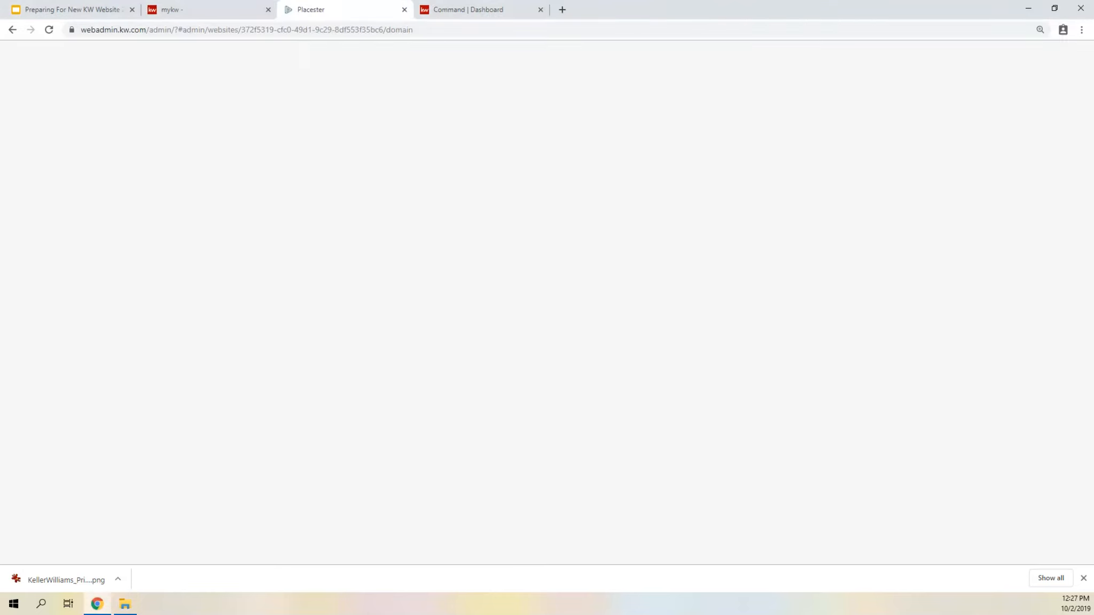
left_click(447, 10)
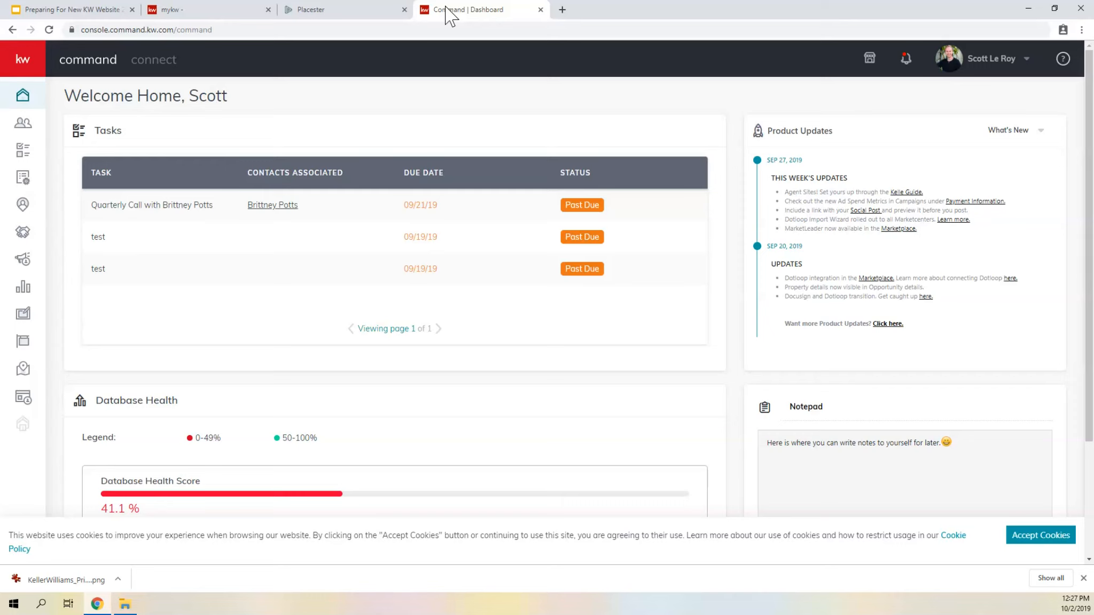
left_click(374, 109)
left_click(987, 60)
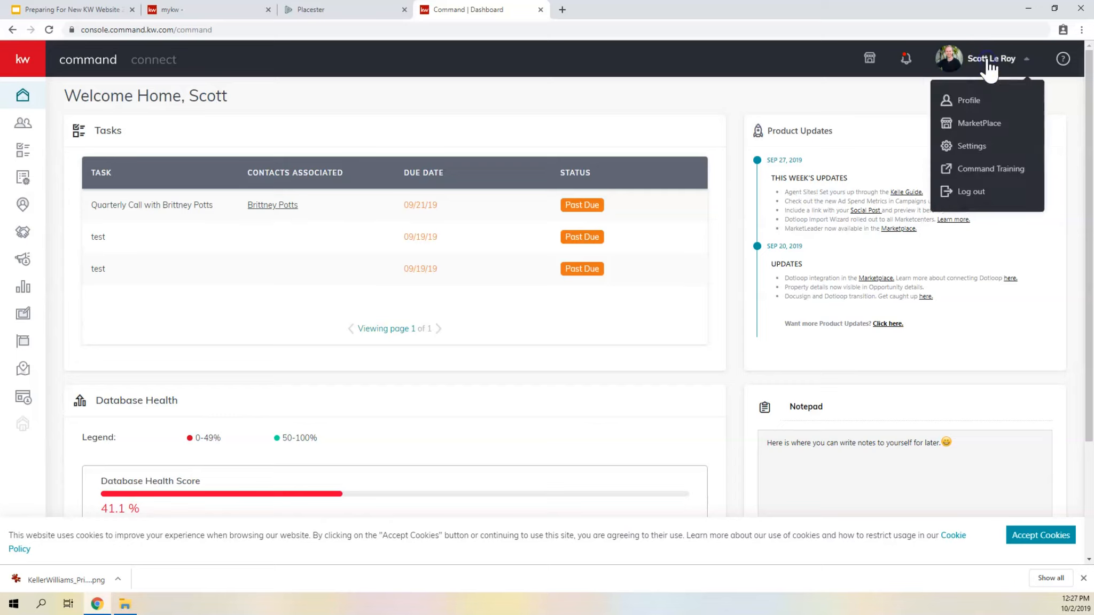
left_click(980, 145)
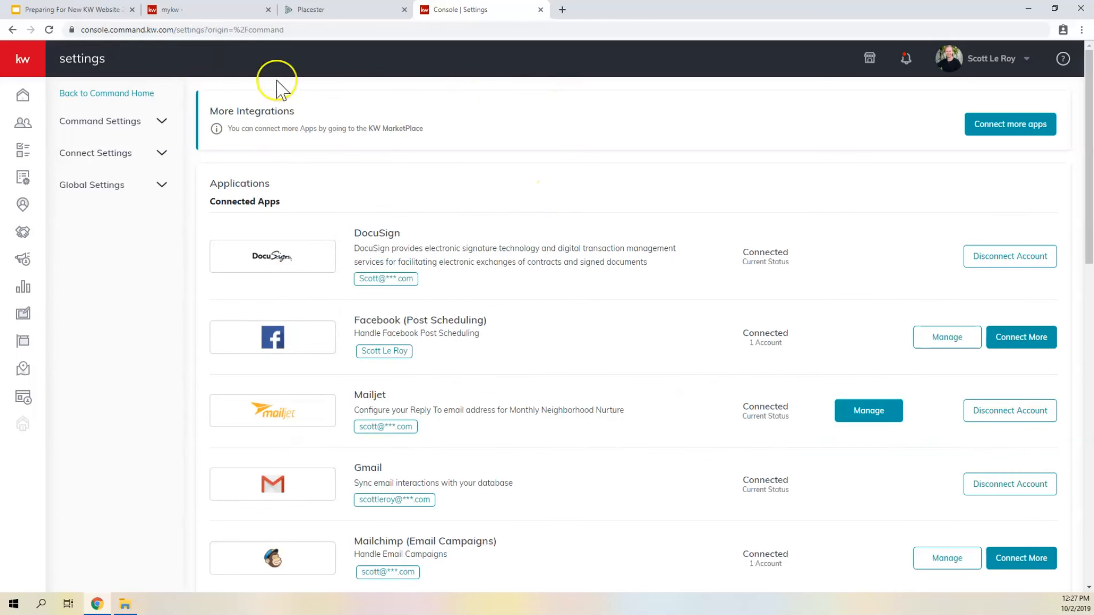
left_click(111, 153)
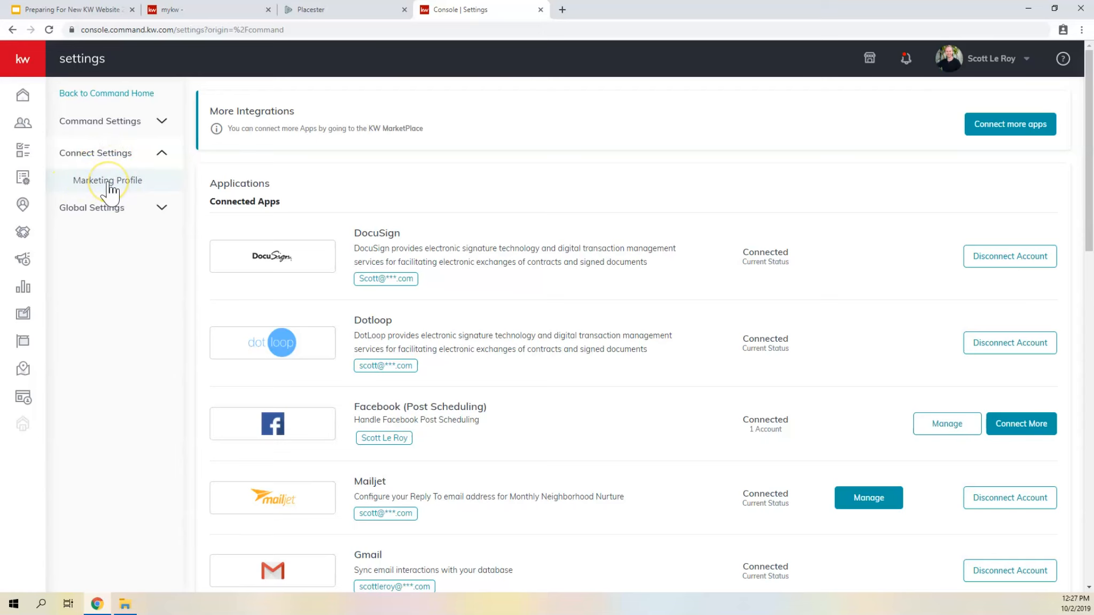
left_click(108, 181)
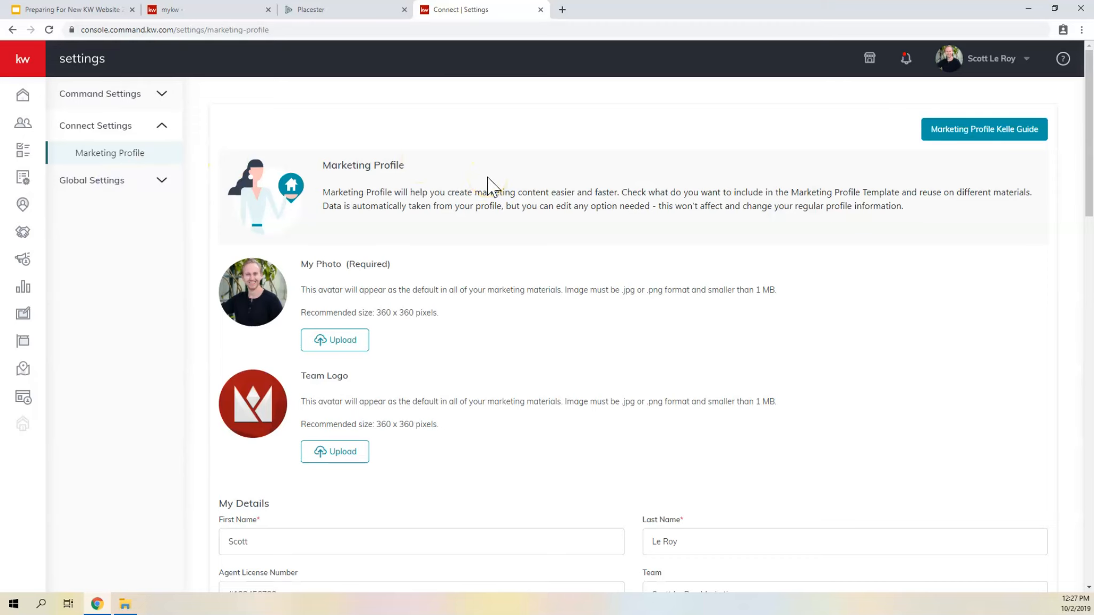
- Examine the My Photo and Team Logo upload requirements, highlighting the photo's file size limit and the recommended pixel sizes of both images
scroll(488, 184, "down", 2)
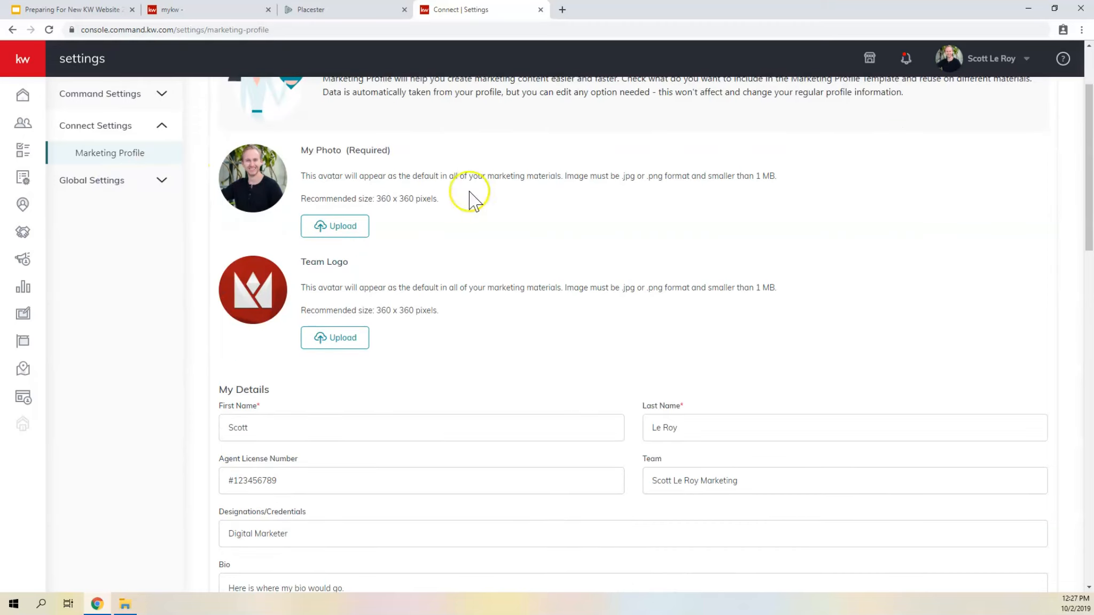
double_click(361, 150)
left_click(677, 404)
left_click_drag(757, 176, 775, 177)
left_click_drag(374, 199, 415, 196)
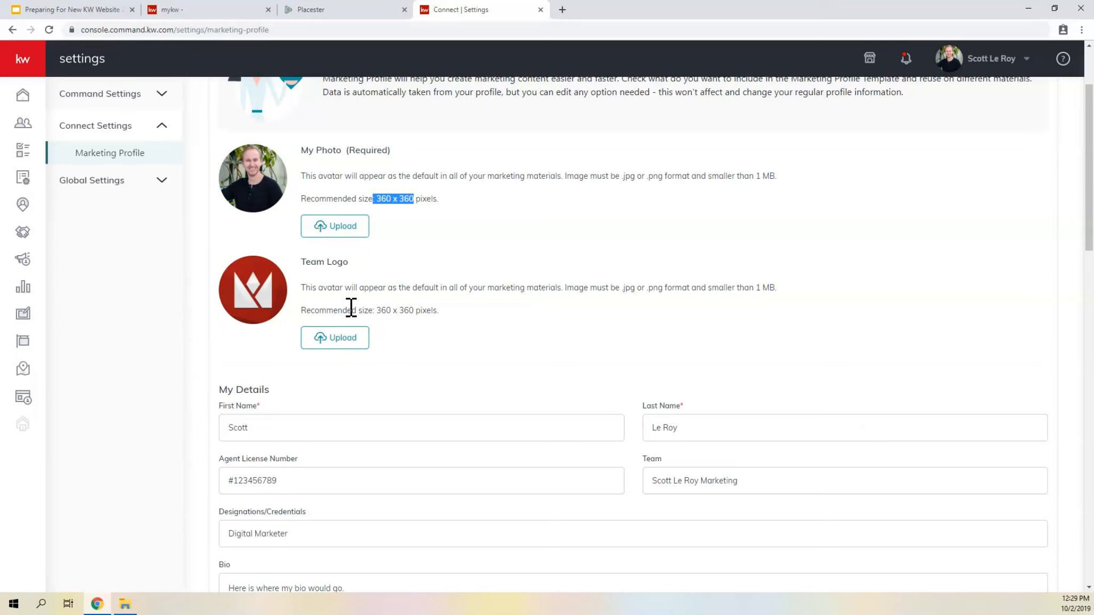
left_click_drag(376, 311, 418, 315)
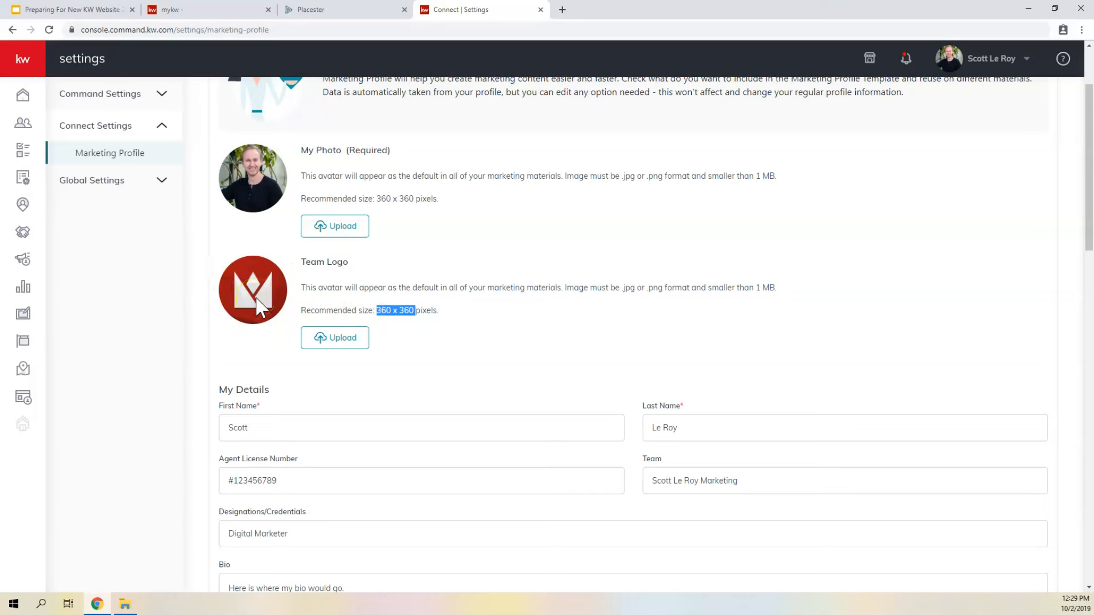
- Copy the Team Logo's image address and view the image in a new tab, returning to the Marketing Profile
right_click(251, 283)
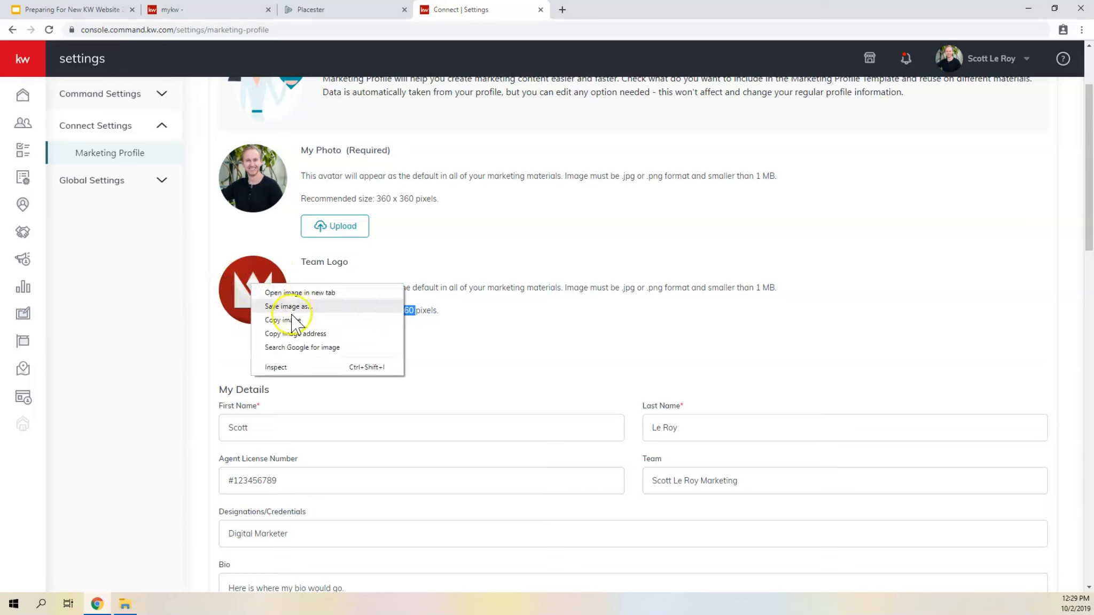
left_click(288, 334)
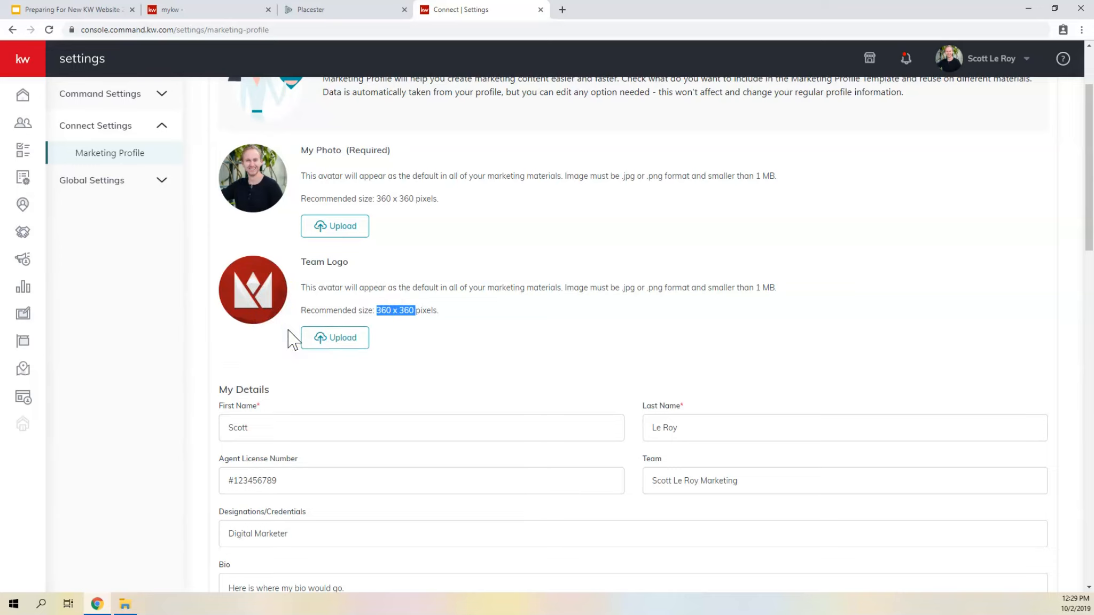
key("ctrl+t")
key("ctrl+v")
key("Return")
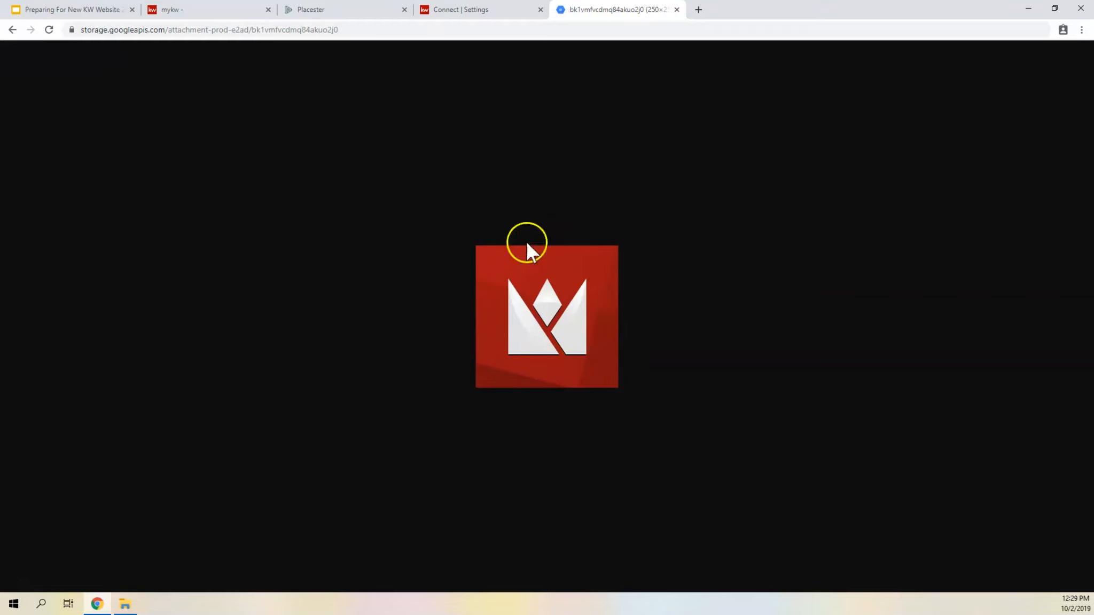
left_click(489, 9)
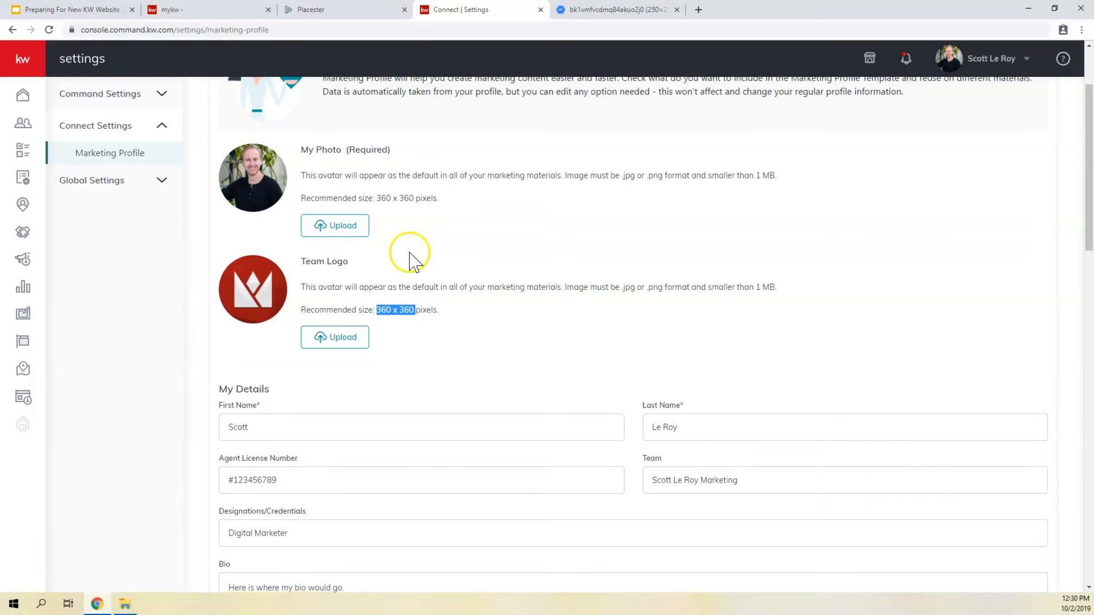
- Review the first name and last name fields under My Details, and highlight the agent license number
scroll(410, 251, "down", 4)
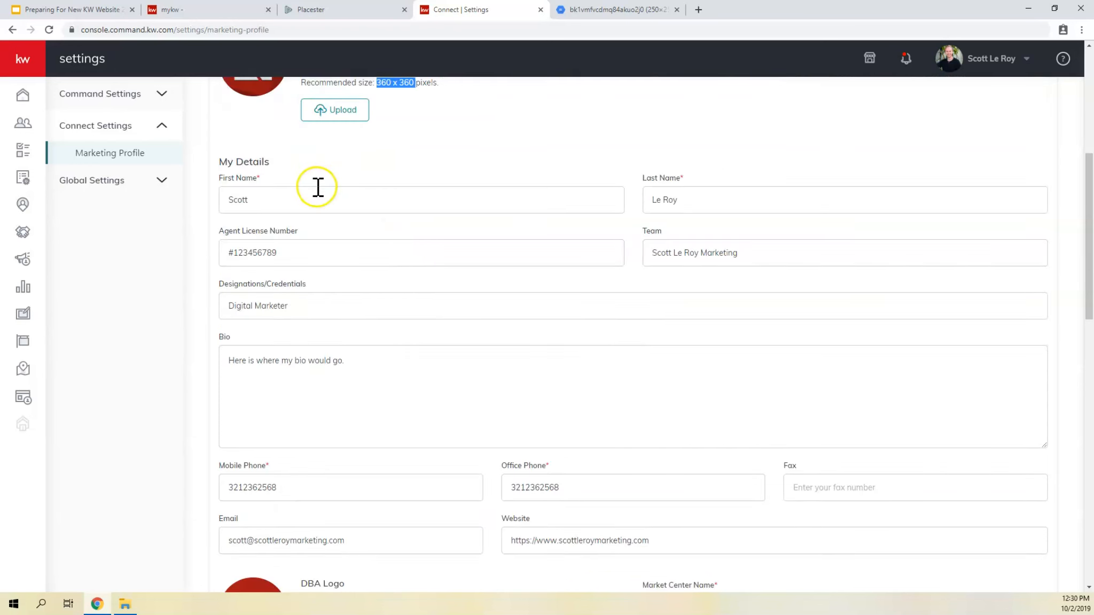
left_click(327, 201)
left_click(725, 191)
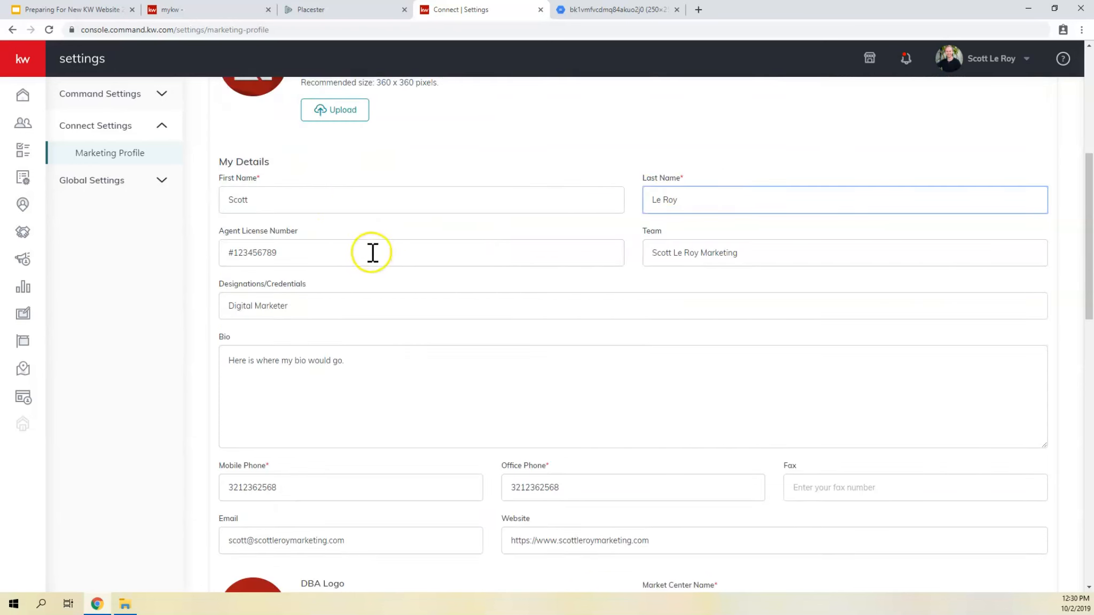
left_click_drag(373, 253, 207, 241)
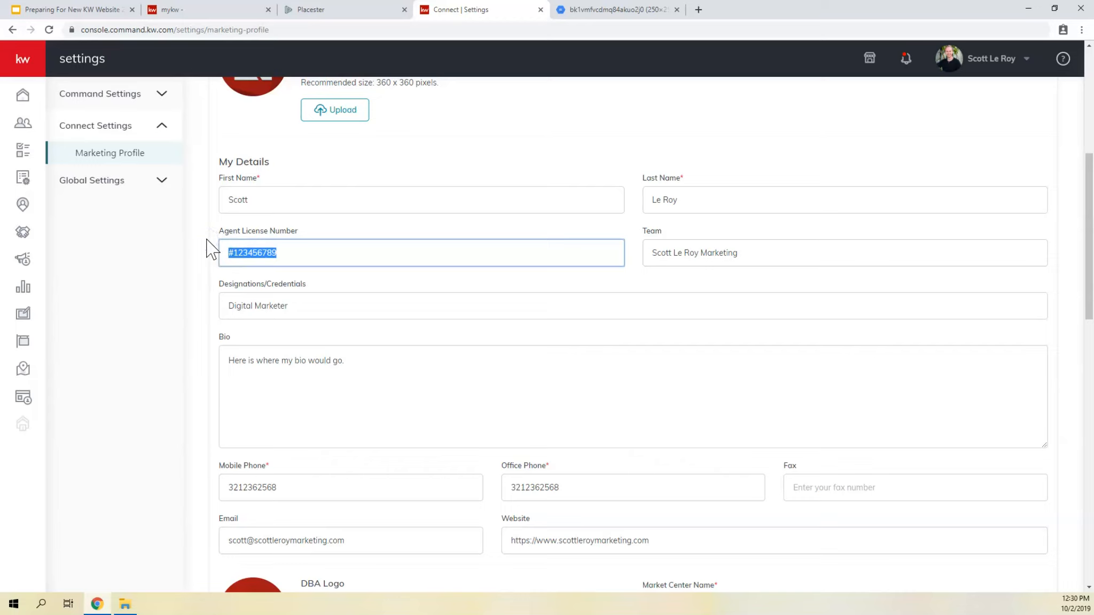
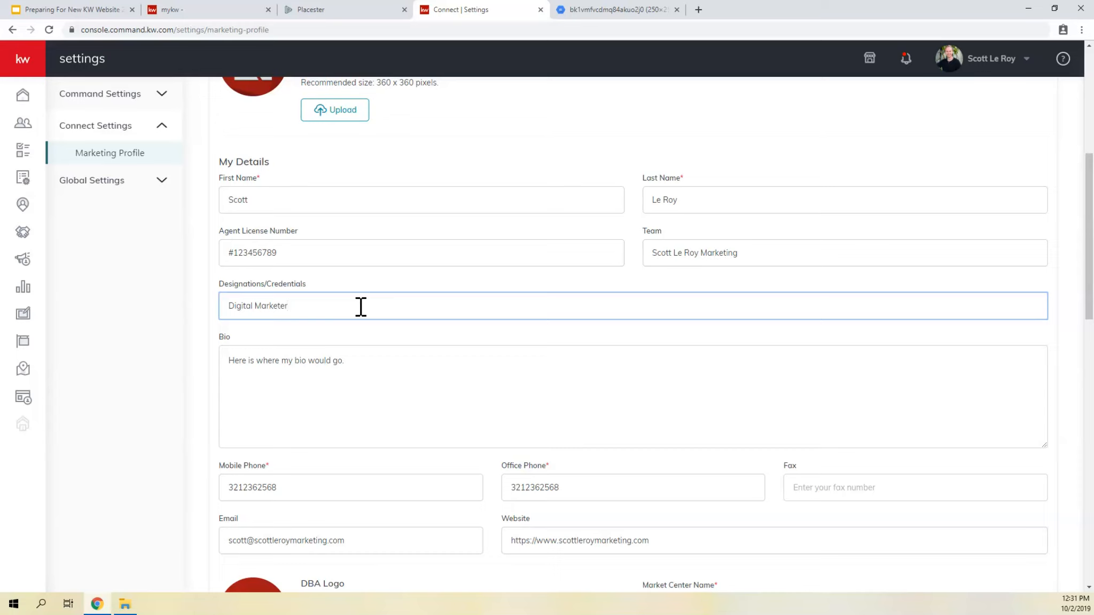
- Open page.txt from the export folder in Downloads and copy the About page's content, from its opening <p> tag through the closing </p>
left_click(342, 403)
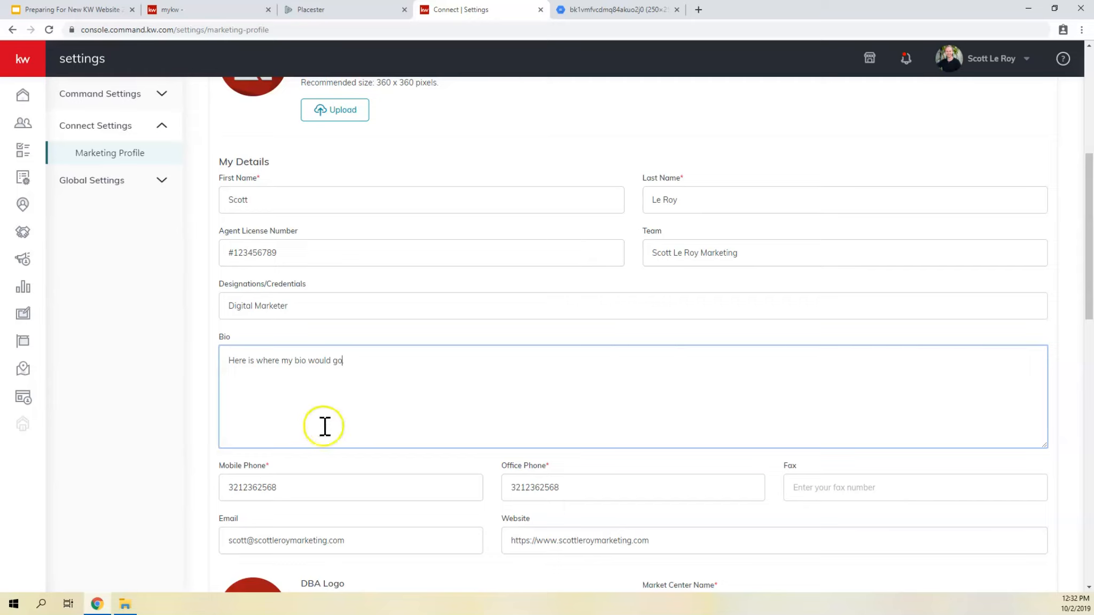
left_click(124, 604)
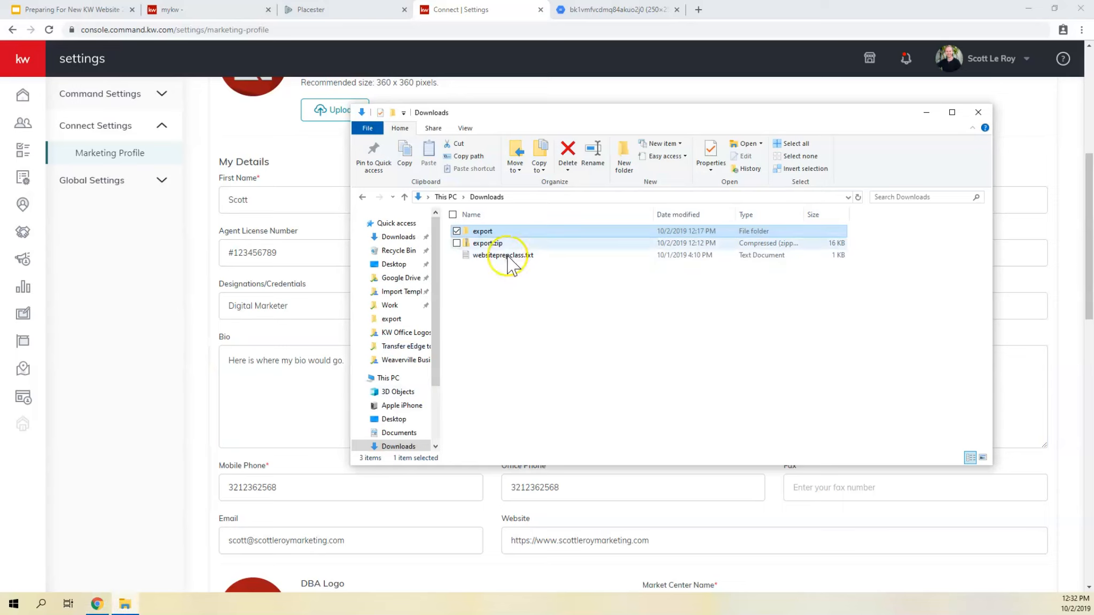
double_click(485, 231)
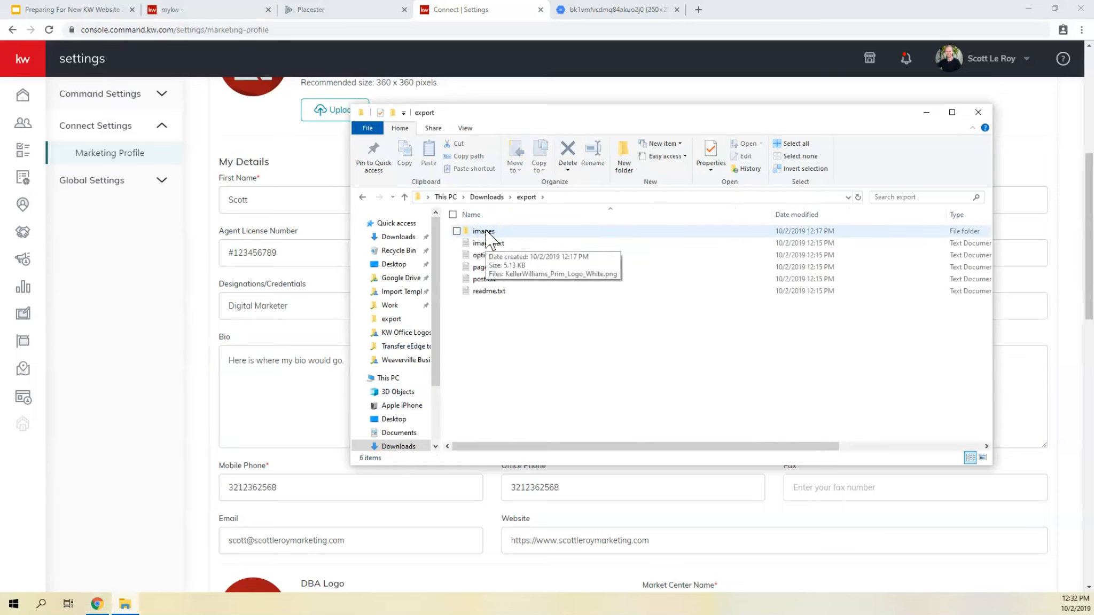
double_click(490, 267)
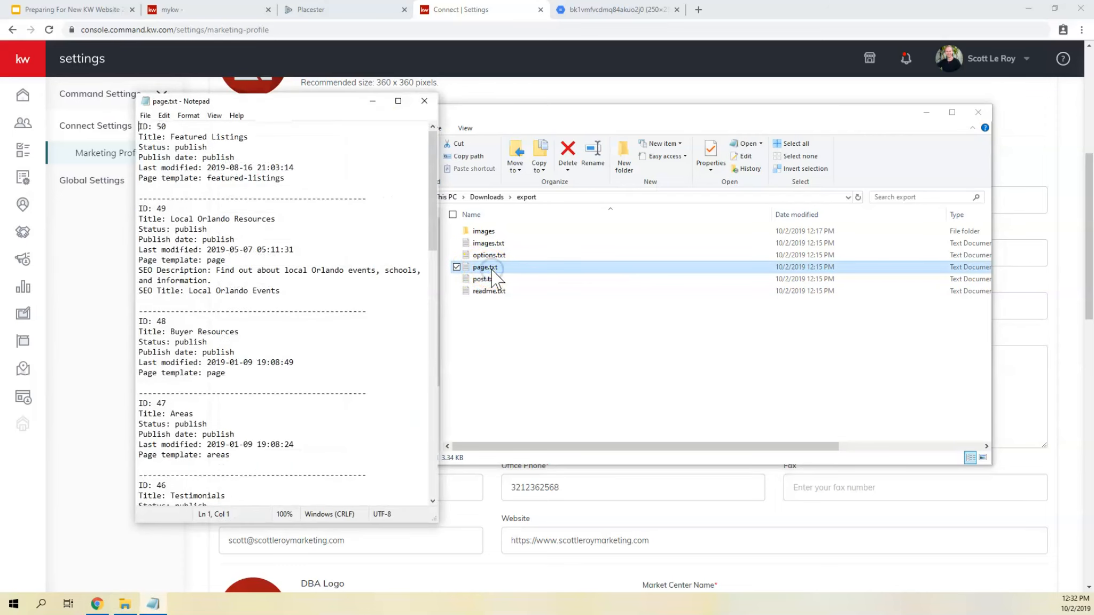
scroll(257, 273, "down", 20)
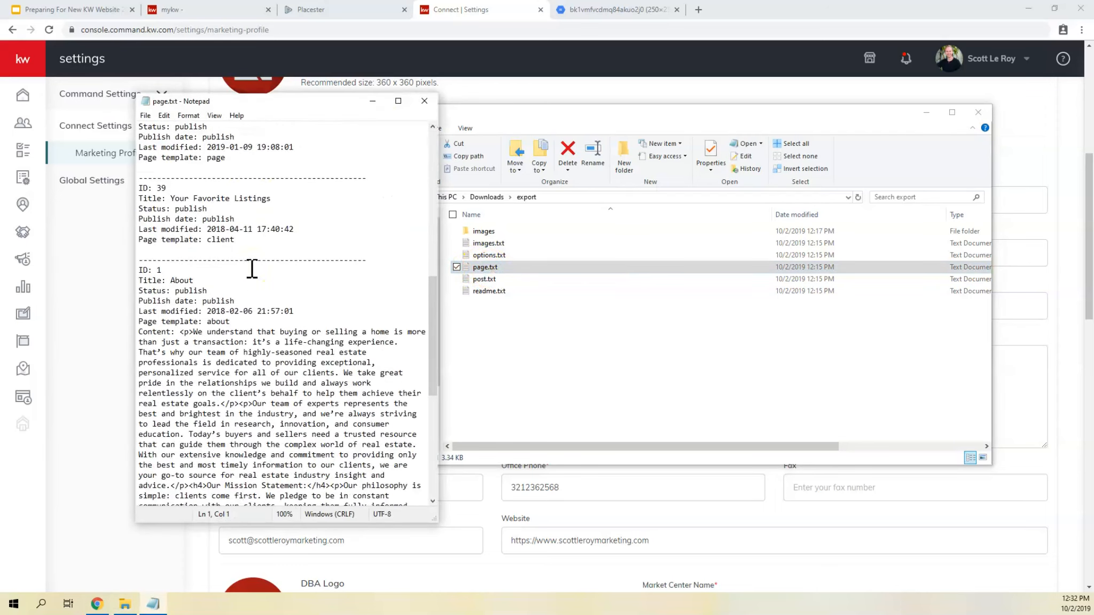
scroll(252, 269, "down", 3)
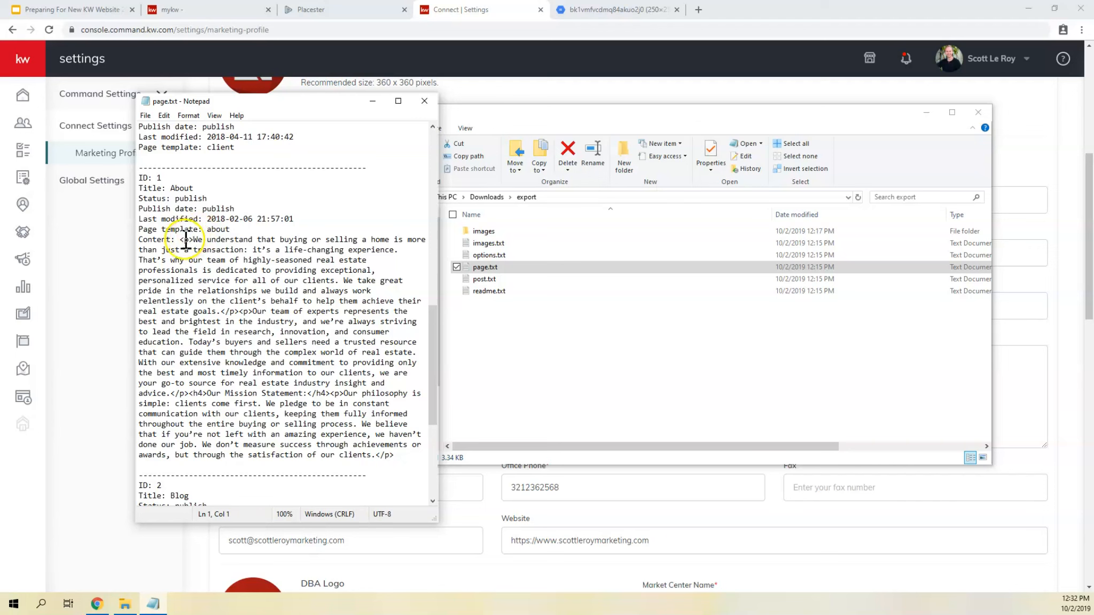
left_click_drag(180, 239, 409, 457)
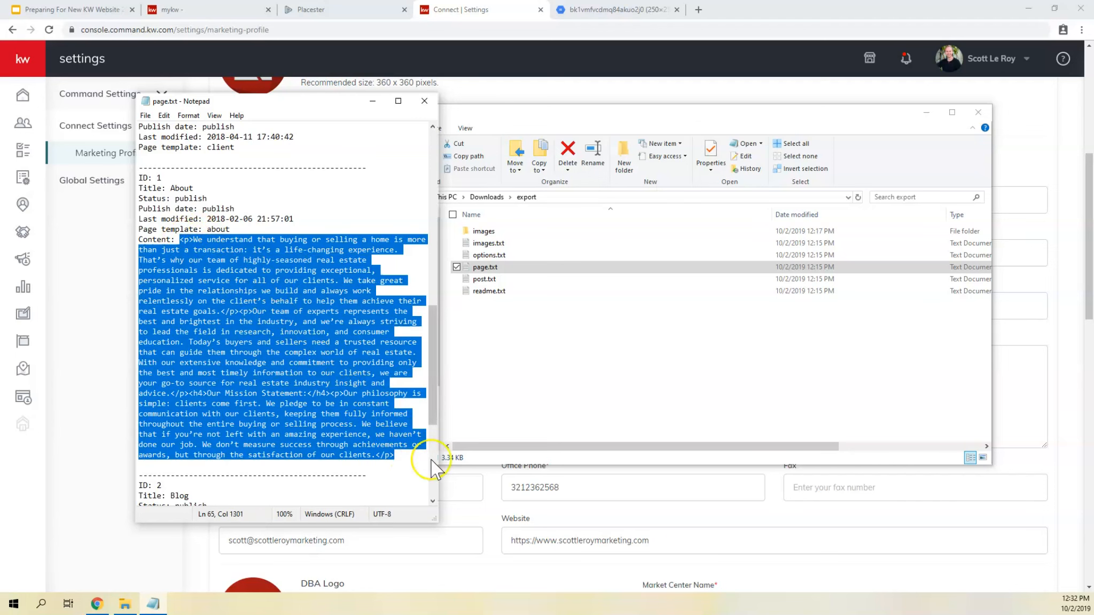
- Return to the Marketing Profile and replace the placeholder Bio text with the copied About page content
left_click(73, 282)
left_click(327, 374)
triple_click(328, 376)
key("BackSpace")
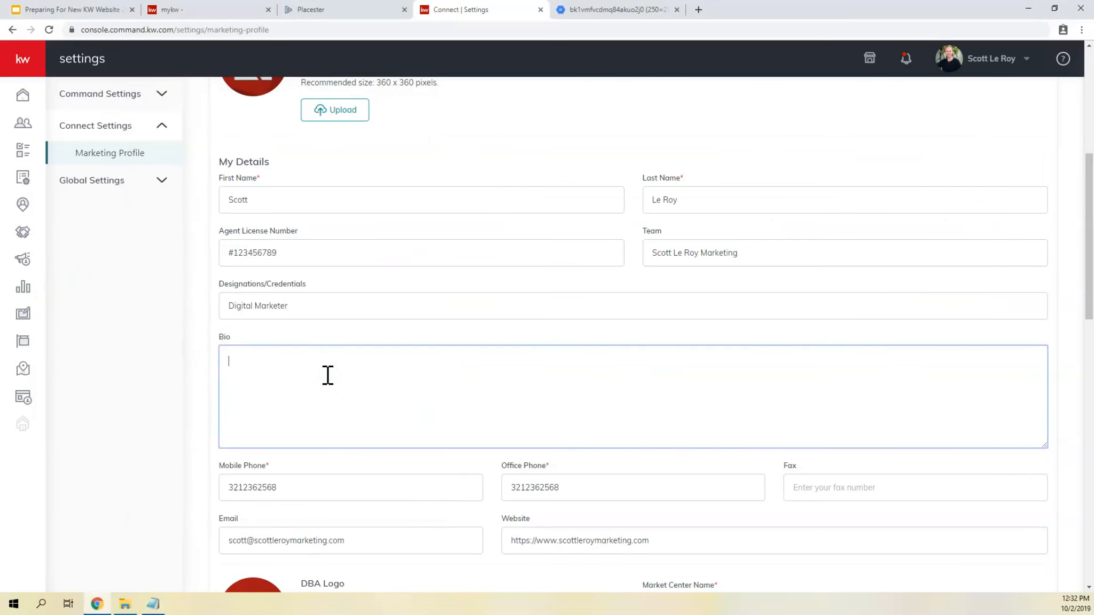
type("<p>We understand that buying or selling a home is more than just a transaction: it’s a life-changing experience. That’s why our team of highly-seasoned real estate professionals is dedicated to providing exceptional, personalized service for all of our clients. We take great pride in the relationships we build and always work relentlessly on the client’s behalf to help them achieve their real estate goals.</p><p>Our team of experts represents the best and brightest in the industry, and we’re always striving to lead the field in research, innovation, and consumer education. Today’s buyers and sellers need a trusted resource that can guide them through the complex world of real estate. With our extensive knowledge and commitment to providing only the best and most timely information to our clients, we are your go-to source for real estate industry insight and advice.</p><h4>Our Mission Statement:</h4><p>Our philosophy is simple: clients come first. We pledge to be in constant communication with our clients, keeping them fully informed throughout the entire buying or selling process. We believe that if you’re not left with an amazing experience, we haven’t done our job. We don’t measure success through achievements or awards, but through the satisfaction of our clients.</p>")
- Delete the opening <p> tag from the Bio and replace the </p><p> tags after "real estate goals." with a line break
left_click(243, 367)
left_click_drag(243, 361, 225, 361)
key("BackSpace")
left_click(908, 366)
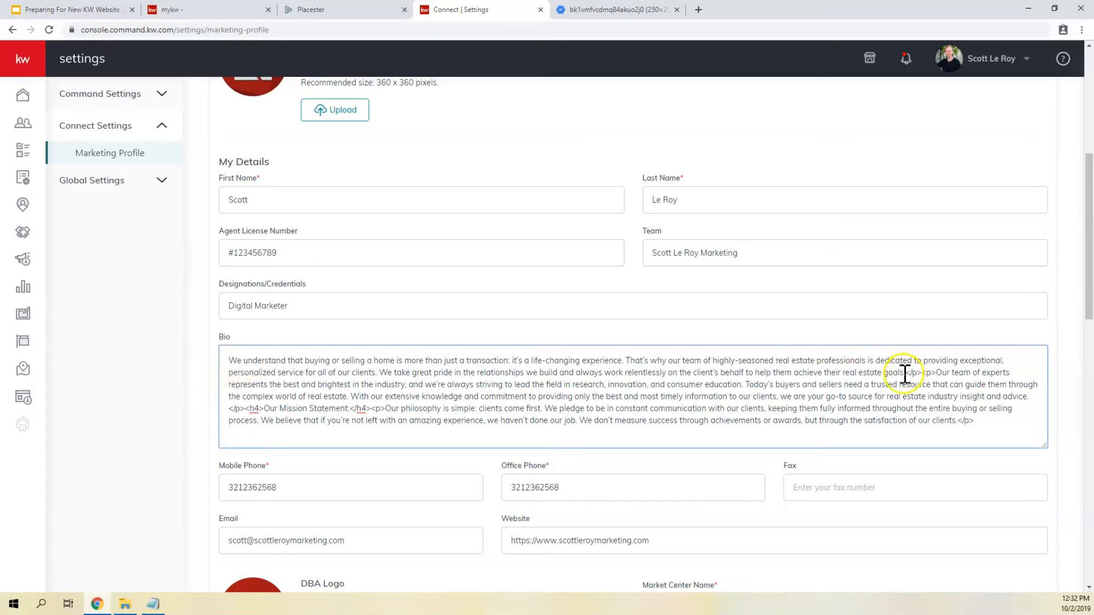
left_click_drag(904, 373, 936, 373)
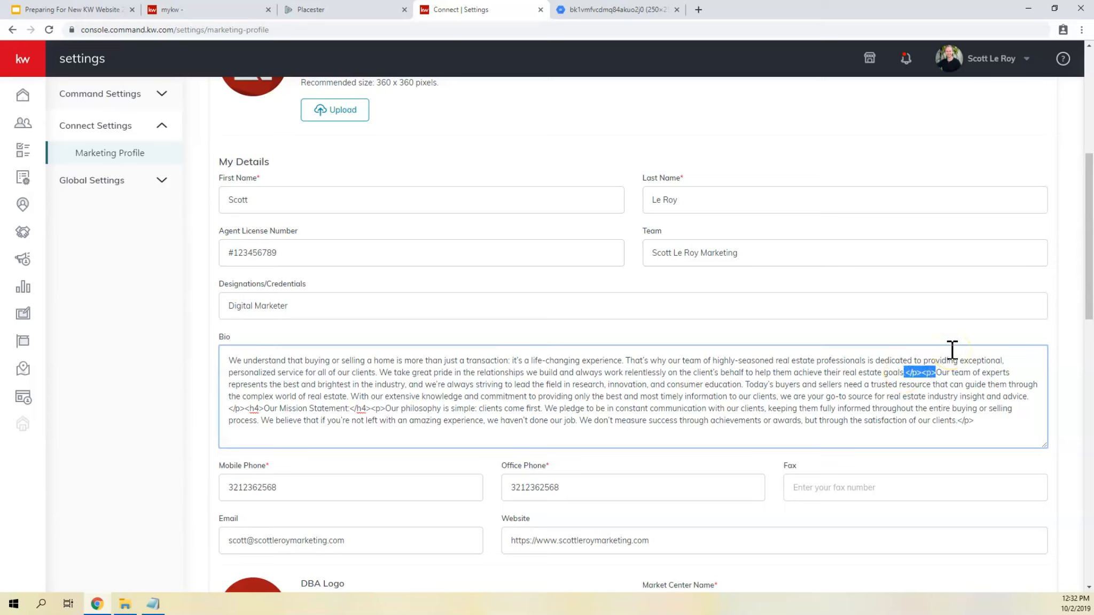
key("BackSpace")
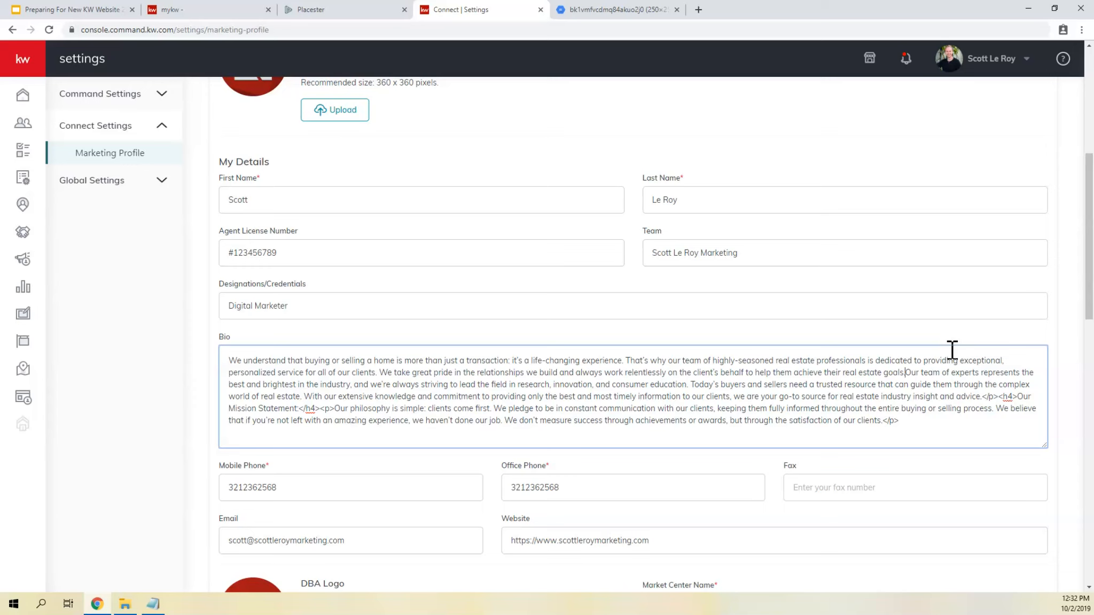
key("Return")
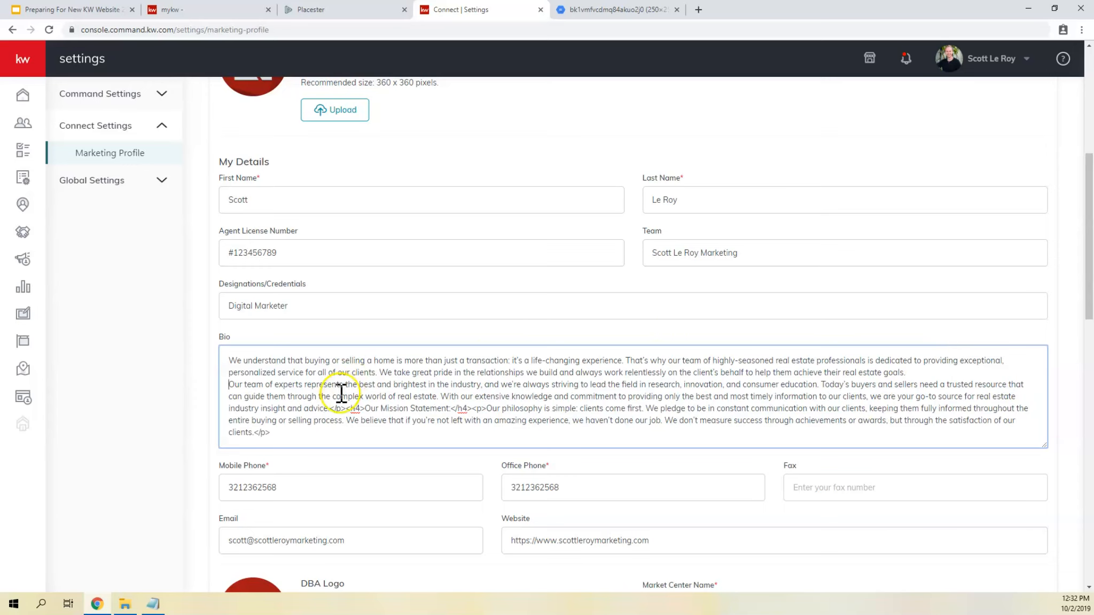
- Replace the HTML tags around "Our Mission Statement:" in the Bio with line breaks and delete the final </p> tag
mouse_move(329, 408)
left_mouse_down()
mouse_move(365, 408)
mouse_move(317, 420)
left_mouse_up()
key("Return")
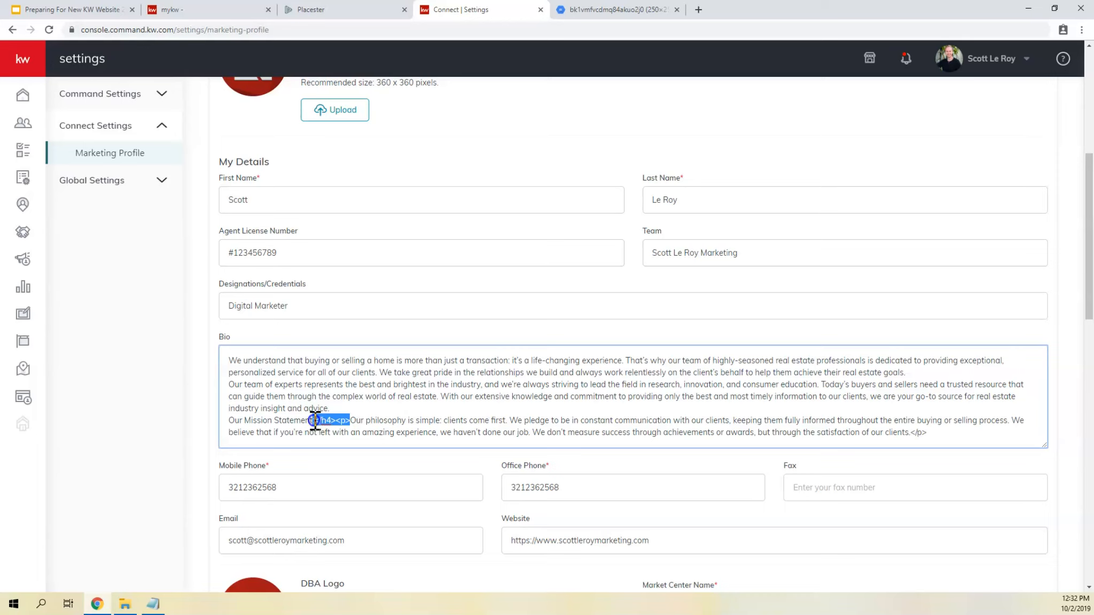
key("Return")
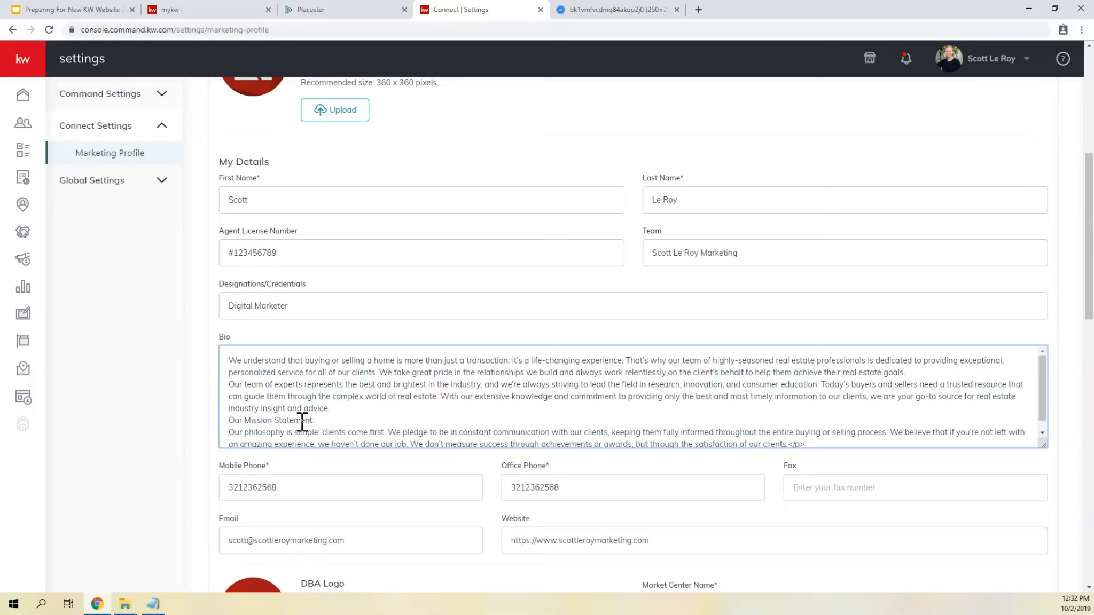
scroll(302, 421, "down", 1)
left_click_drag(812, 431, 785, 431)
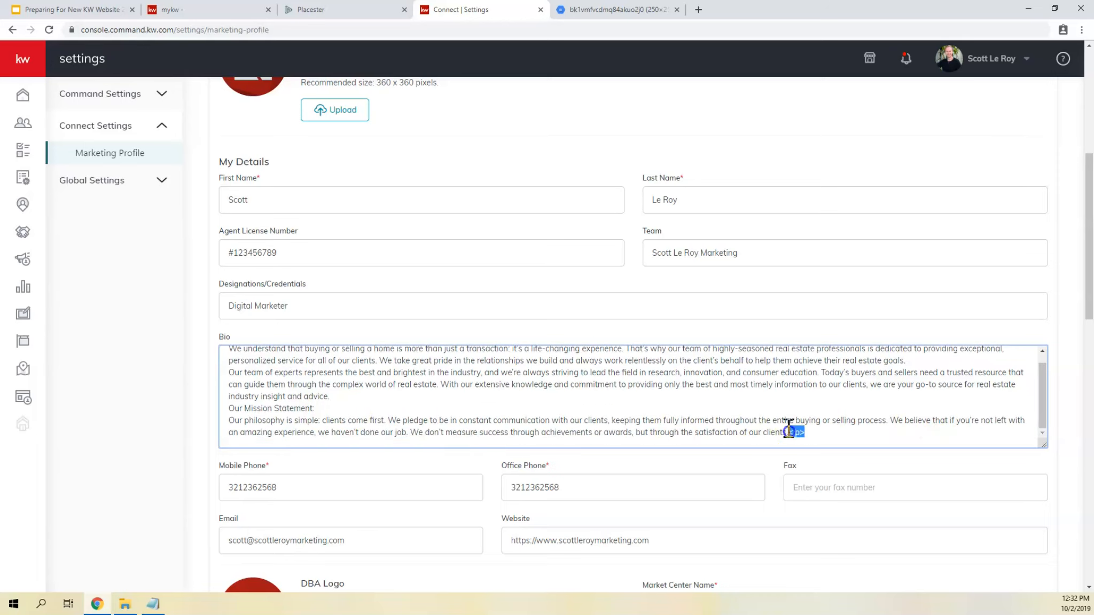
key("BackSpace")
scroll(459, 365, "up", 1)
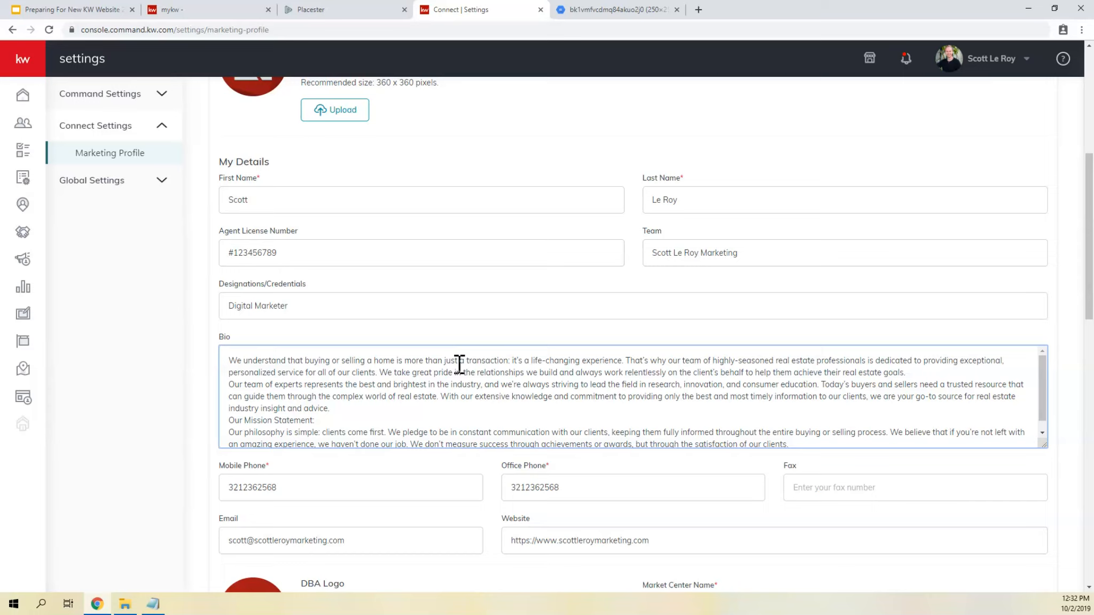
- Review the mobile phone, office phone, fax, email and website fields, then look over the DBA Logo section
scroll(191, 286, "down", 4)
left_click(260, 260)
left_click_drag(260, 261, 154, 271)
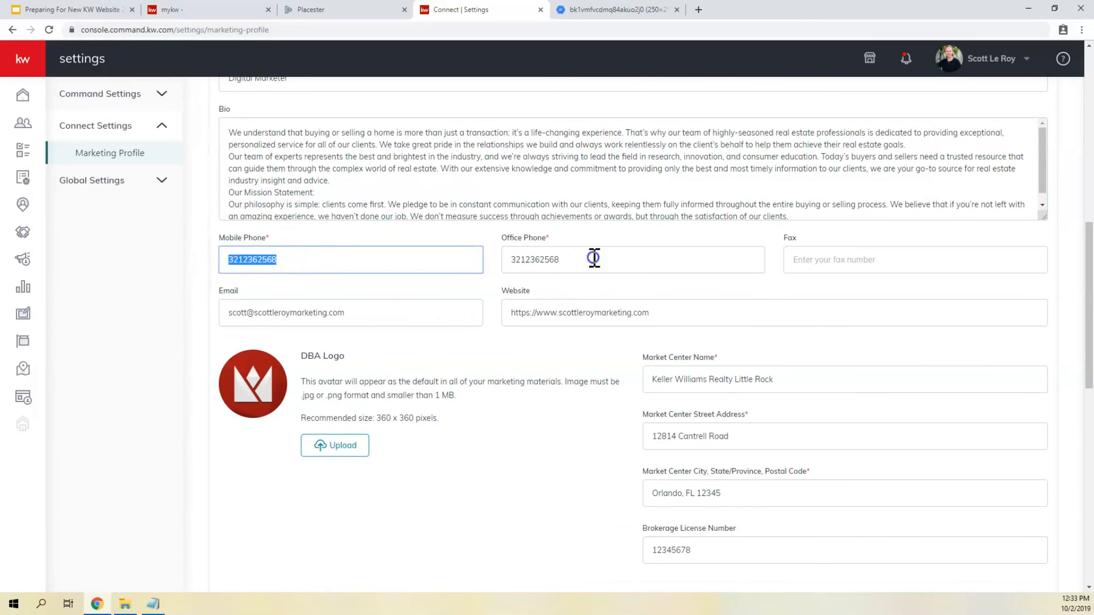
left_click_drag(593, 258, 460, 262)
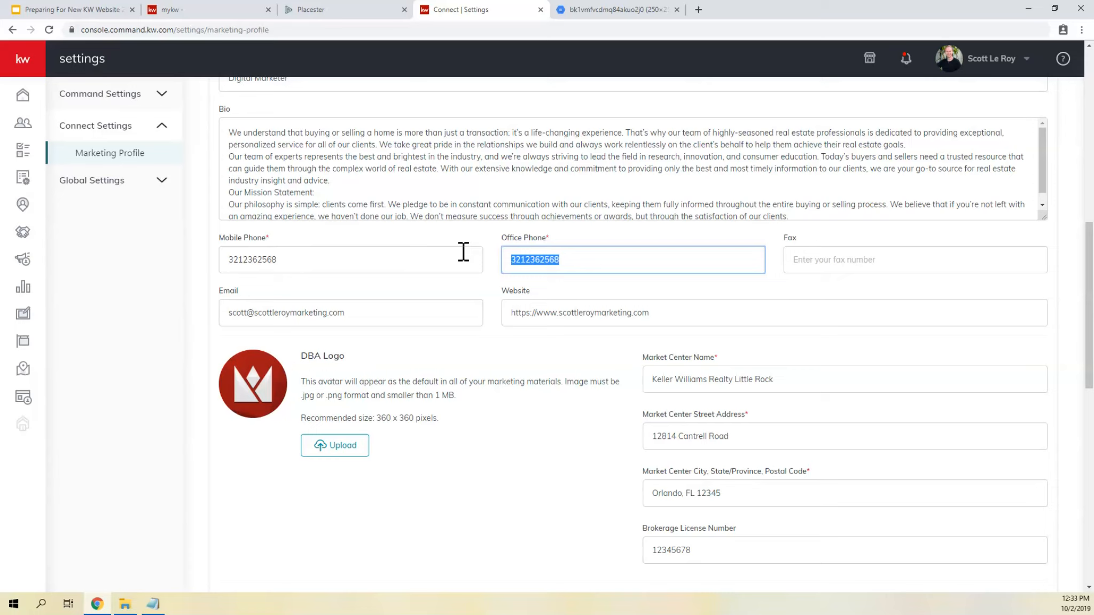
left_click(884, 256)
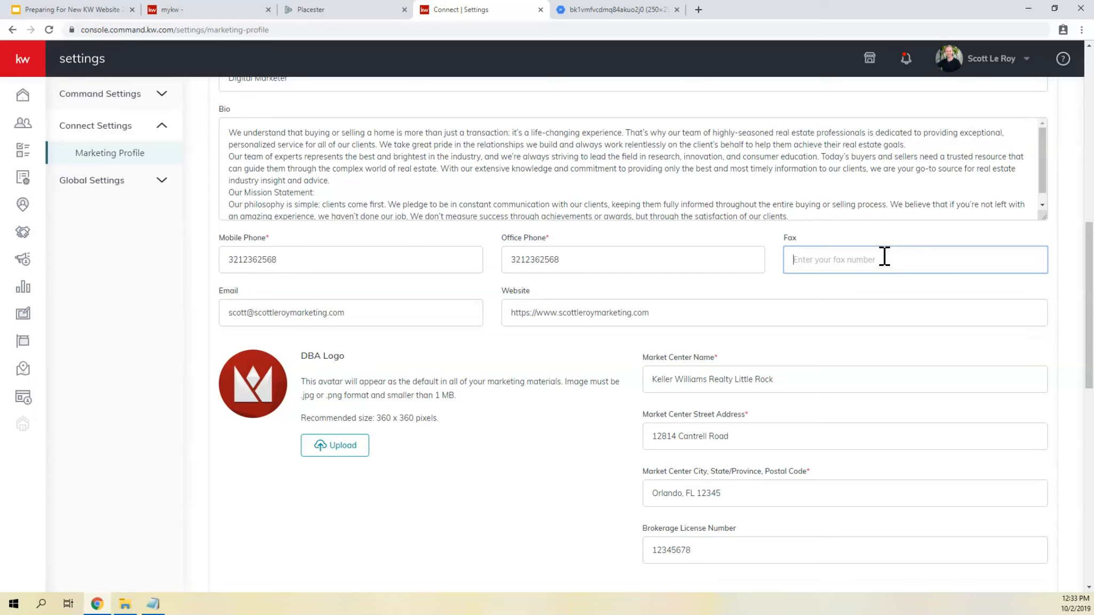
left_click_drag(366, 313, 186, 311)
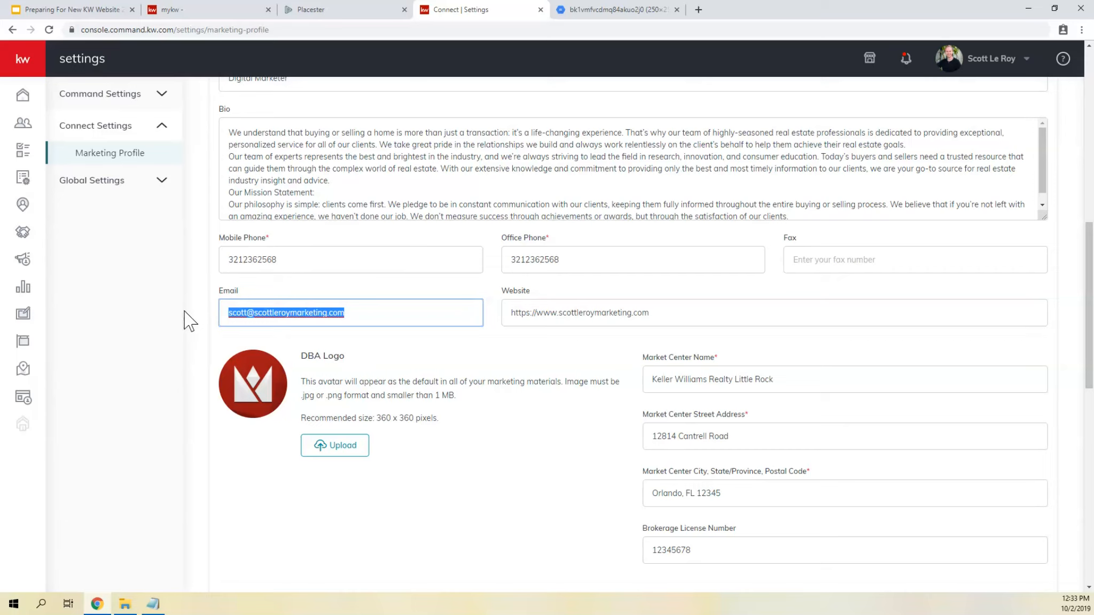
left_click_drag(649, 313, 502, 322)
triple_click(518, 314)
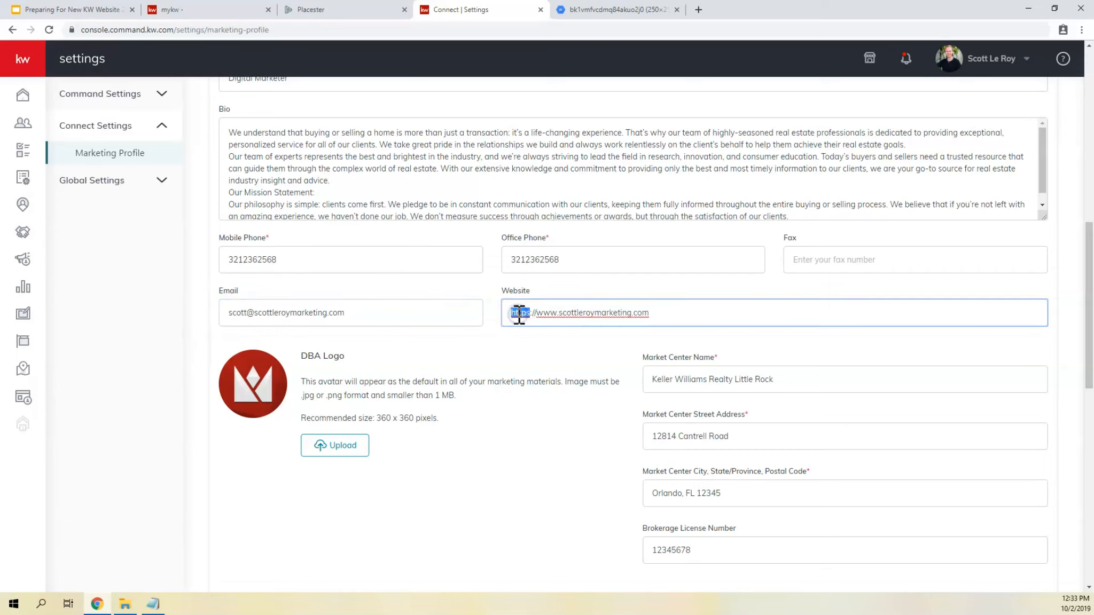
left_click(518, 315)
scroll(587, 235, "down", 2)
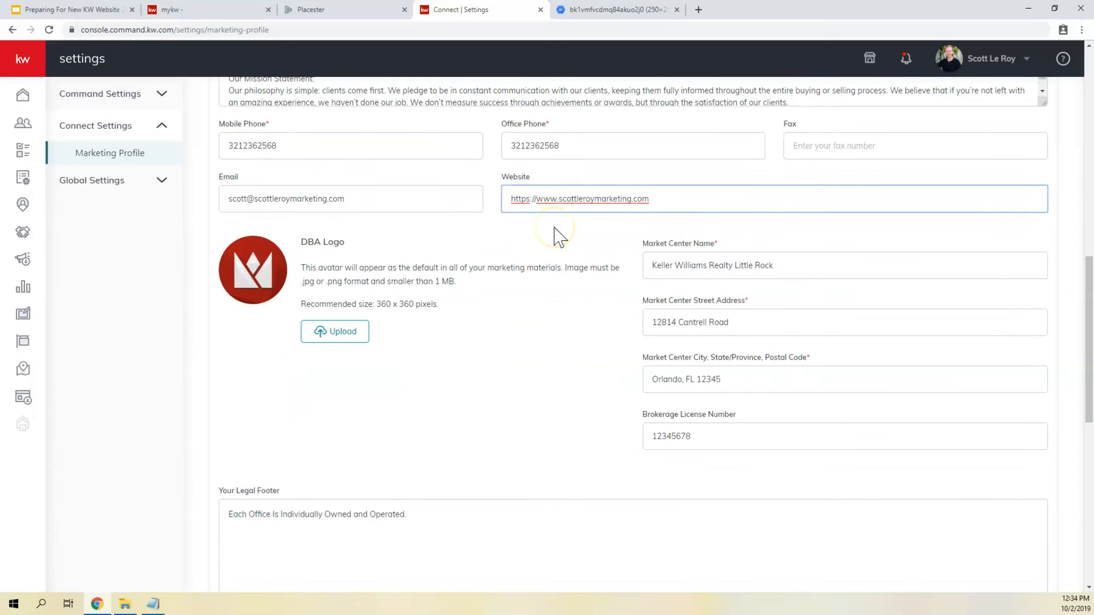
scroll(678, 230, "down", 1)
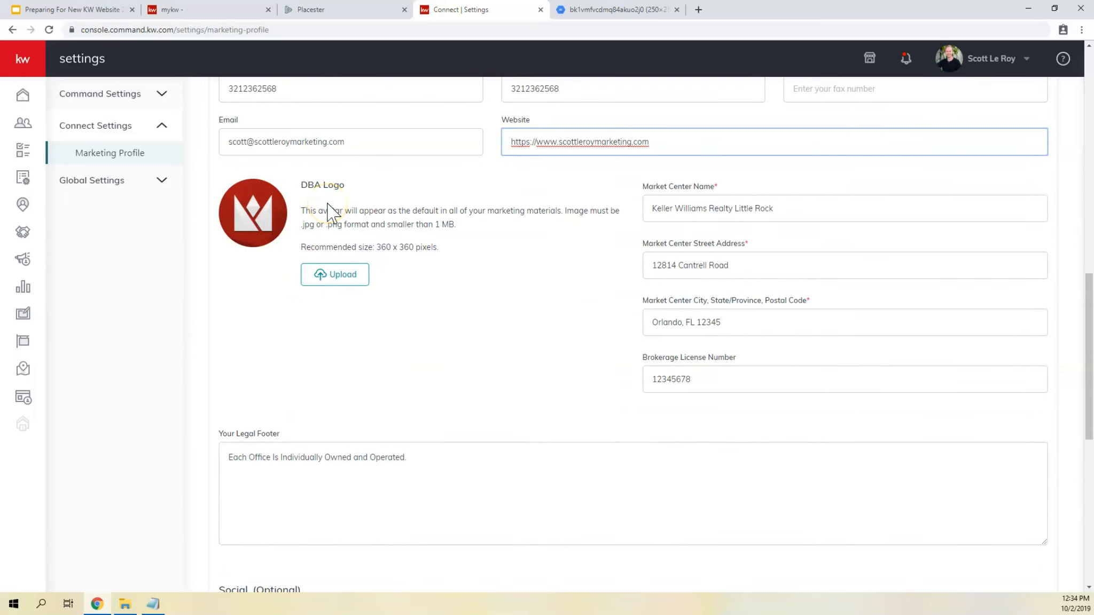
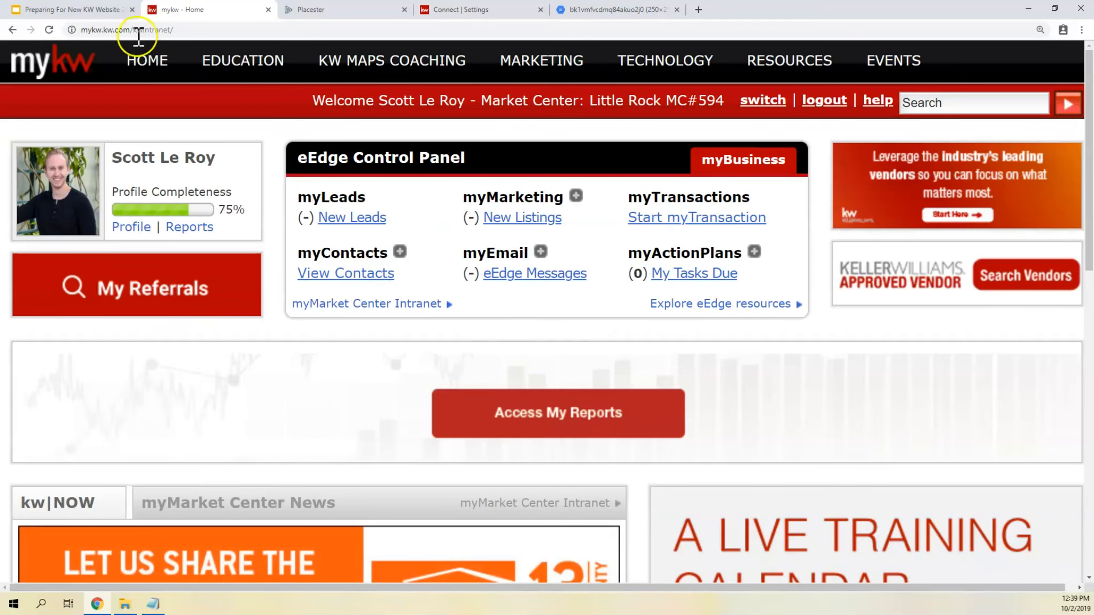
- Show the myMarketing options in the eEdge Control Panel and find the Manage eAgentC Website link
left_click_drag(429, 159, 464, 154)
left_click_drag(464, 198, 559, 195)
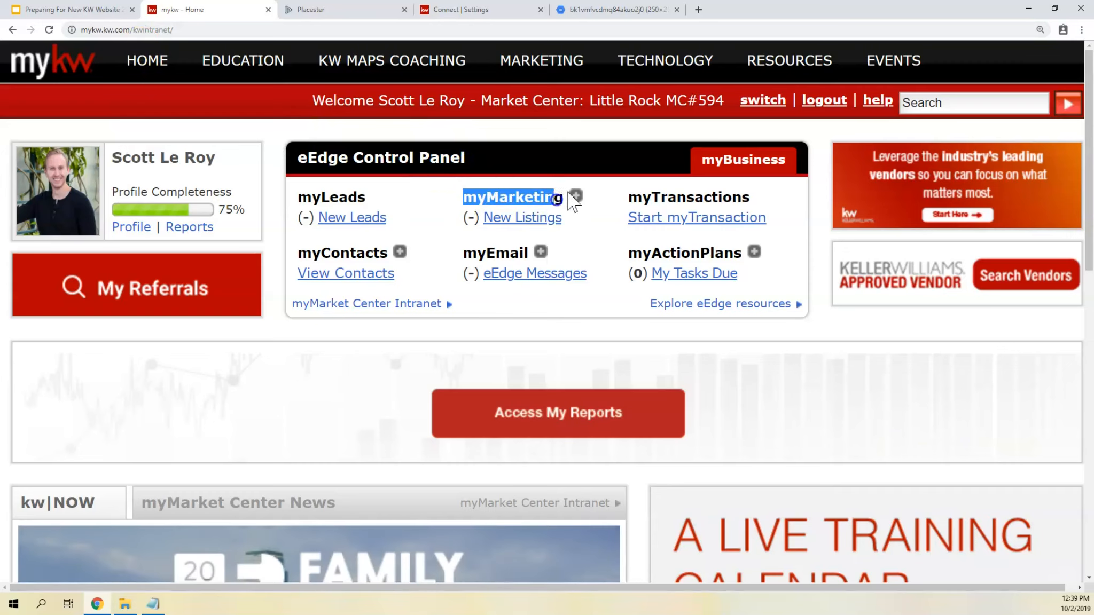
left_click(576, 196)
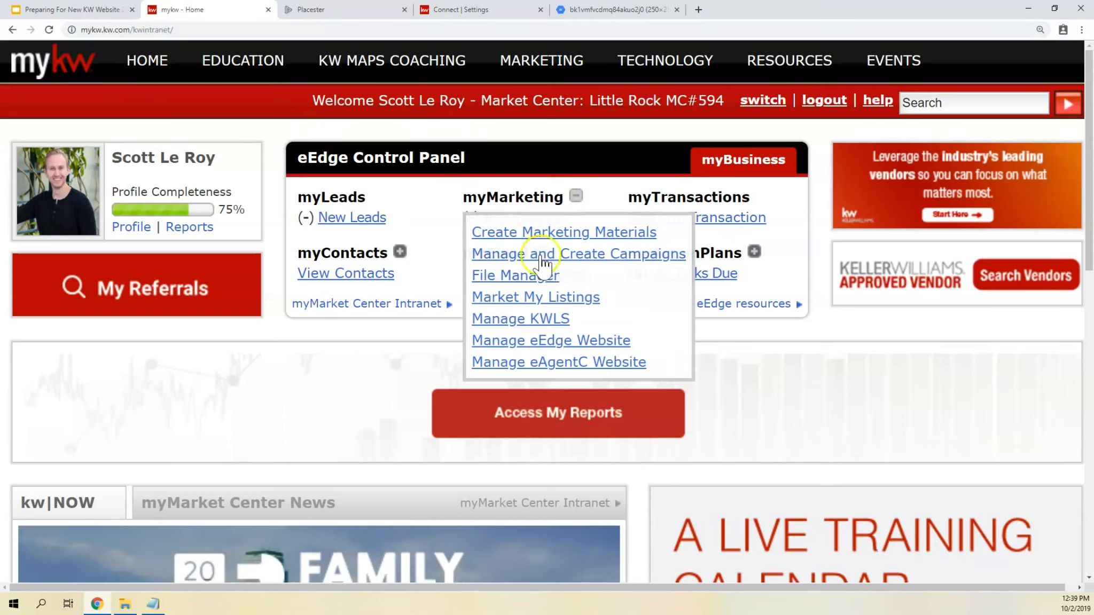
left_click(558, 364)
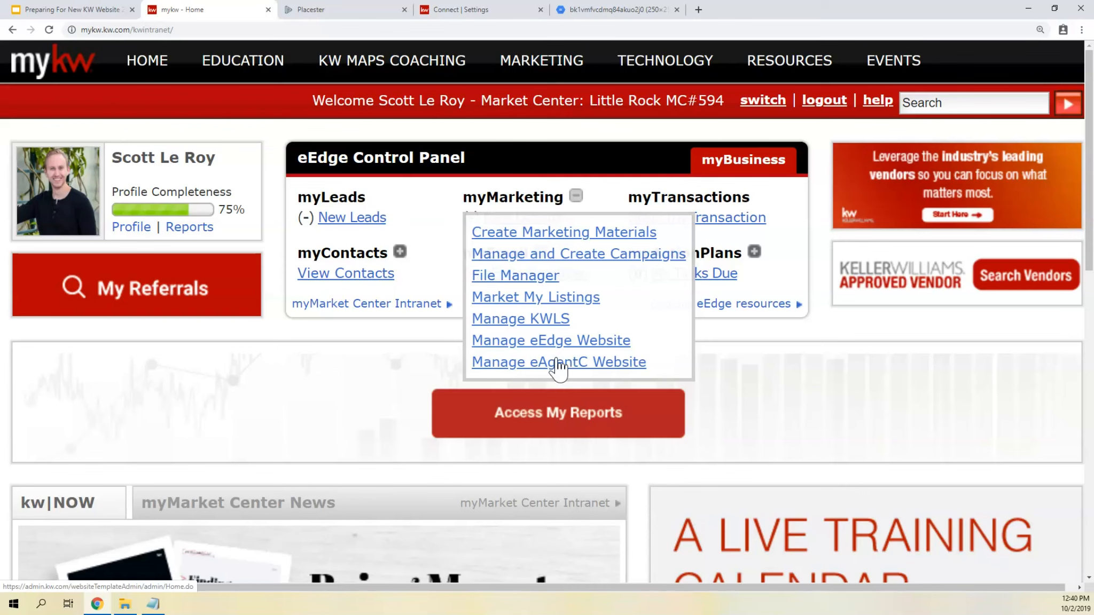
- Return to the Marketing Profile in KW Command settings, save it and dismiss the confirmation dialog
left_click(489, 10)
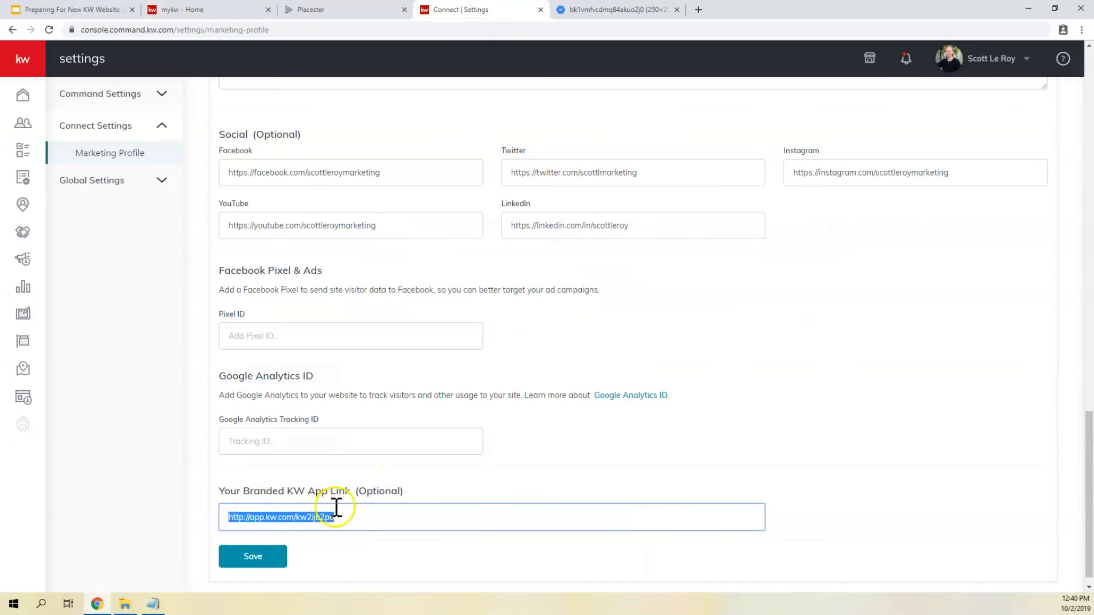
left_click(348, 486)
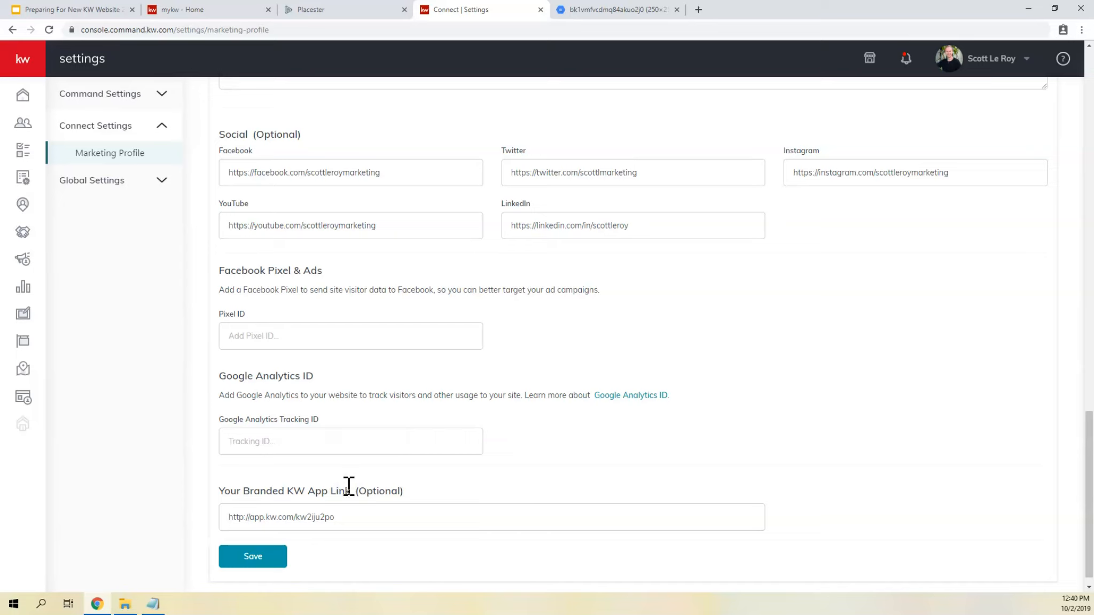
left_click(283, 526)
left_click(256, 557)
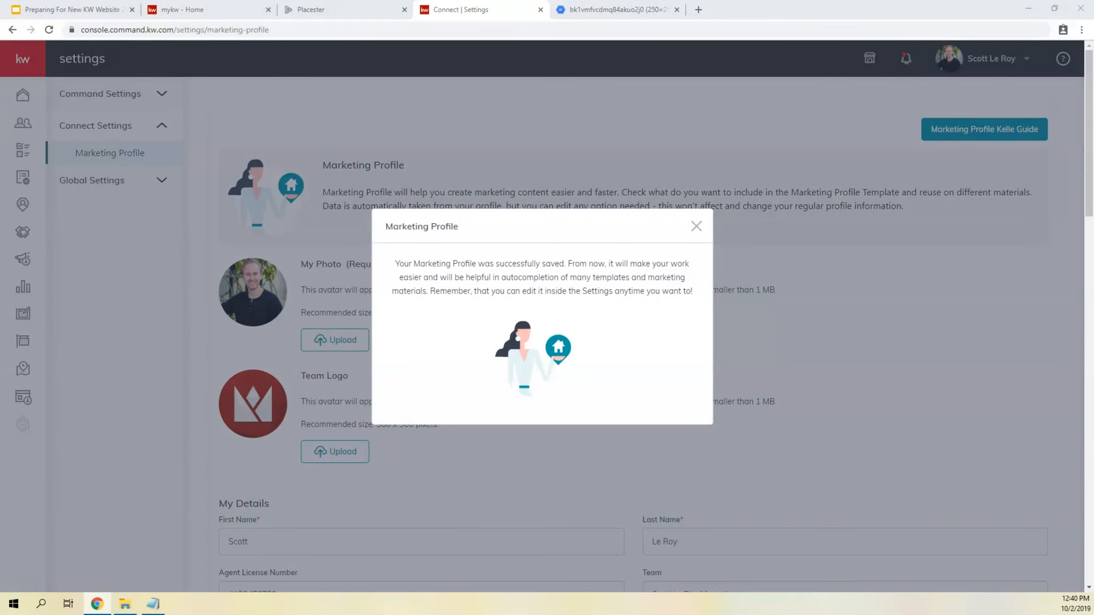
left_click(696, 226)
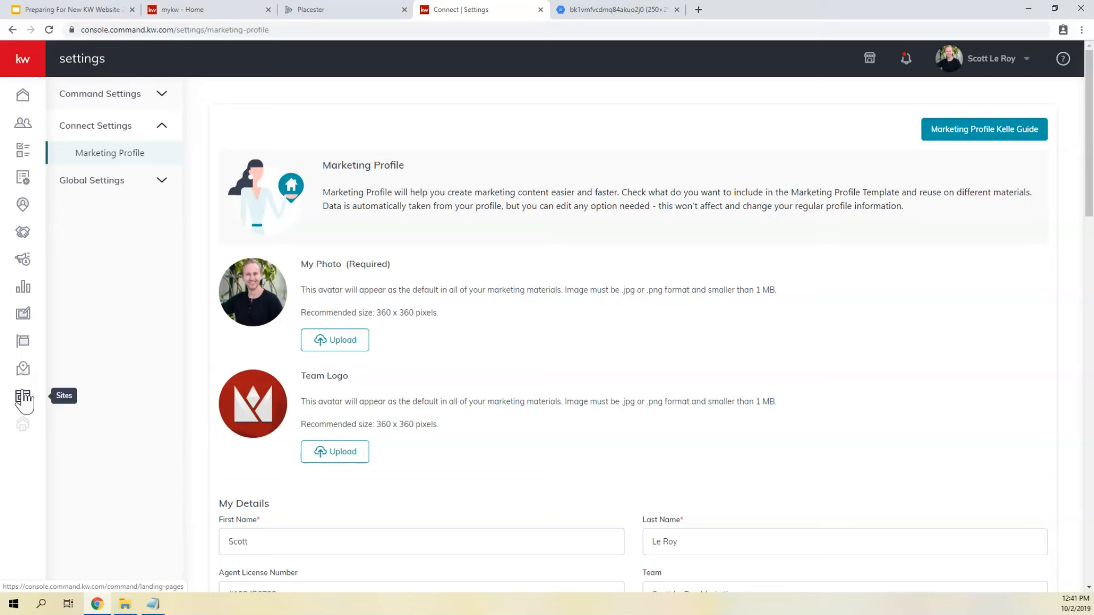
- Go to the Agent Site Page section of Sites and start the Agent Sites Kelle Guide
left_click(23, 399)
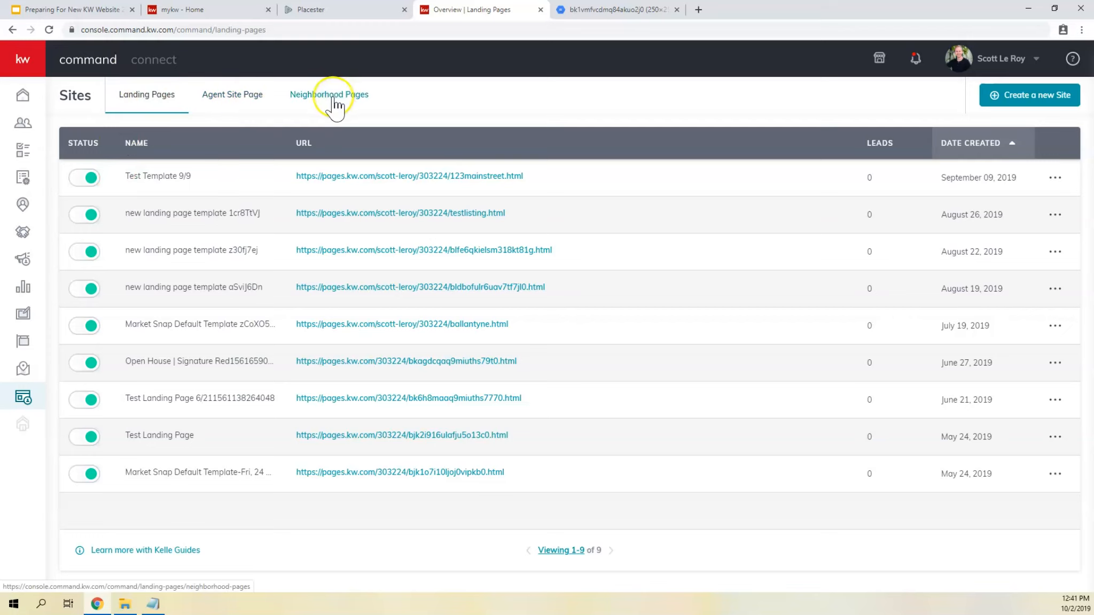
left_click(230, 100)
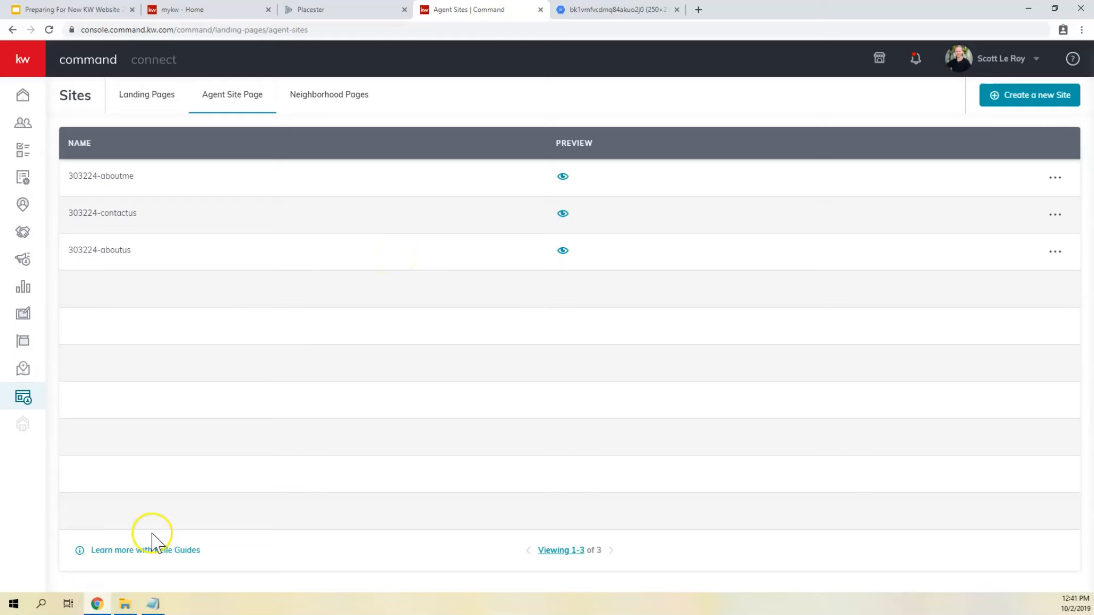
left_click(140, 554)
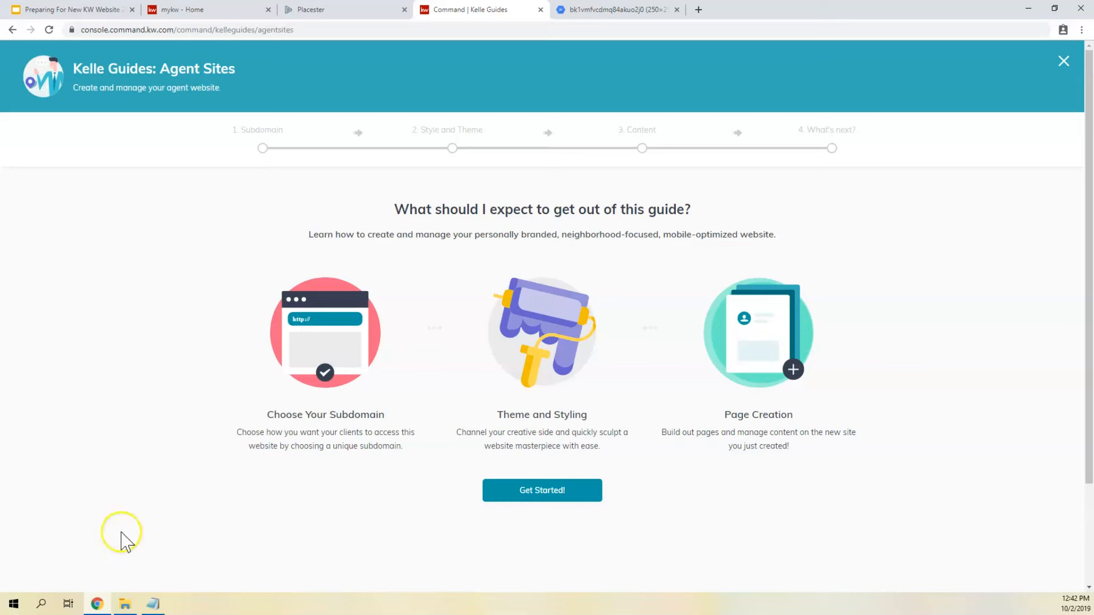
left_click(546, 489)
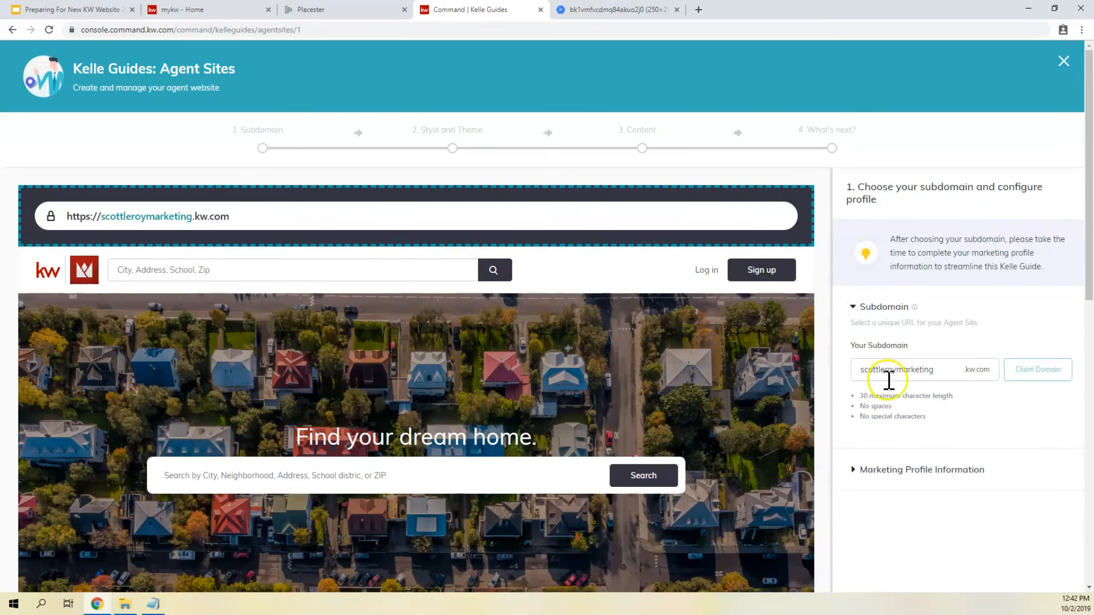
- Try a short first name as the agent site's subdomain in place of the business name, and clear the field
left_click(889, 370)
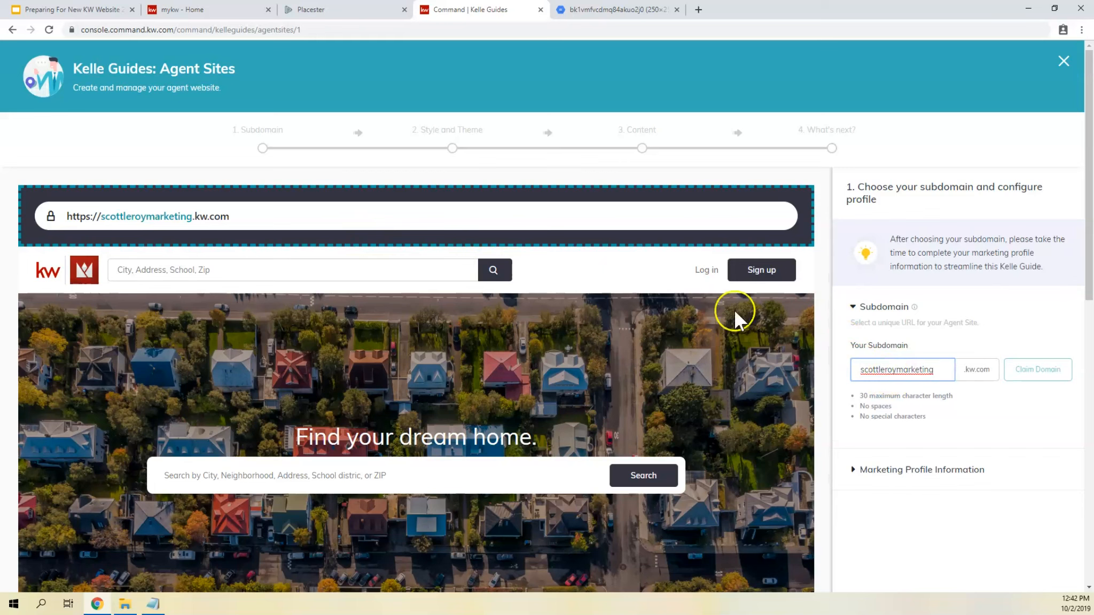
left_click_drag(231, 216, 191, 216)
left_click(129, 217)
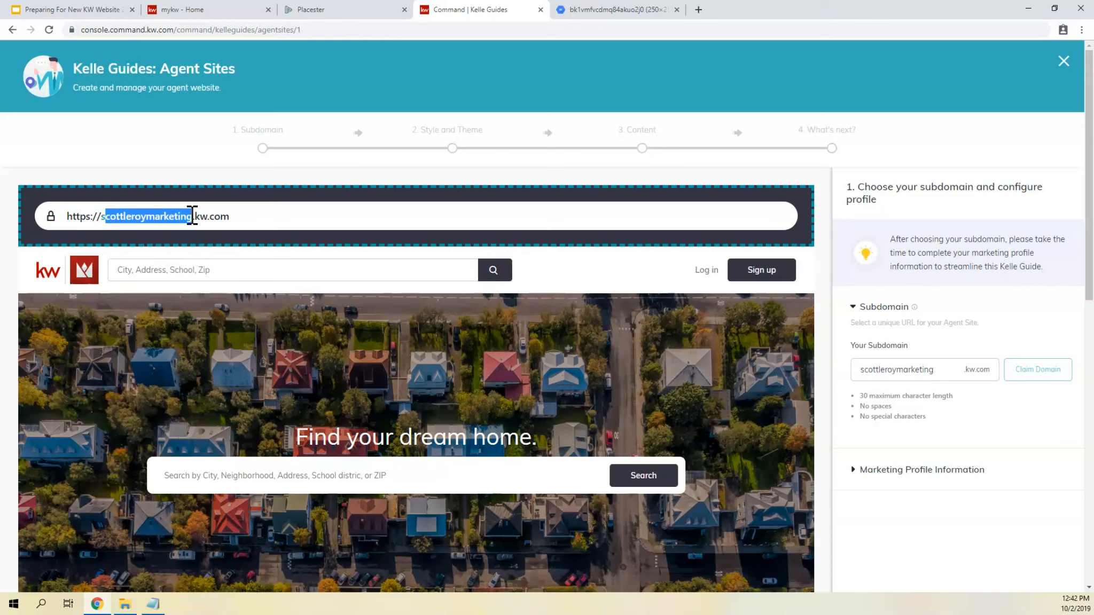
left_click(921, 369)
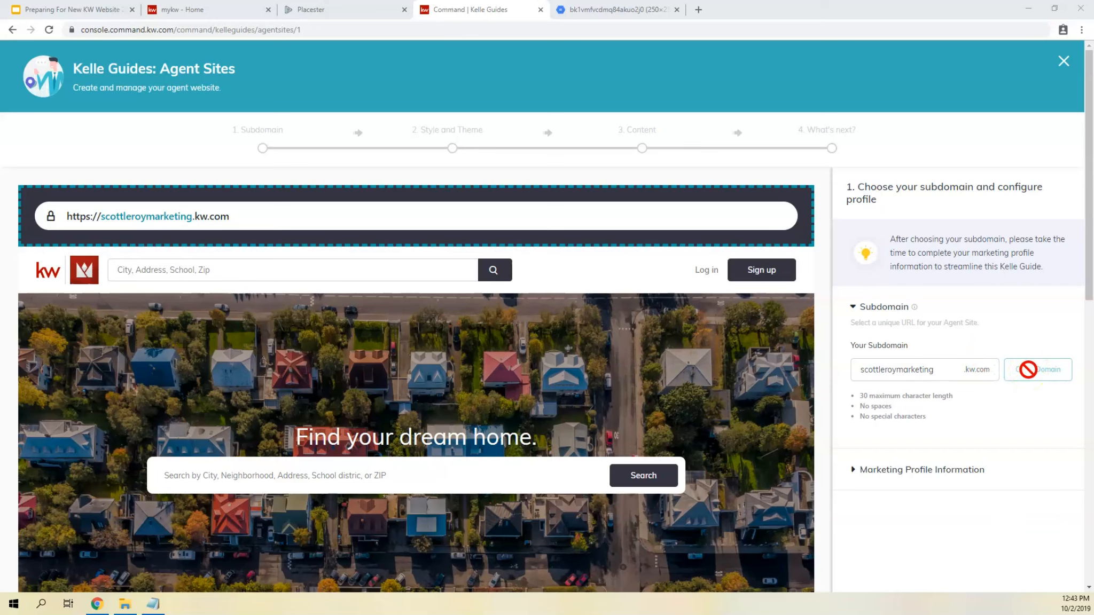
left_click_drag(942, 369, 848, 362)
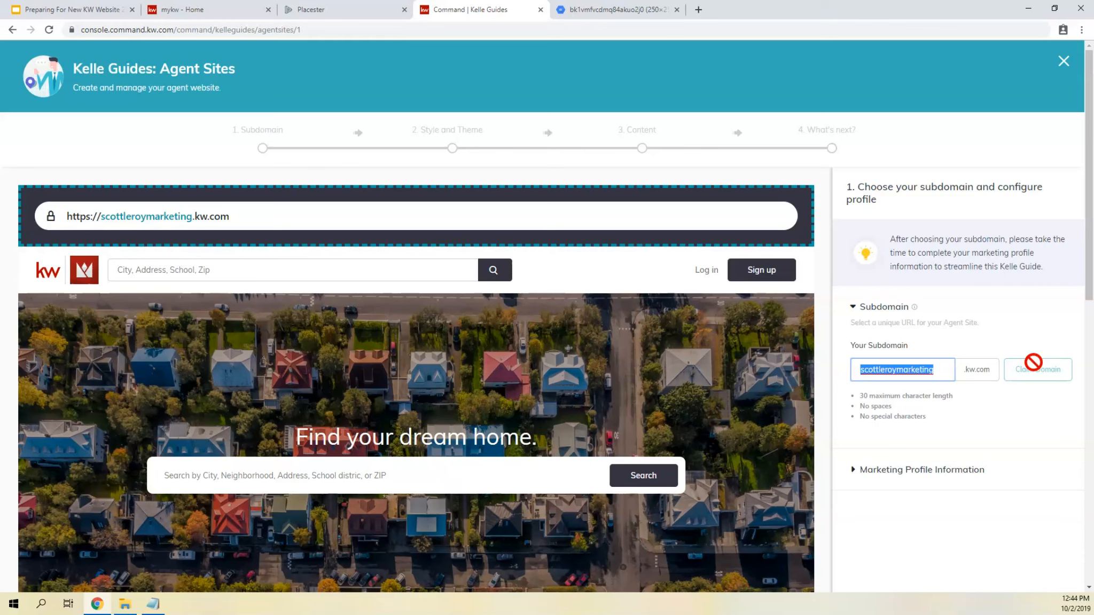
type("gary")
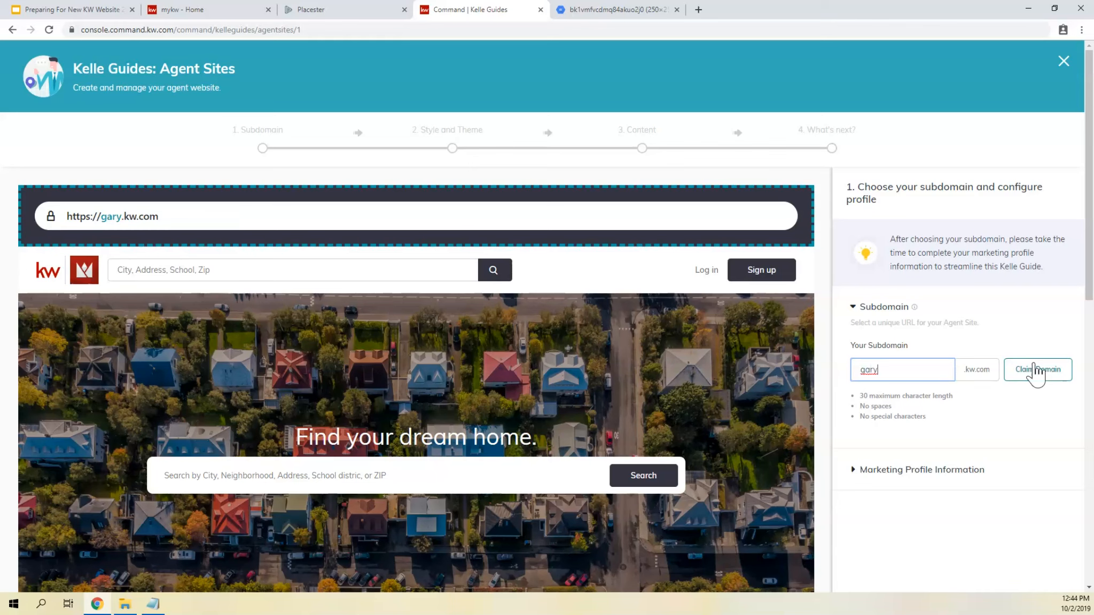
left_click(900, 368)
key("BackSpace")
key("BackSpace")
key("BackSpace")
key("BackSpace")
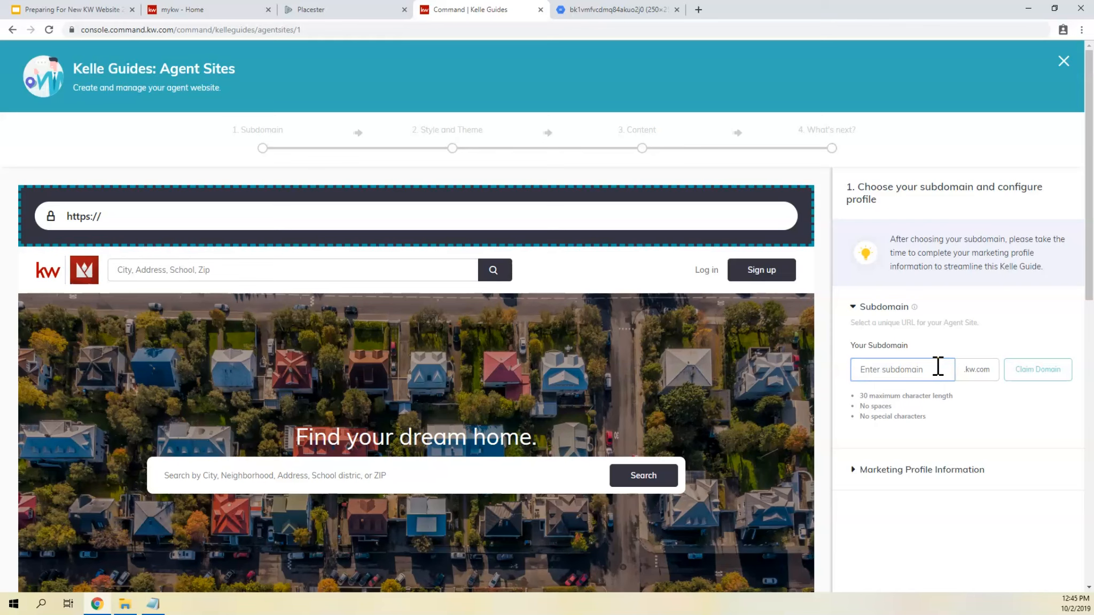
- Check the subdomain character rules and enter the business name as one lowercase word for the subdomain
left_click_drag(926, 416, 858, 416)
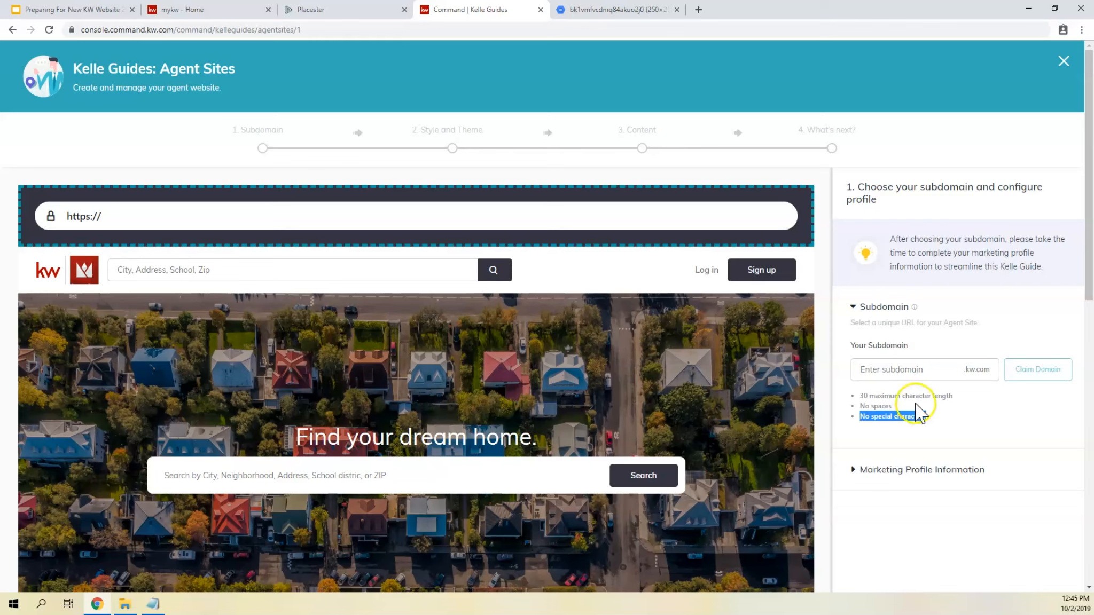
left_click(901, 369)
type("sctott")
key("BackSpace")
key("BackSpace")
key("BackSpace")
key("BackSpace")
type("ottlero")
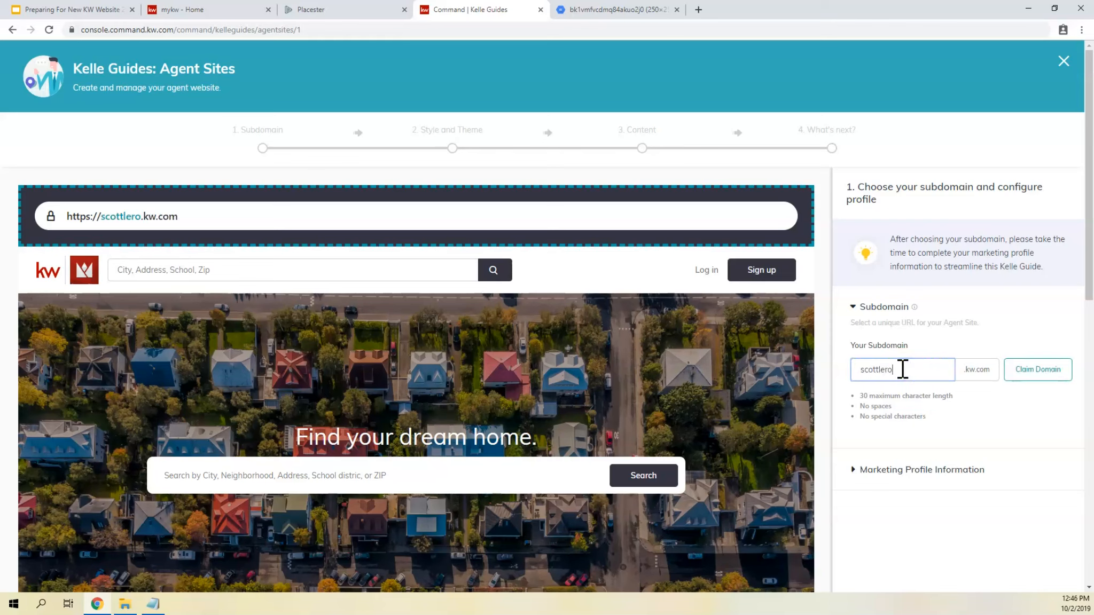
type("ymarketing")
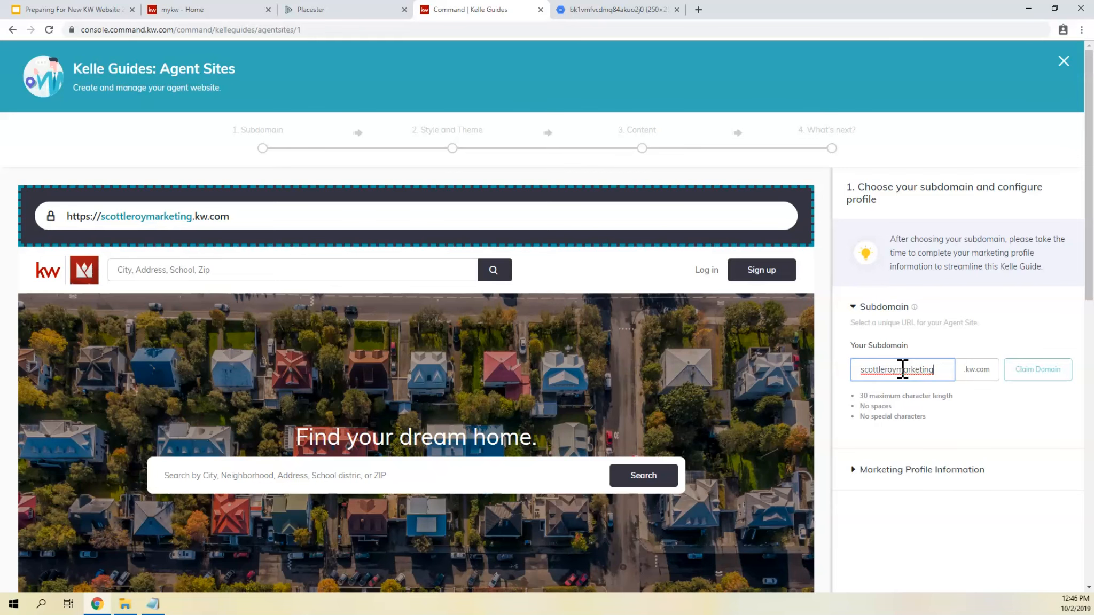
- Expand the Marketing Profile Information section and set the professional job title to REALTOR®
scroll(902, 369, "down", 3)
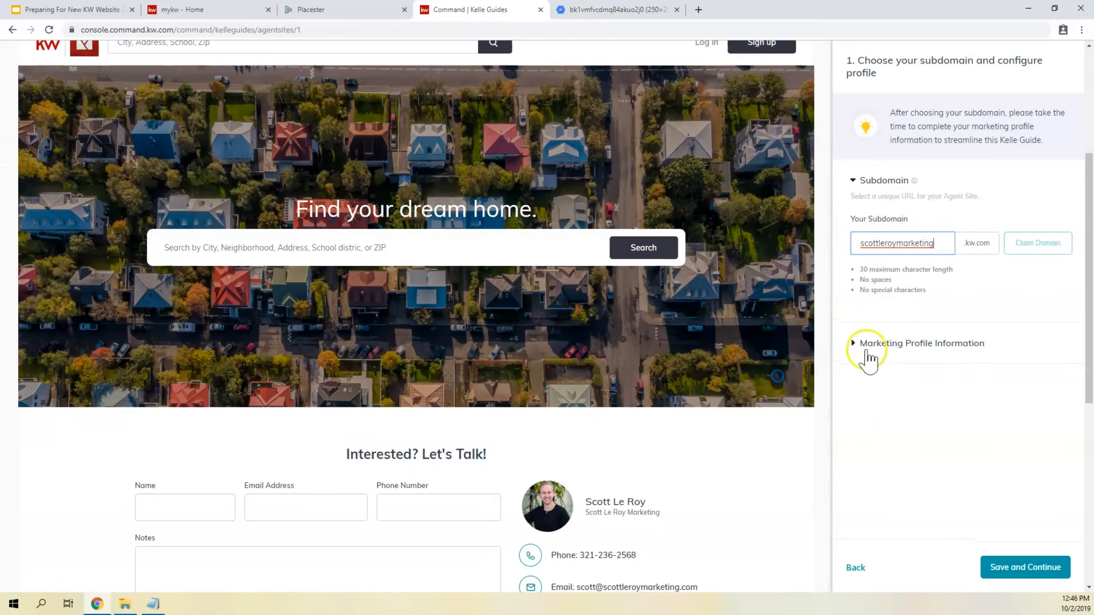
left_click(868, 356)
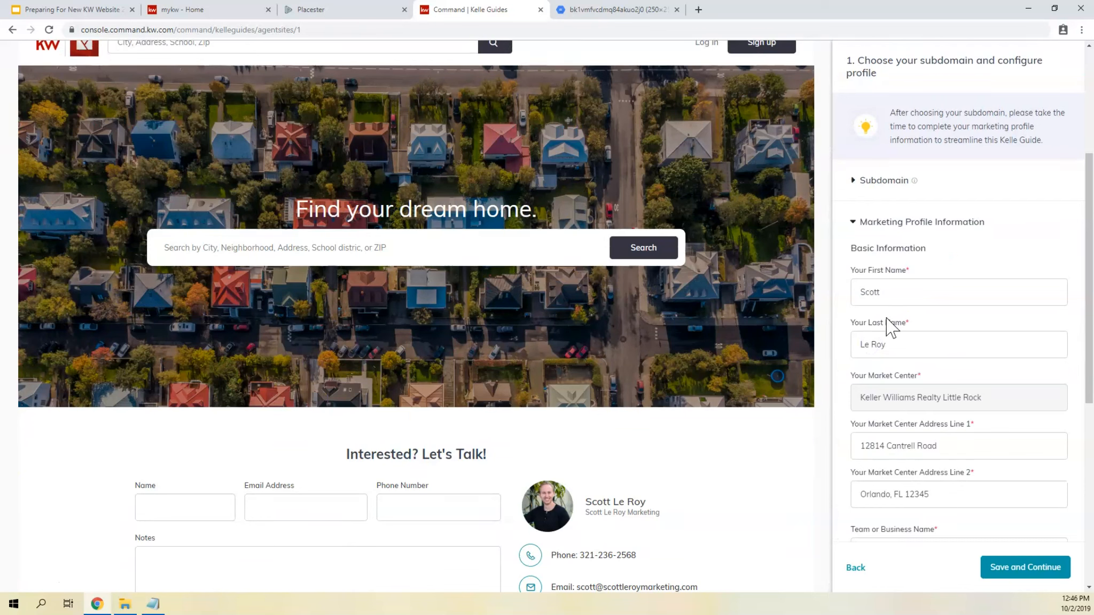
scroll(917, 262, "down", 3)
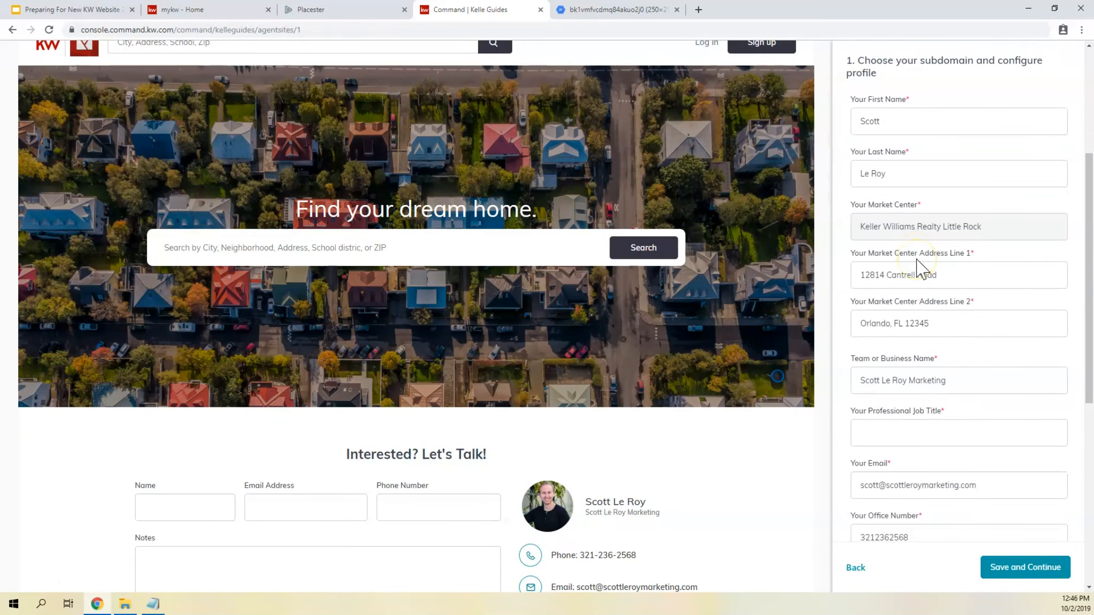
scroll(917, 267, "up", 2)
scroll(930, 177, "down", 3)
scroll(930, 177, "down", 1)
left_click(931, 259)
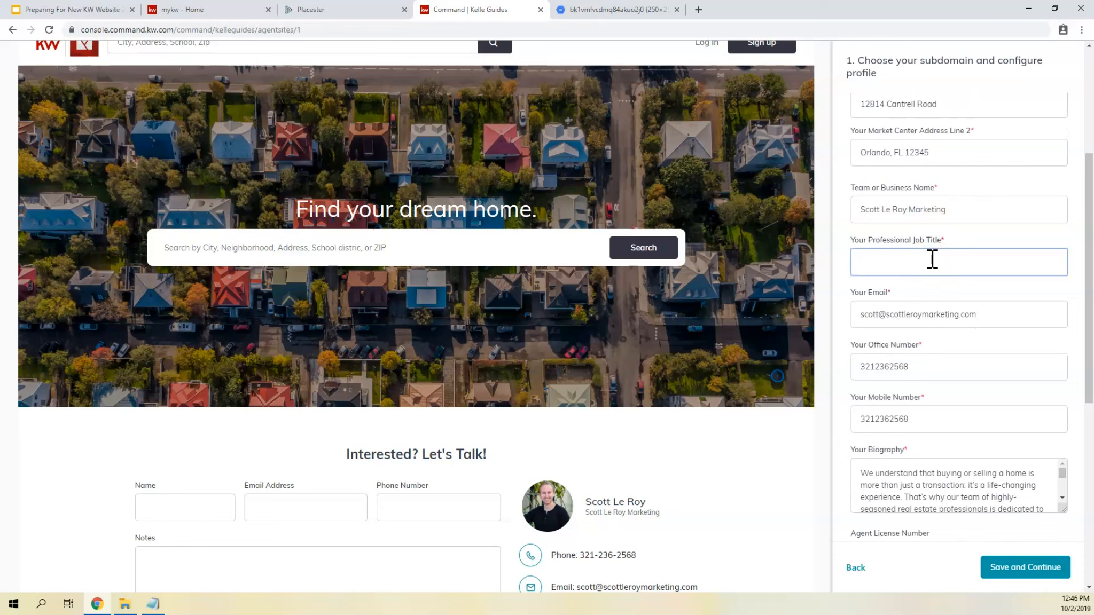
type("&REALTOR")
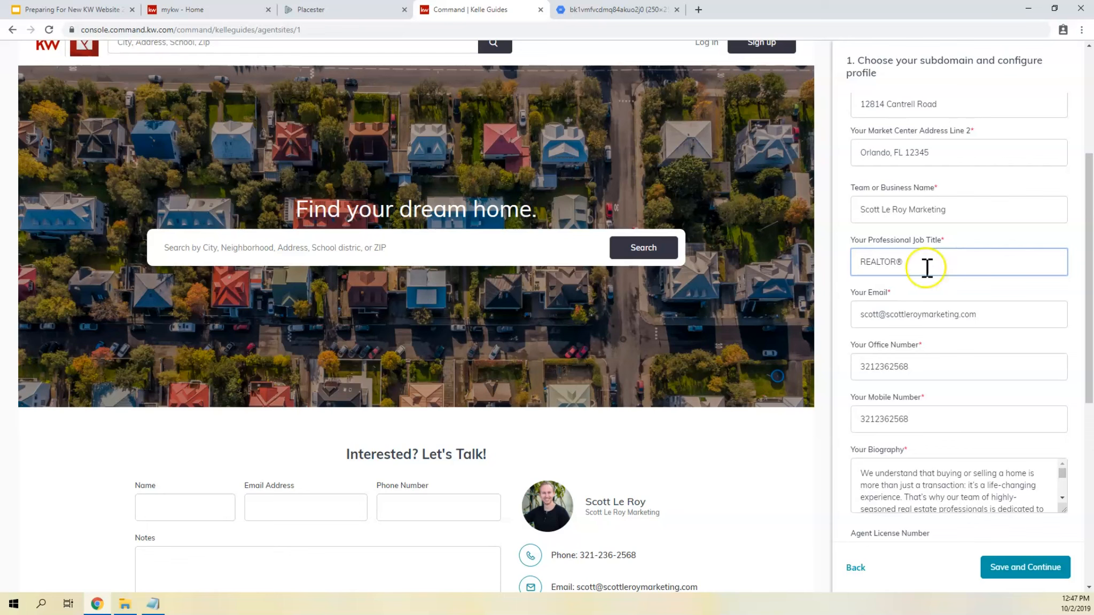
- Move the Texas Real Estate Commission text and its URL from the Compliance/Legal Footer into the Title of footer link 1
scroll(927, 267, "down", 6)
scroll(898, 202, "down", 2)
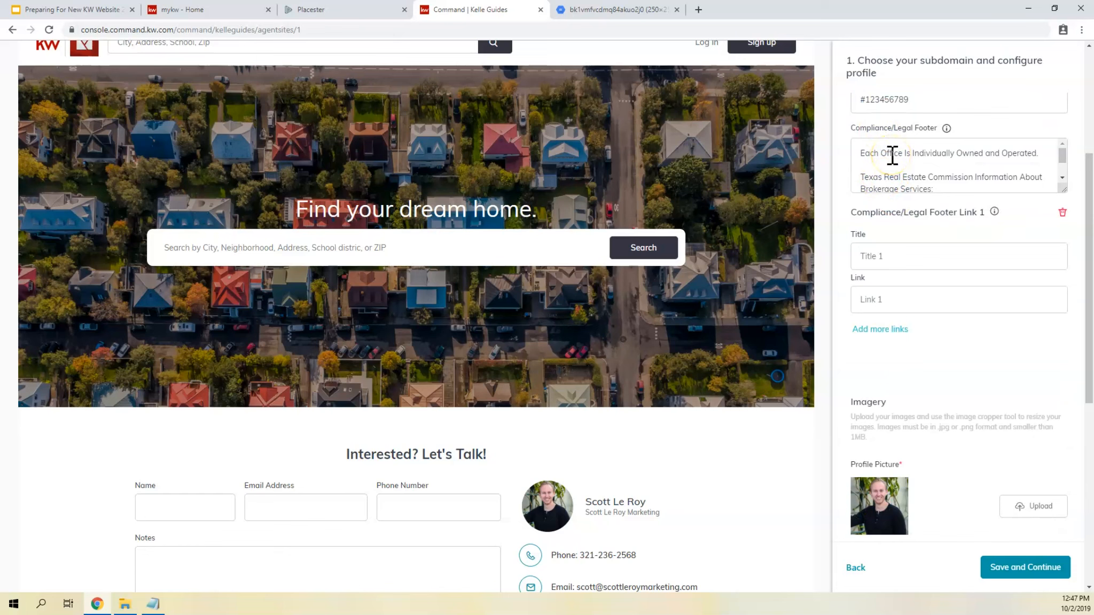
scroll(891, 156, "down", 2)
left_click(901, 153)
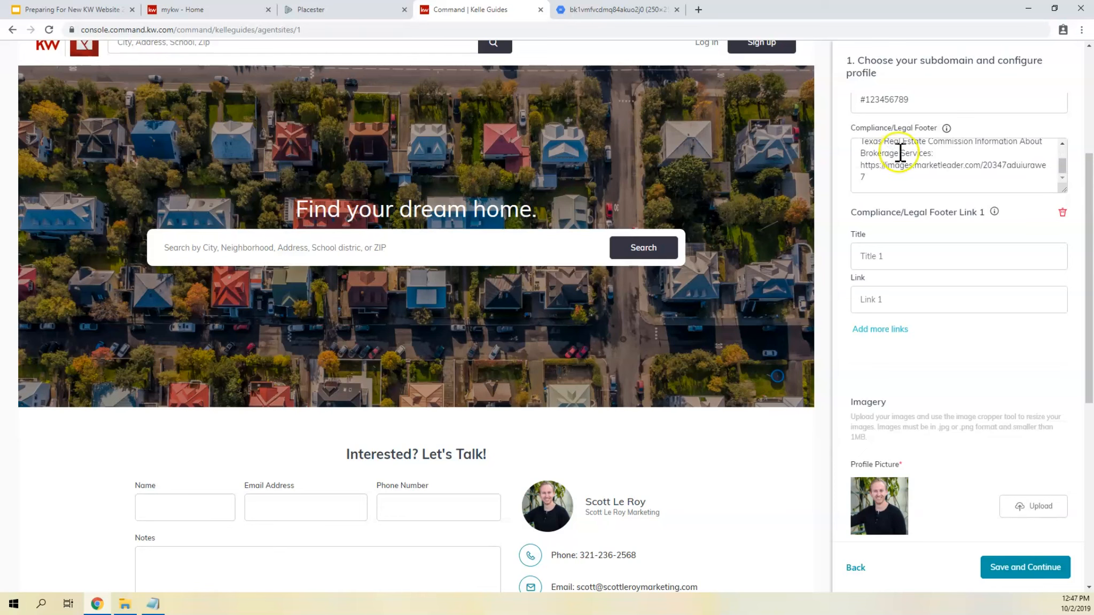
scroll(899, 153, "up", 1)
left_click_drag(864, 126, 947, 120)
left_click(962, 127)
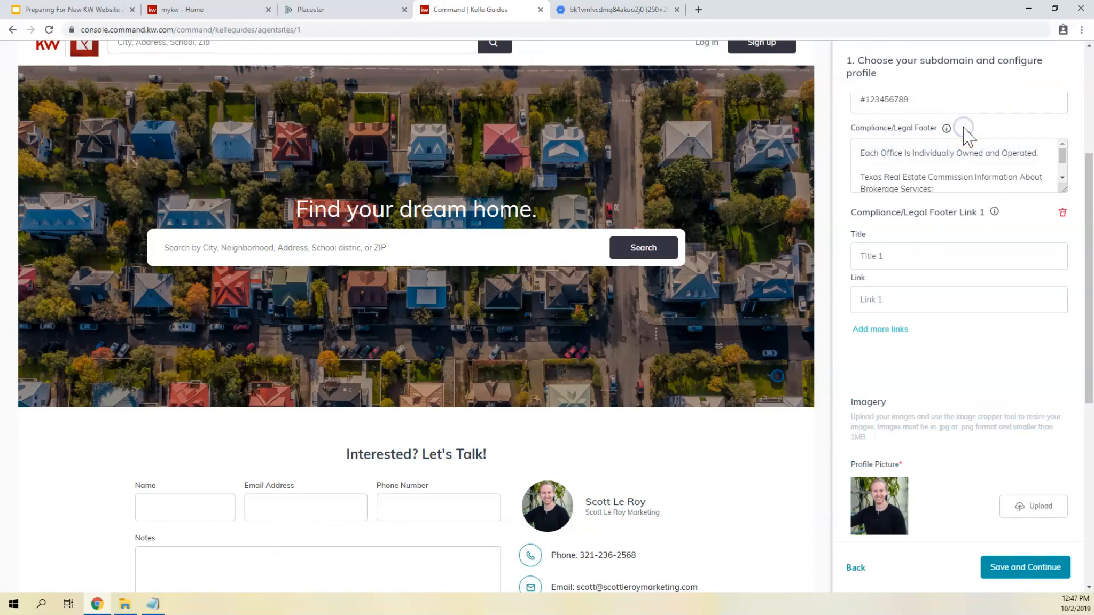
left_click(902, 255)
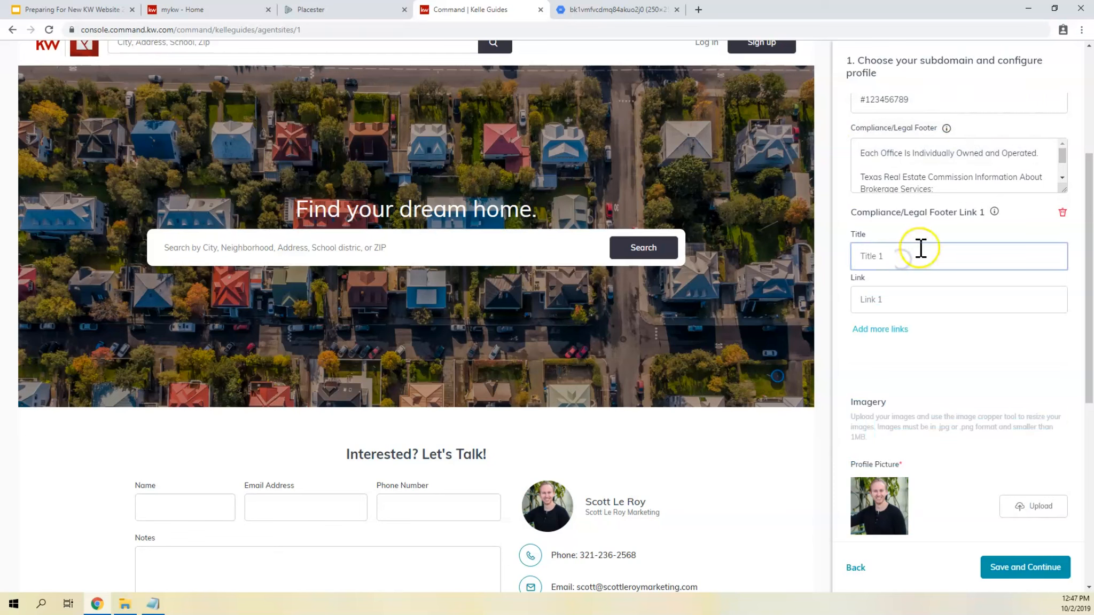
left_click_drag(859, 176, 1013, 187)
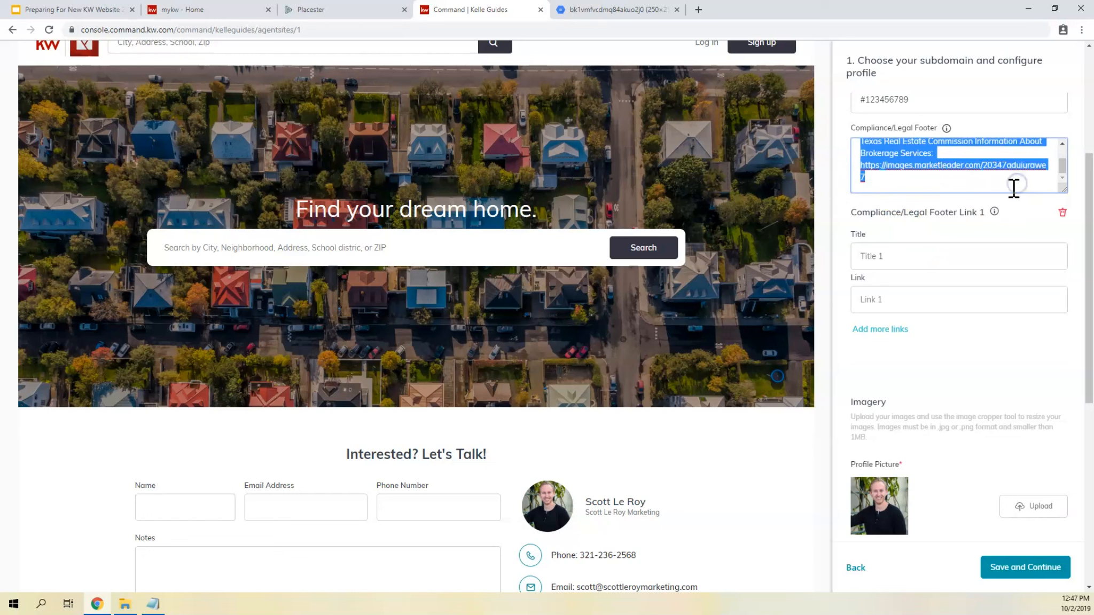
key("ctrl+x")
left_click(916, 253)
key("ctrl+v")
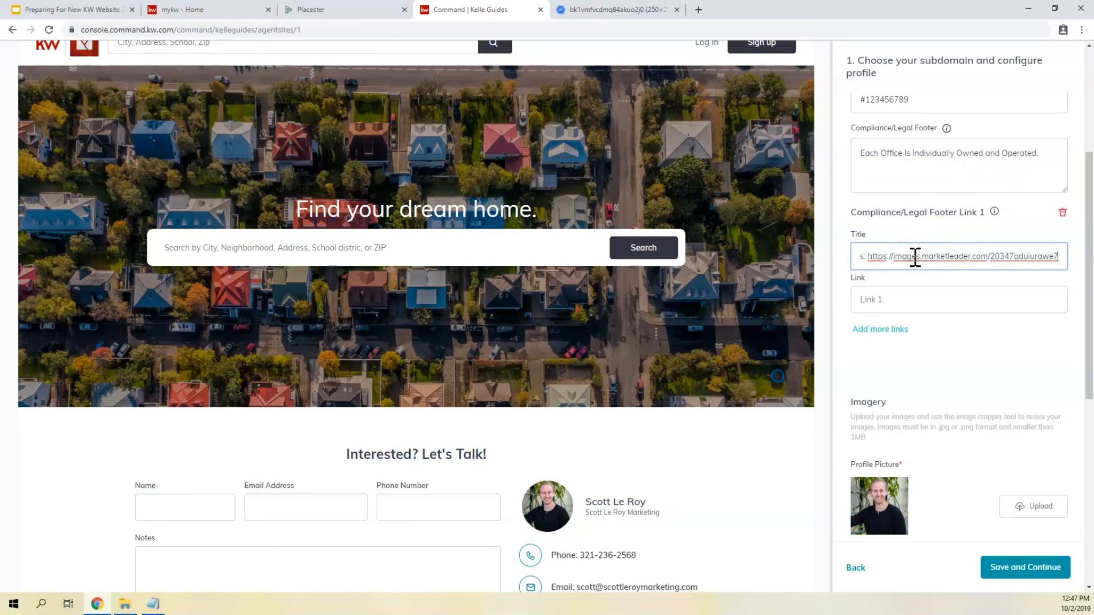
- Add a second Compliance/Legal Footer link entry below the first one
left_click(894, 305)
left_click(884, 329)
left_click(886, 453)
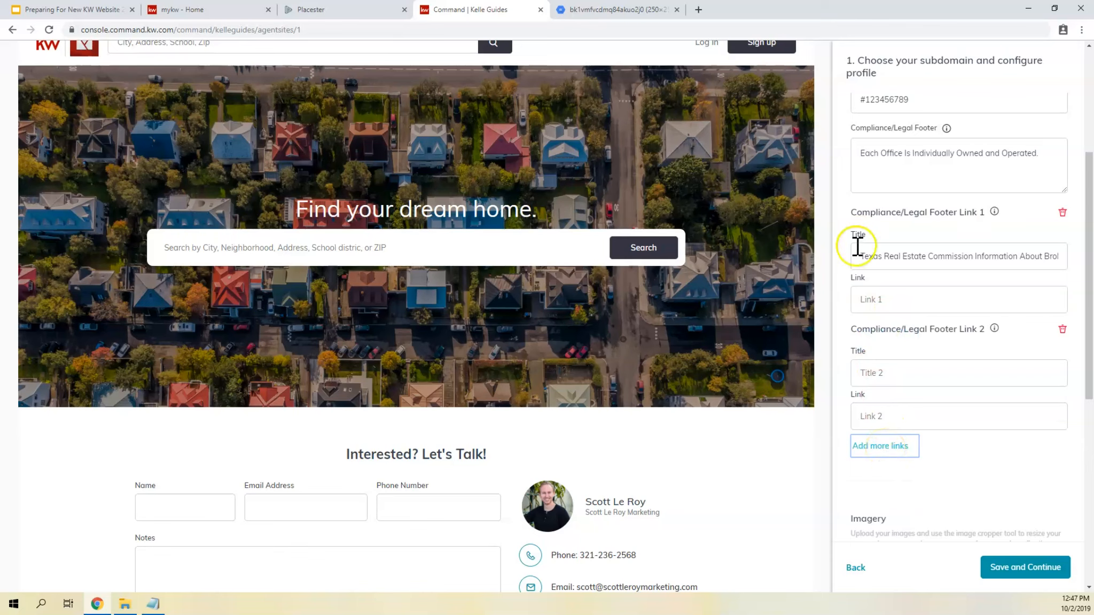
- Move the marketleader.com URL from the Title of Compliance/Legal Footer Link 1 into its Link field
left_click(872, 252)
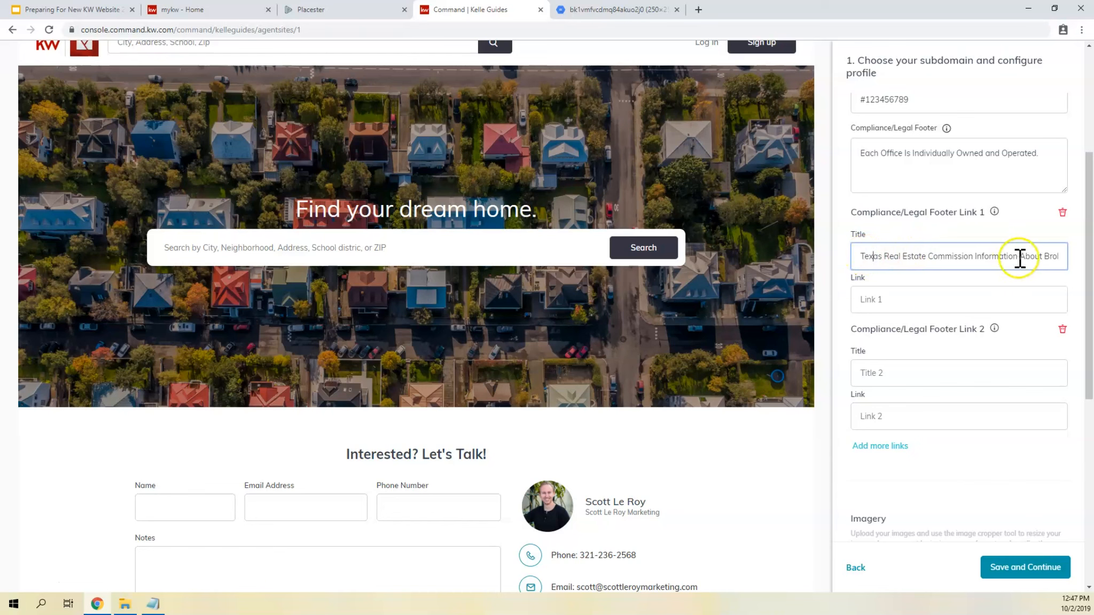
left_click(1027, 256)
key("Right")
key("Right")
key("Right")
key("Right")
key("Right")
key("Right")
key("Right")
key("Right")
key("Right")
key("Right")
key("Right")
key("Right")
key("Right")
key("Right")
key("Right")
key("Right")
key("Right")
key("Right")
key("Right")
key("Right")
key("Right")
key("Right")
key("Right")
key("Right")
key("Right")
key("Right")
key("Right")
key("Right")
key("Right")
key("Right")
key("Right")
key("Right")
key("Right")
key("Right")
key("Right")
key("Right")
key("Right")
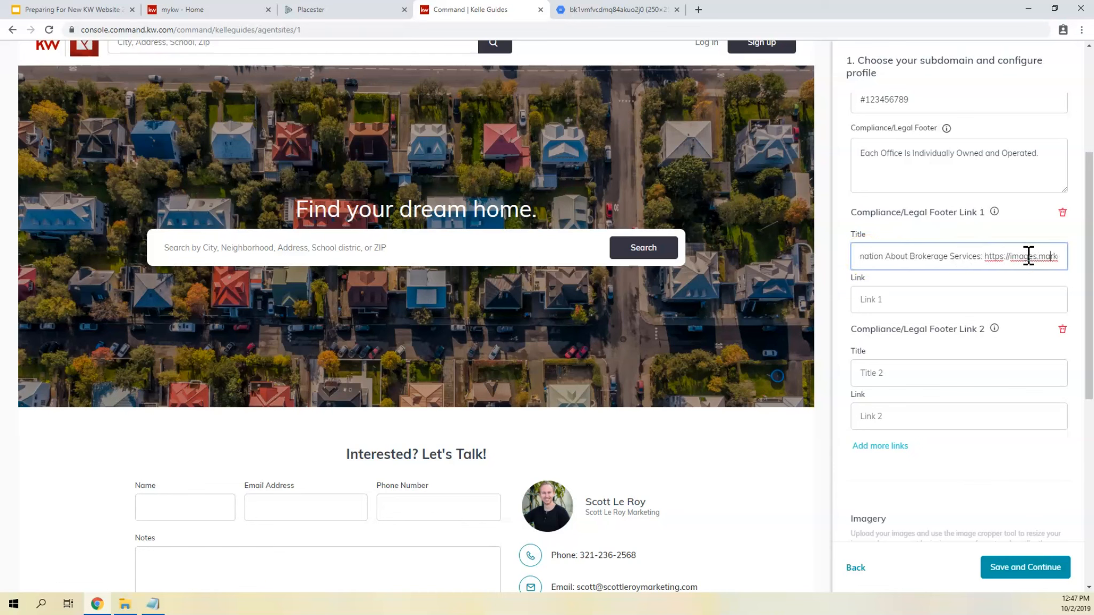
key("shift+Right")
key("shift+Right")
key("shift+Right")
key("shift+Right")
key("shift+Right")
key("shift+Right")
key("shift+Right")
key("shift+Right")
key("shift+Right")
key("shift+Right")
key("shift+Right")
key("shift+Right")
key("shift+Right")
key("shift+Right")
key("shift+Right")
key("shift+Right")
key("shift+Right")
key("shift+Right")
key("shift+Right")
key("shift+Right")
key("shift+Right")
key("shift+Right")
key("shift+Right")
key("shift+Right")
key("shift+Right")
key("shift+Right")
key("shift+Right")
key("shift+Right")
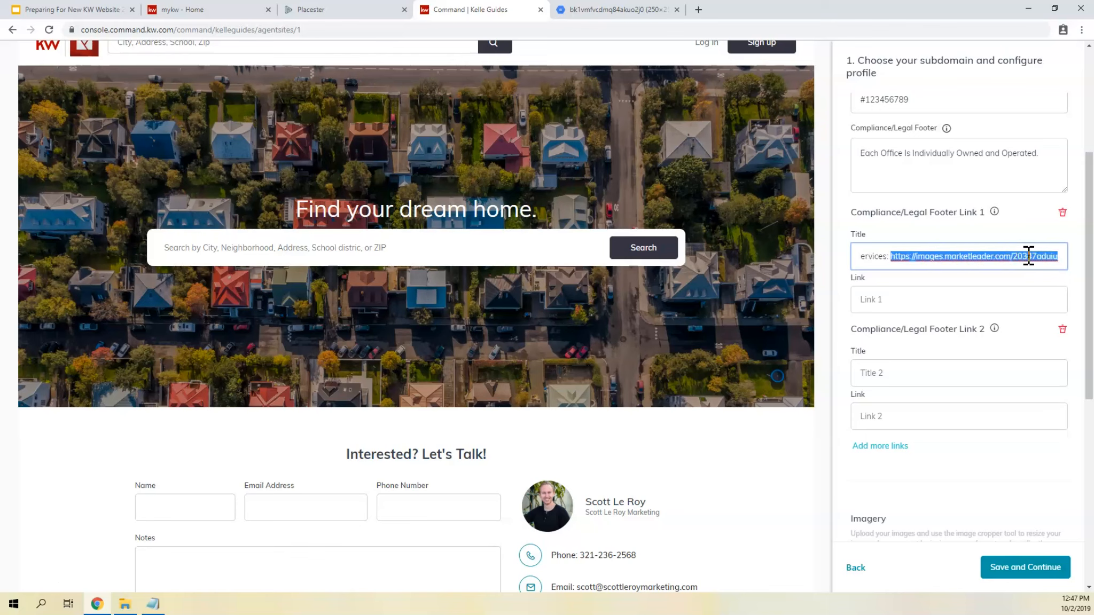
key("Right")
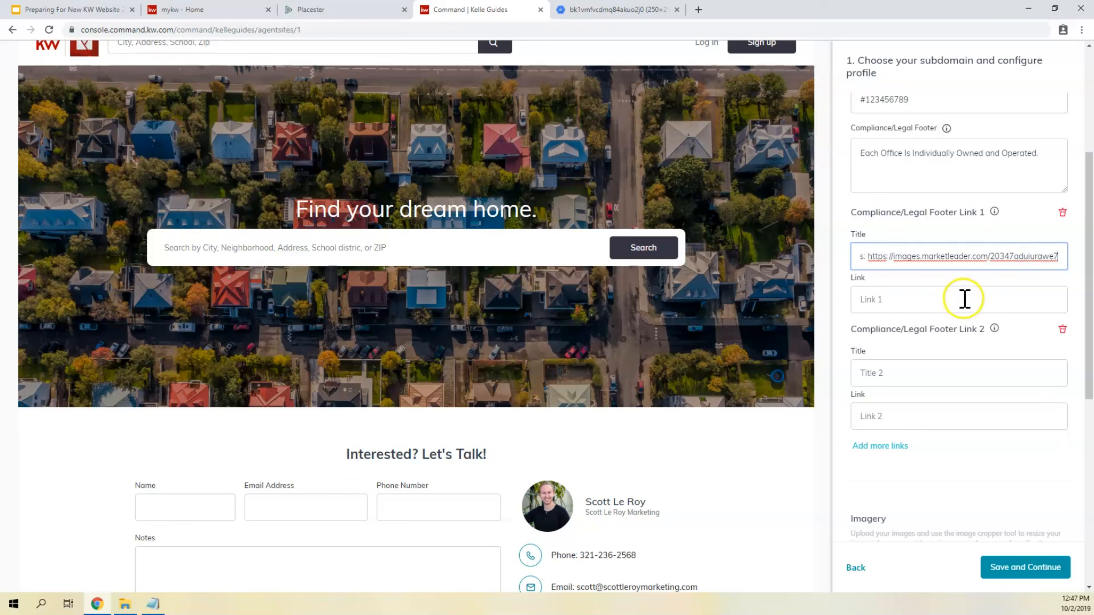
left_click(869, 256, "shift")
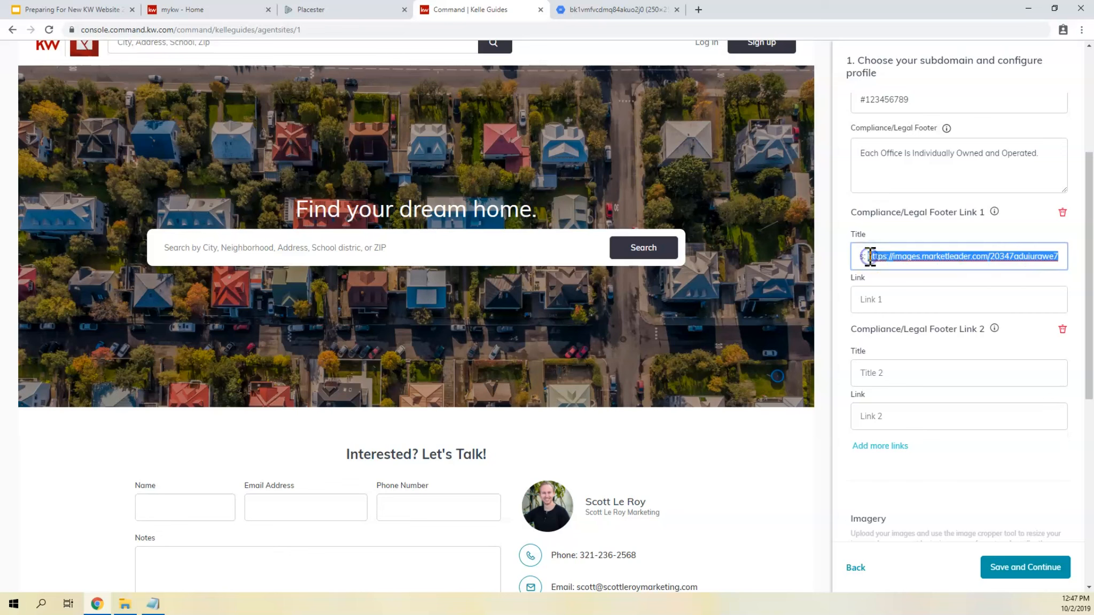
key("BackSpace")
left_click(886, 298)
key("ctrl+v")
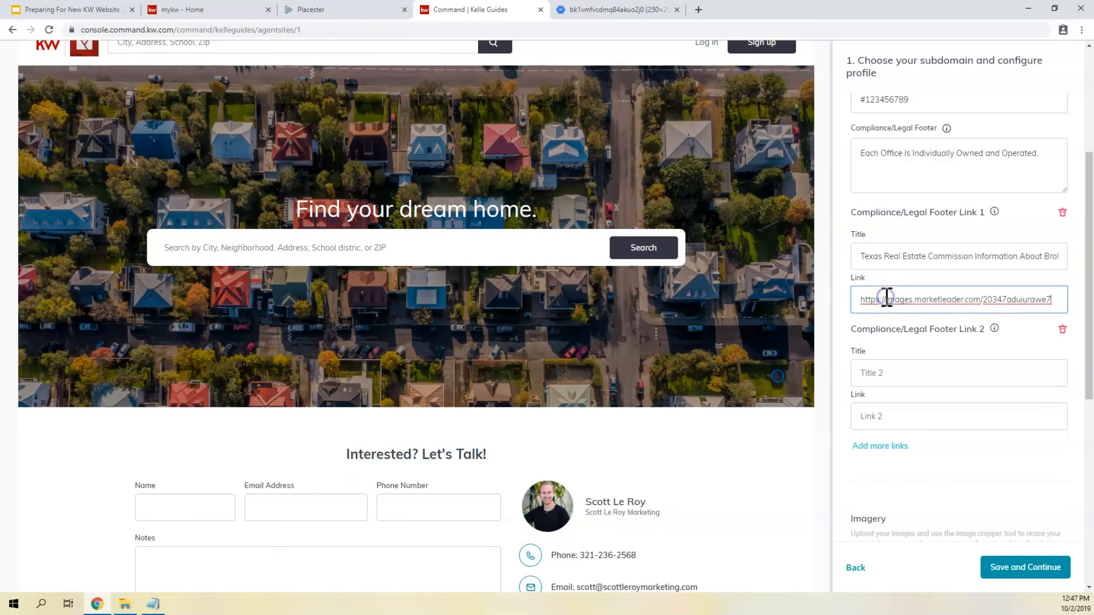
- Delete the empty Compliance/Legal Footer Link 2 entry
left_click(906, 376)
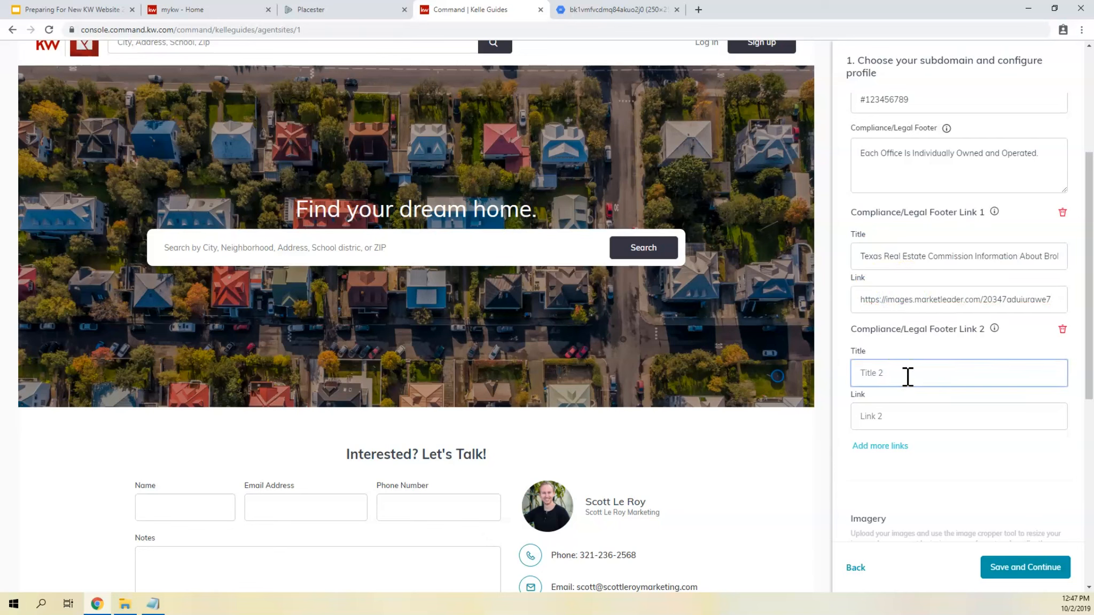
scroll(950, 346, "down", 2)
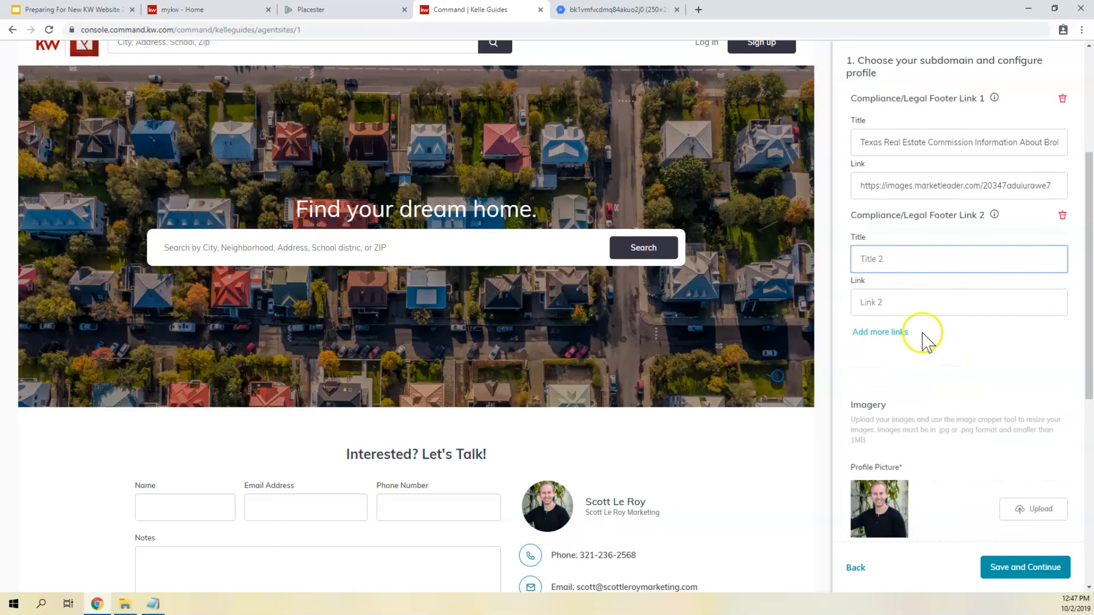
left_click(1062, 216)
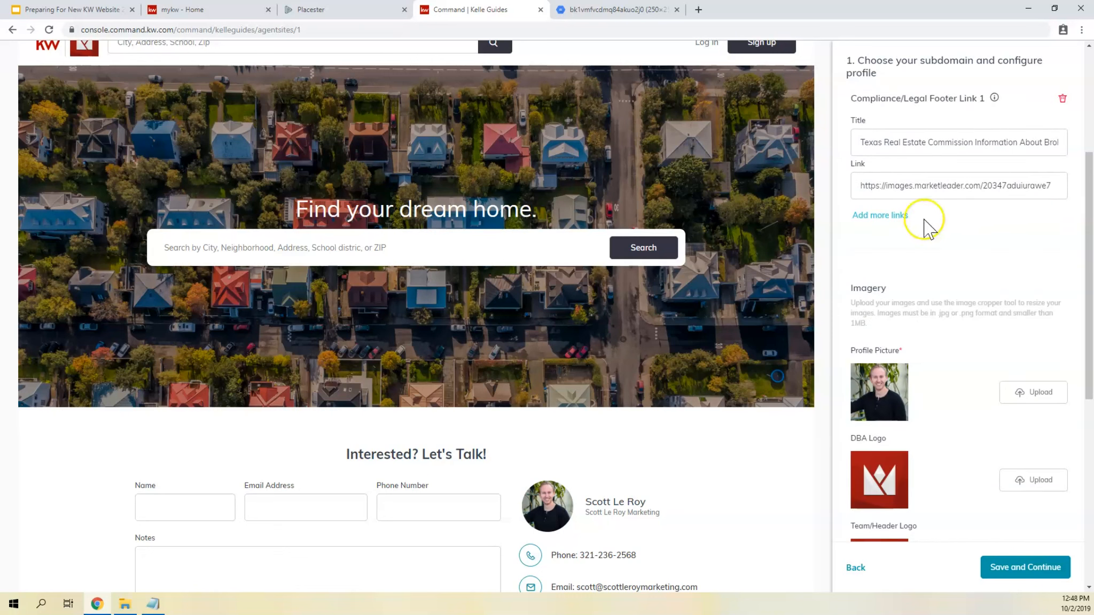
- Review the profile picture, logos and social media URLs, and save the profile to continue to Style and Theme
scroll(924, 224, "down", 3)
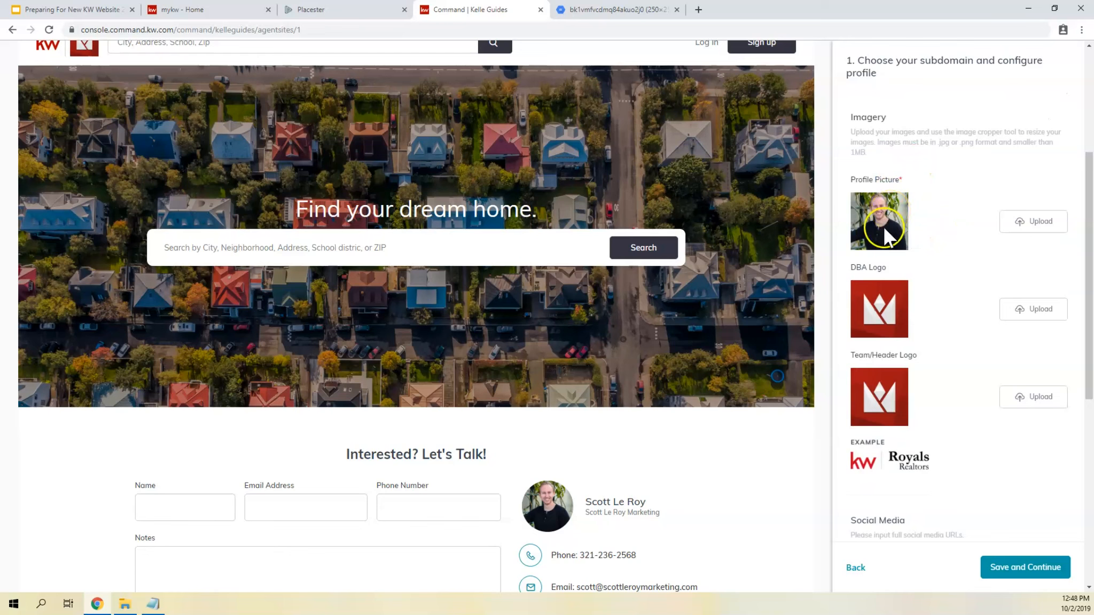
left_click(886, 305)
left_click(875, 389)
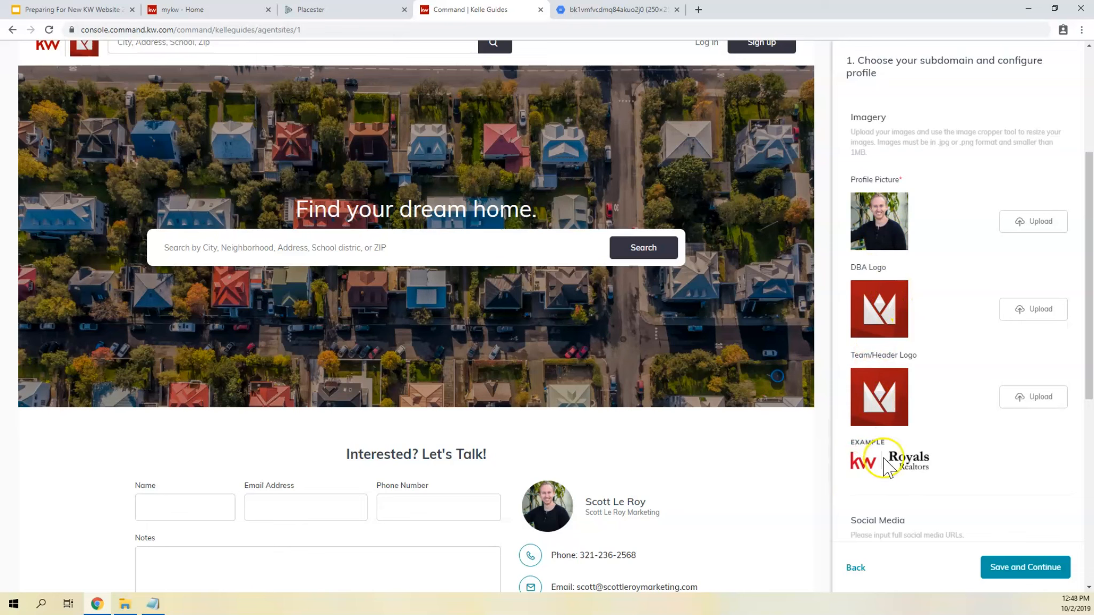
scroll(889, 427, "down", 3)
scroll(886, 411, "down", 4)
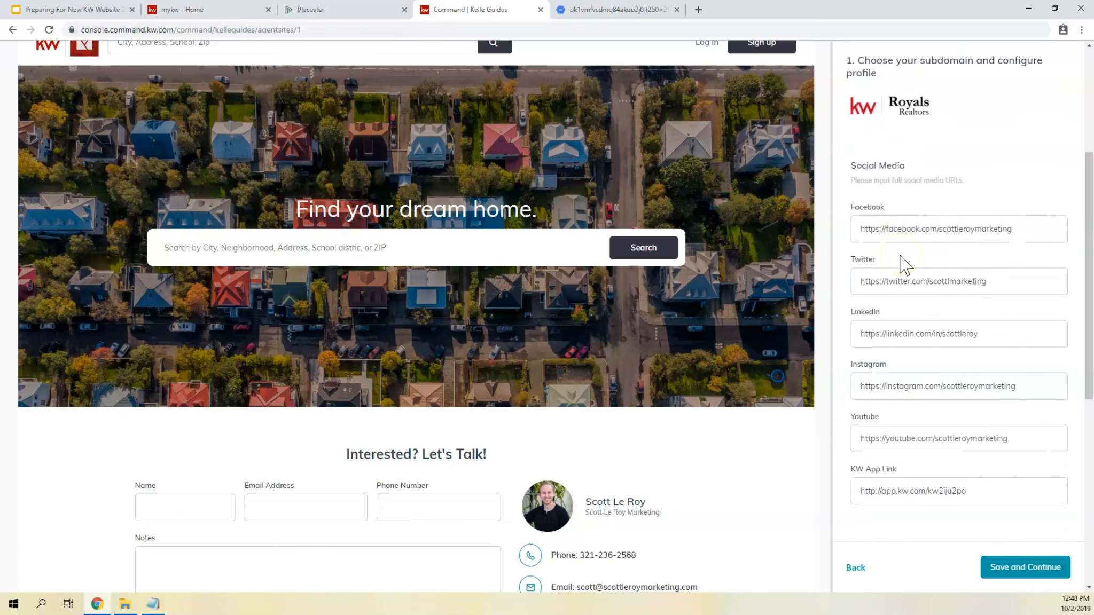
scroll(901, 264, "up", 10)
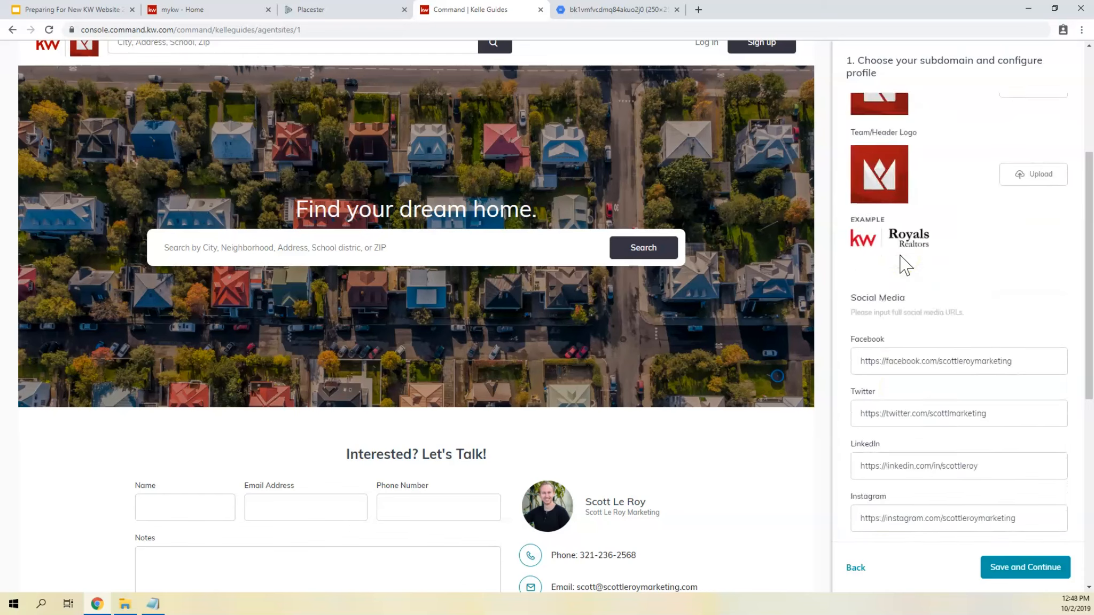
scroll(901, 255, "down", 12)
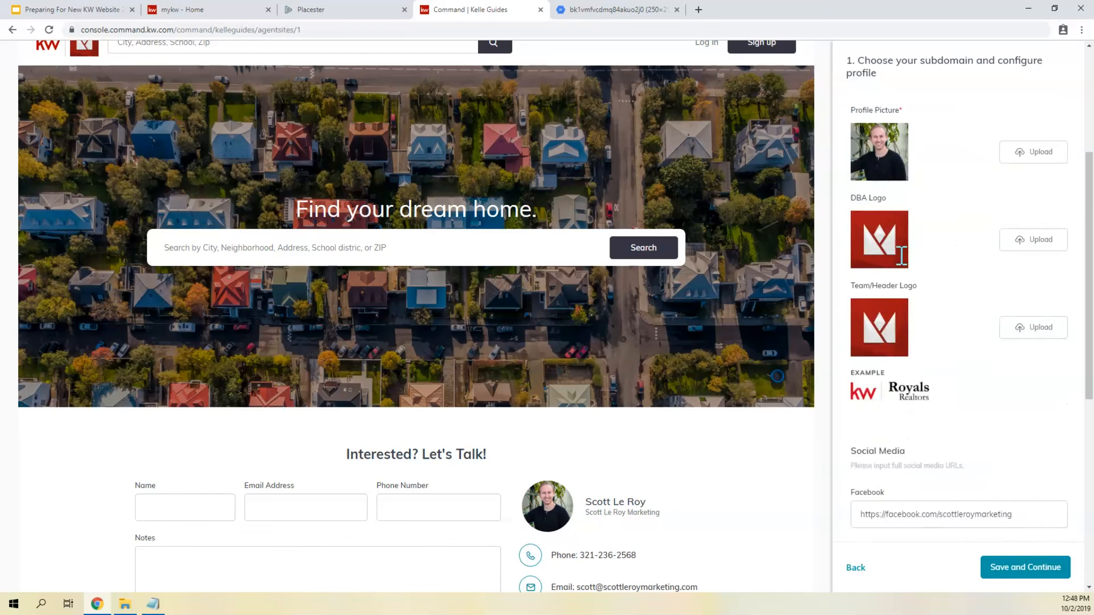
scroll(901, 254, "up", 11)
scroll(929, 227, "down", 6)
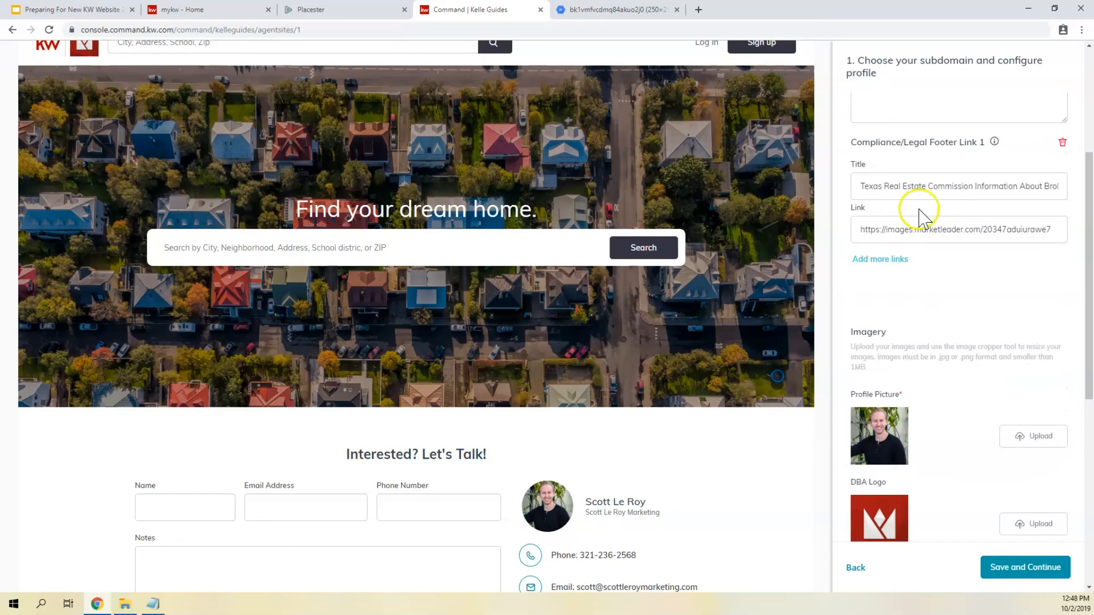
scroll(923, 350, "down", 7)
left_click(1012, 567)
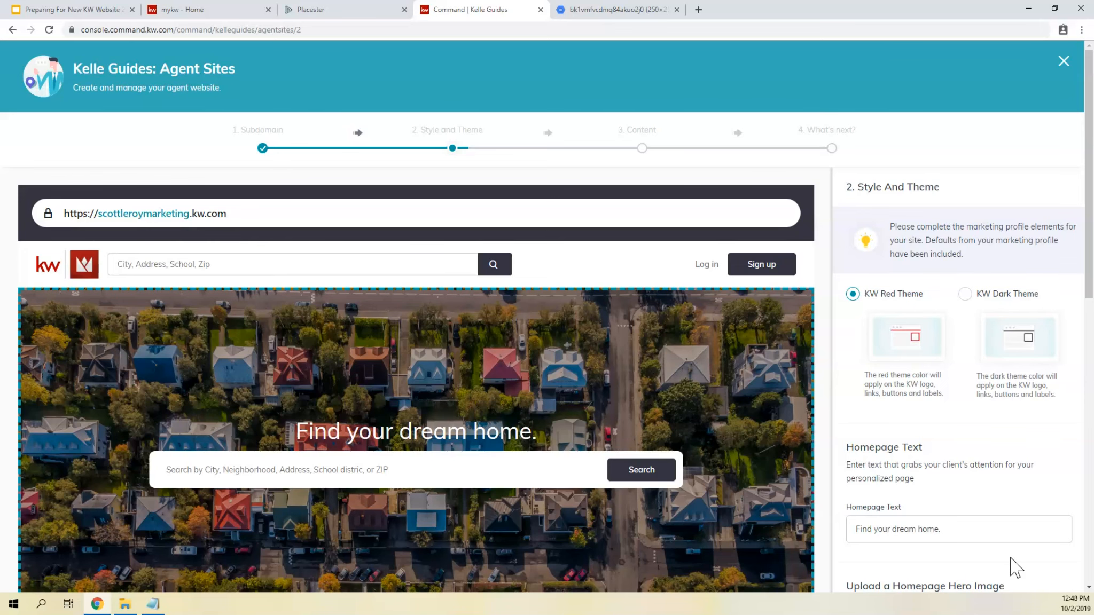
- Look over the homepage hero images, and go back to the subdomain stage to review the Marketing Profile Information and its imagery
scroll(961, 470, "down", 10)
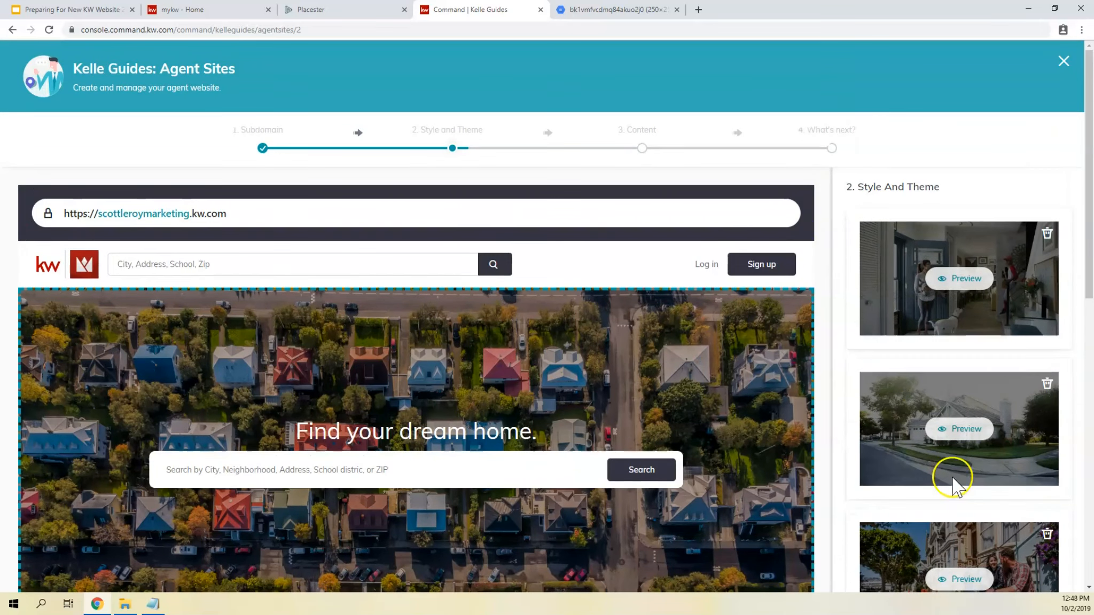
scroll(972, 303, "down", 5)
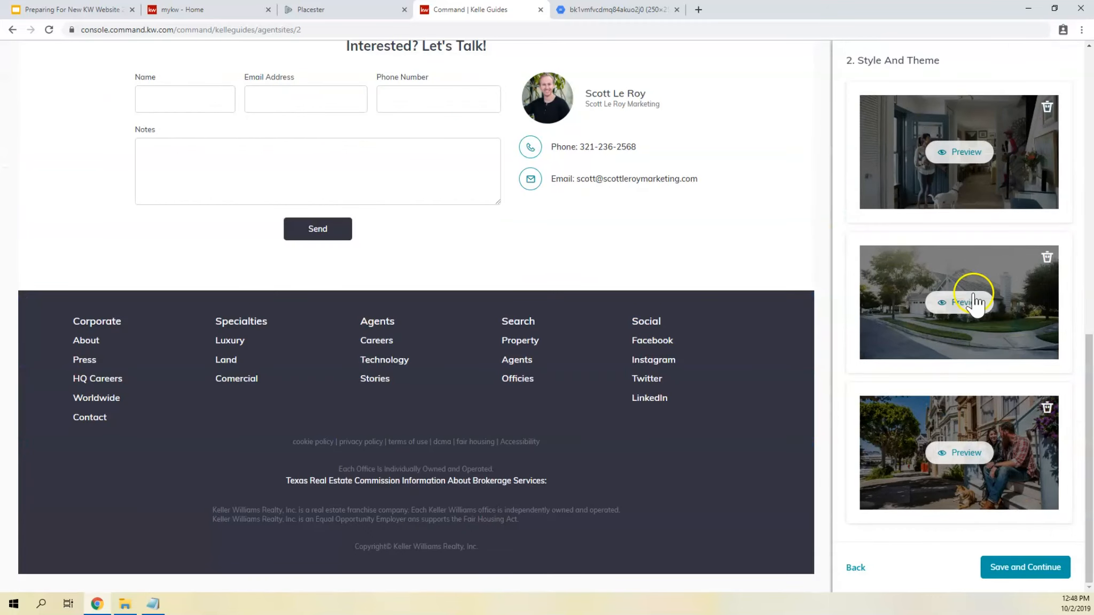
left_click(855, 567)
scroll(895, 321, "down", 5)
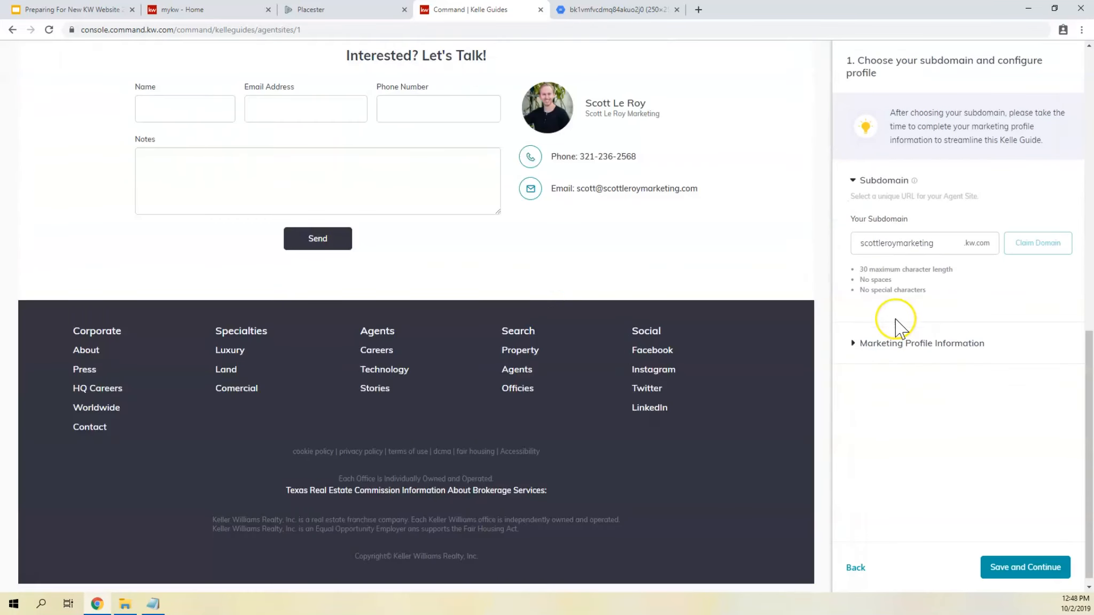
scroll(899, 326, "up", 5)
left_click(886, 344)
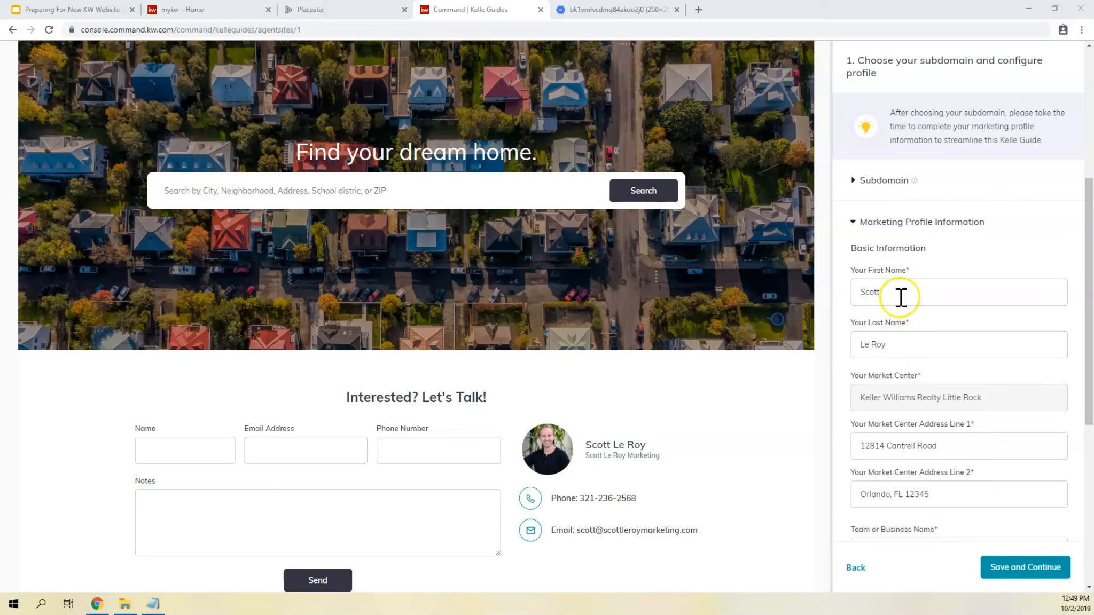
scroll(935, 325, "down", 10)
scroll(936, 324, "up", 8)
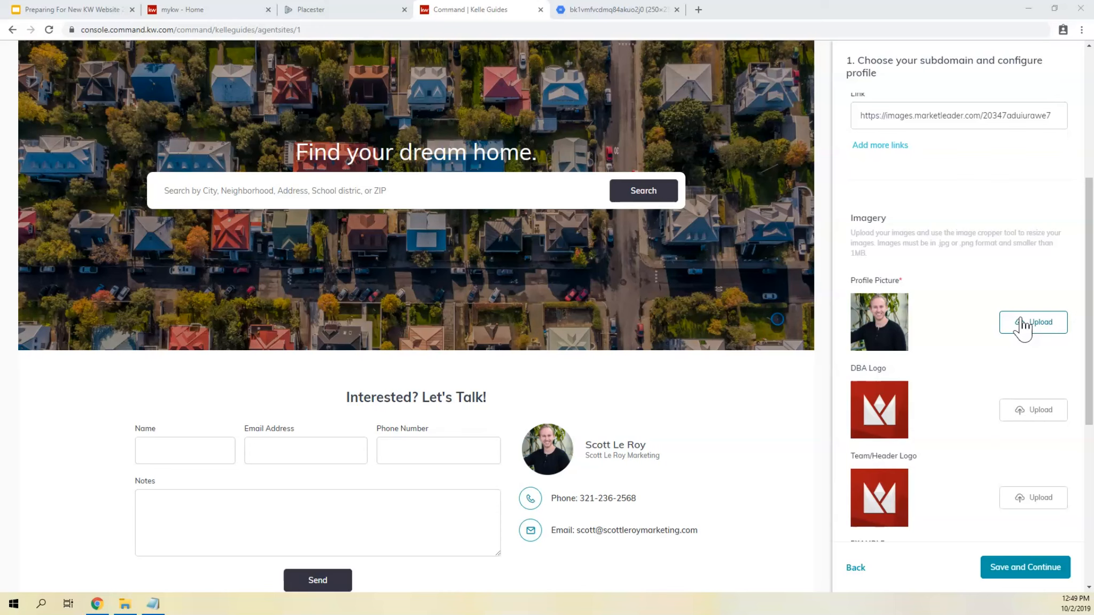
- Save the profile, continue to Style and Theme, and look through the site preview from header to contact form
left_click(1050, 567)
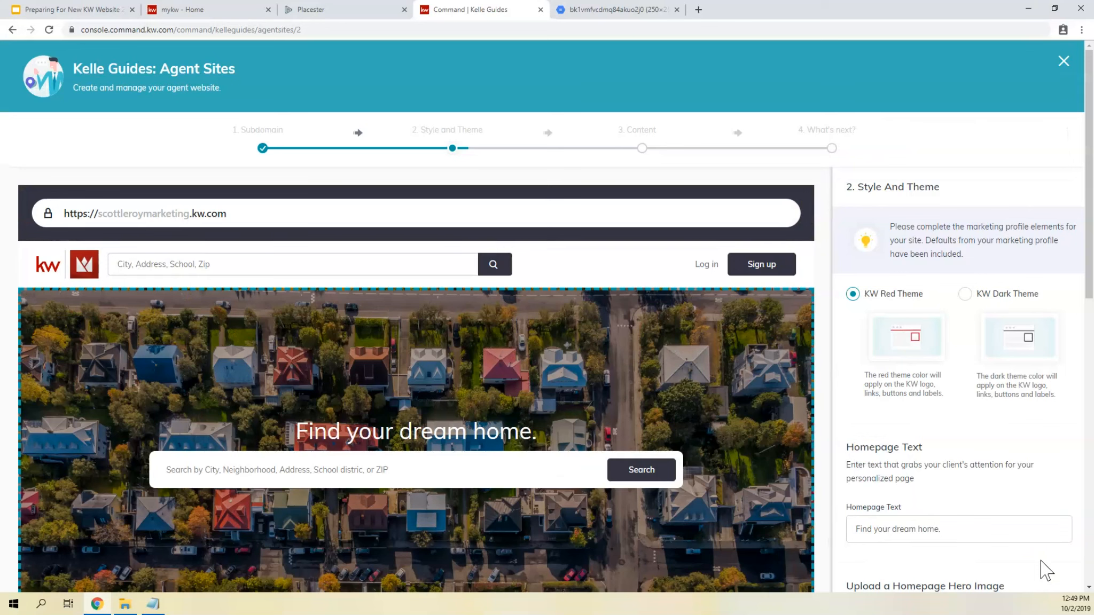
scroll(927, 275, "down", 2)
scroll(927, 274, "up", 2)
scroll(679, 354, "down", 6)
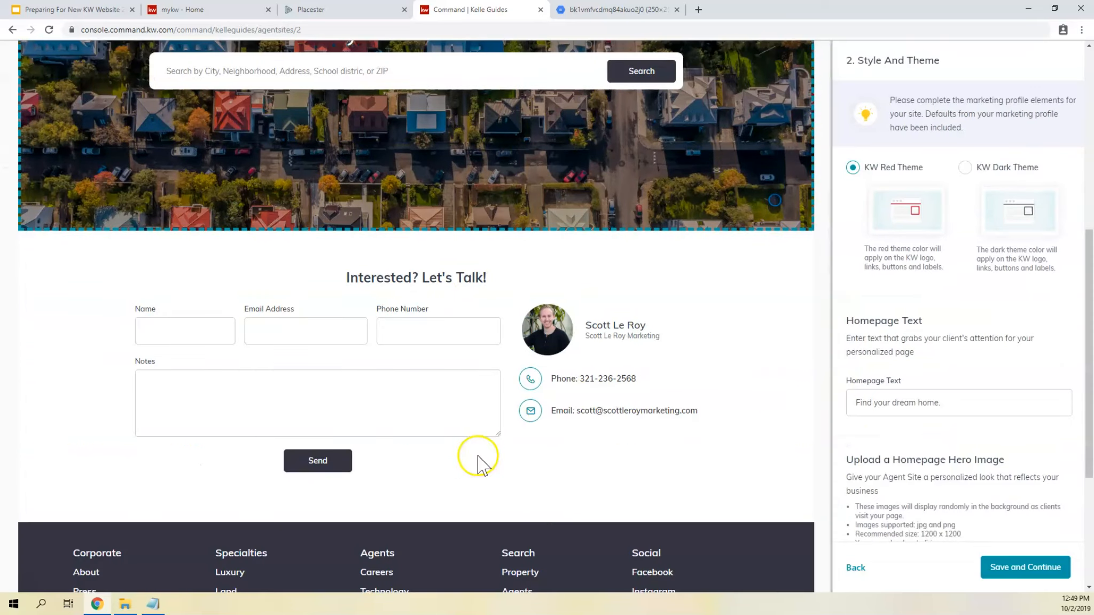
scroll(600, 299, "up", 5)
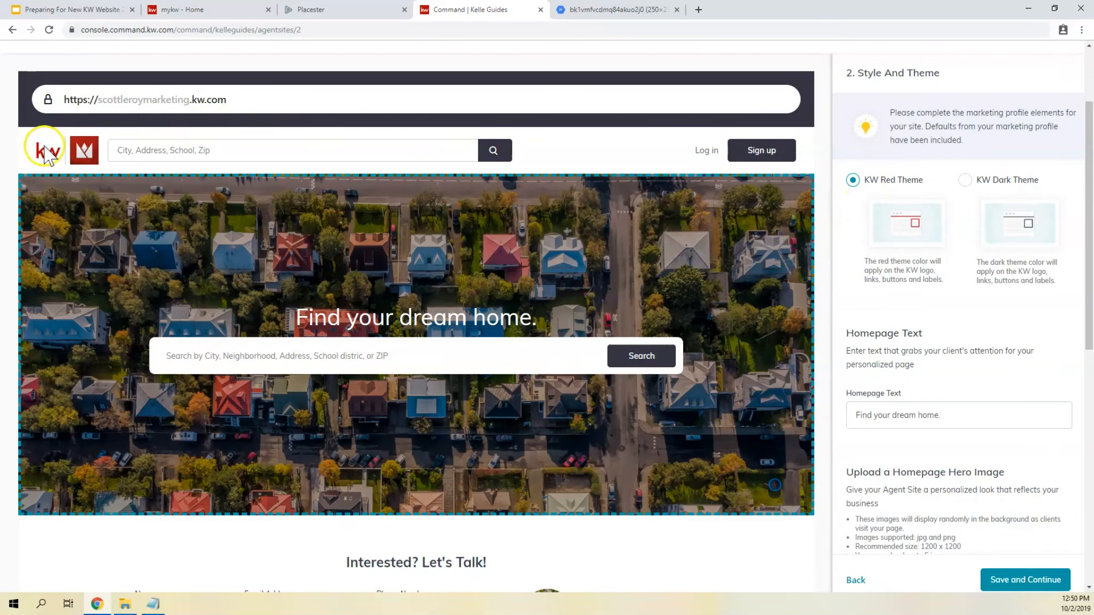
- Try the KW Dark Theme, check which elements its color applies to, and switch back to the KW Red Theme
left_click(964, 181)
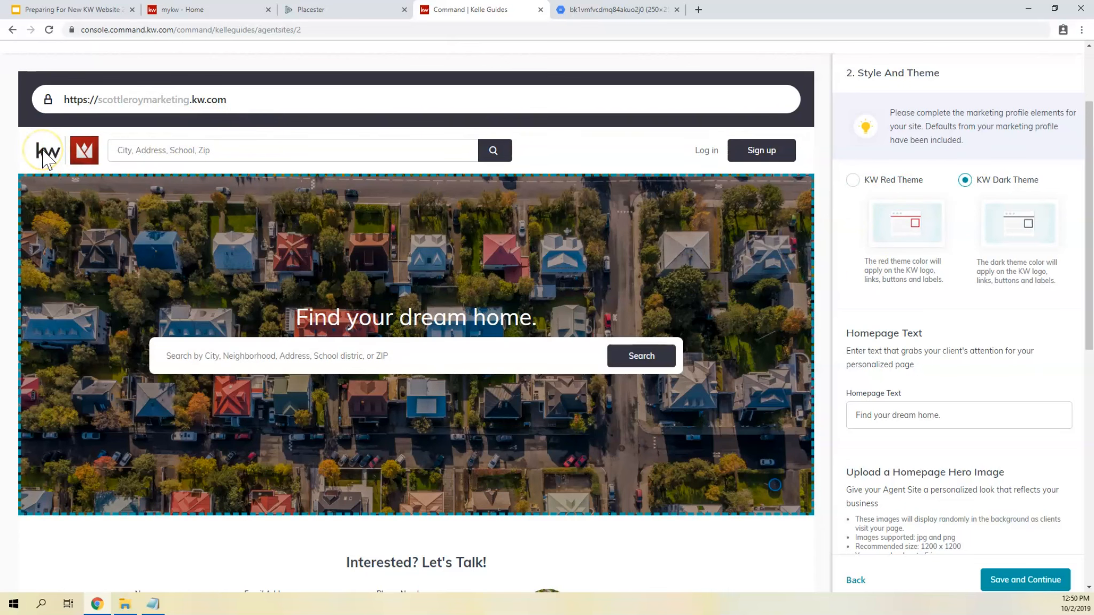
left_click_drag(990, 281, 1013, 287)
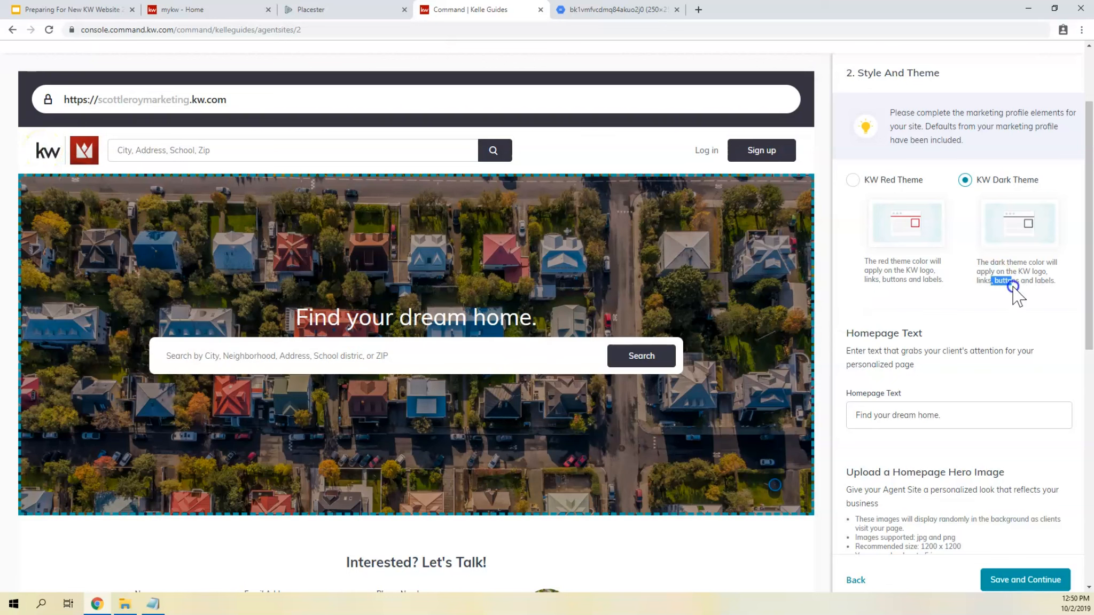
left_click(1015, 282)
left_click(853, 179)
- Replace the Homepage Text with "Your Home Search Starts Here!"
scroll(906, 224, "down", 3)
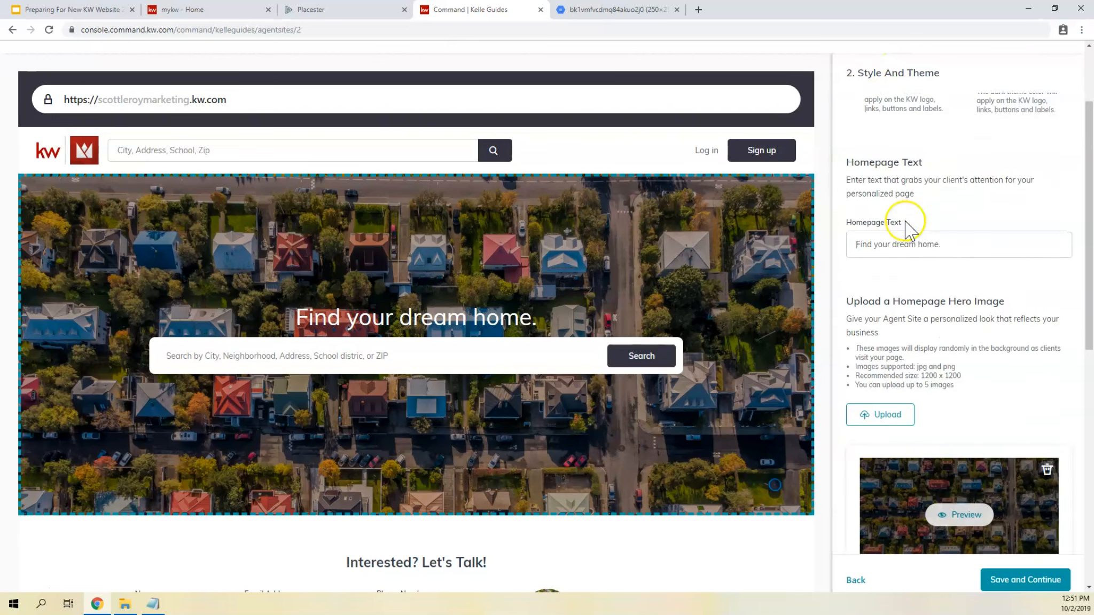
left_click_drag(298, 319, 549, 323)
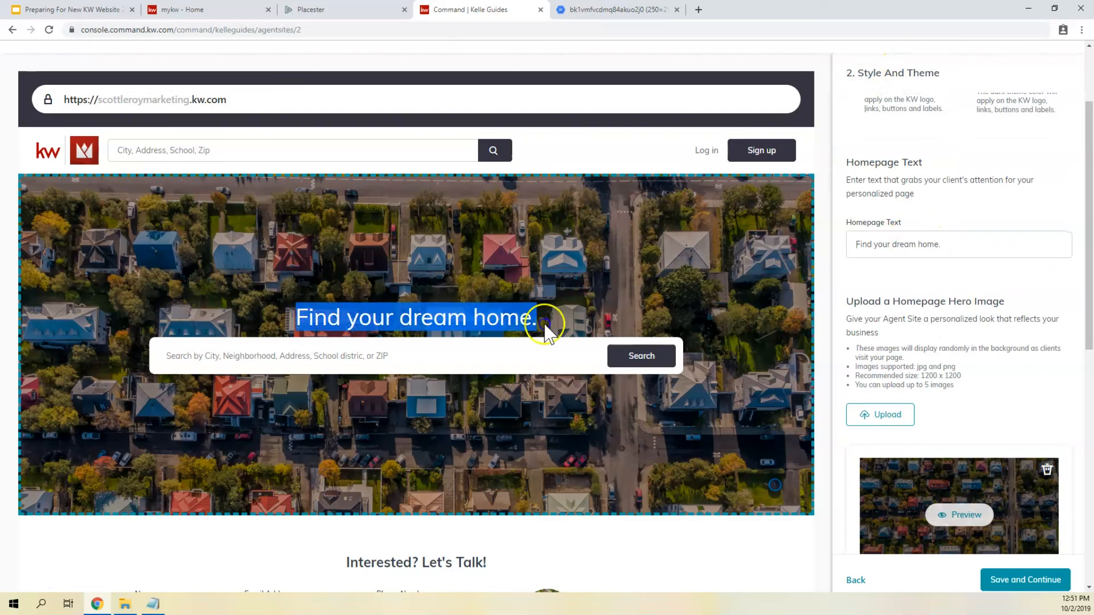
triple_click(964, 244)
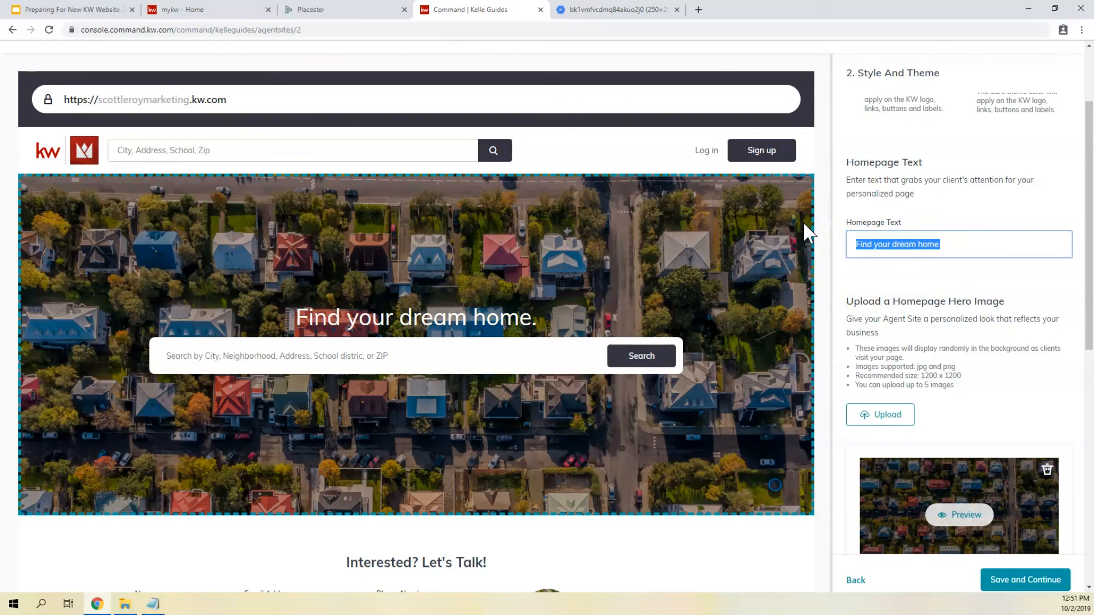
type("Your Home Search Starts Here!")
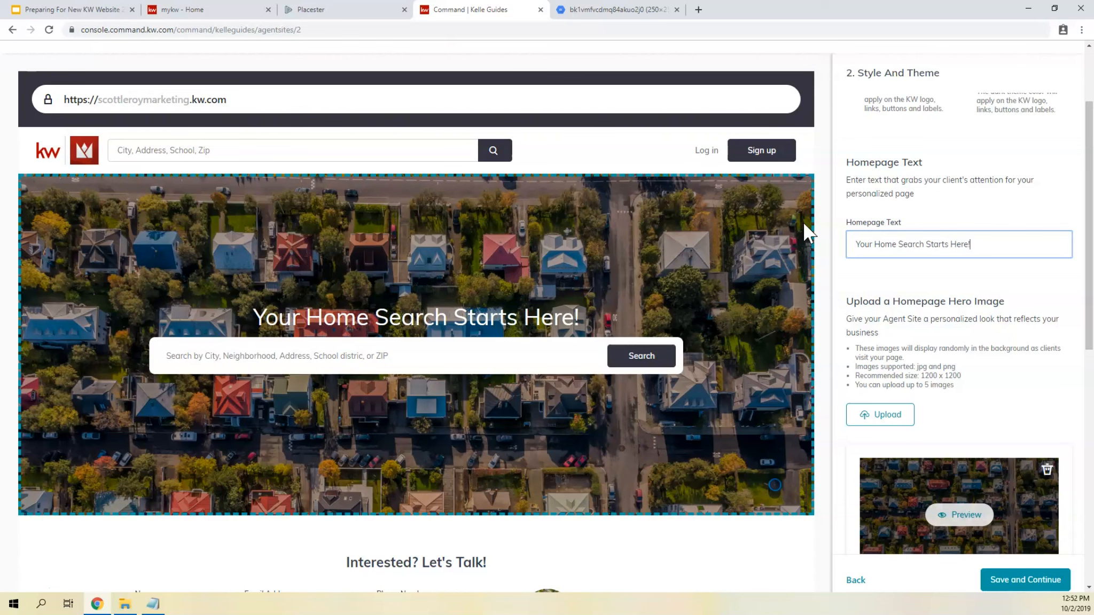
- Review the Homepage Hero Image upload requirements and look through the default background images
scroll(956, 288, "down", 5)
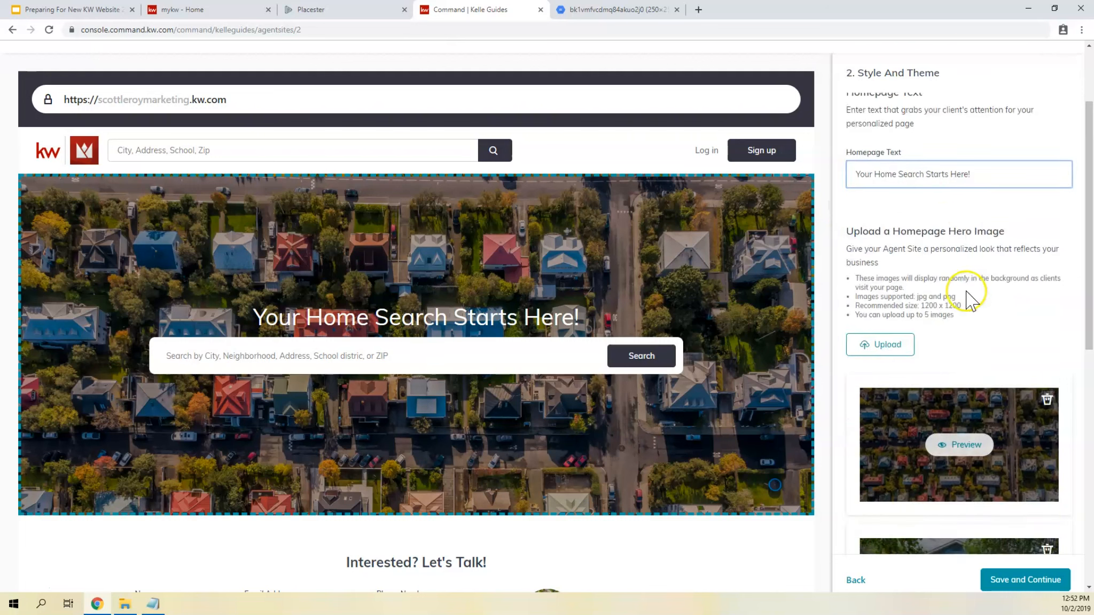
scroll(950, 267, "down", 1)
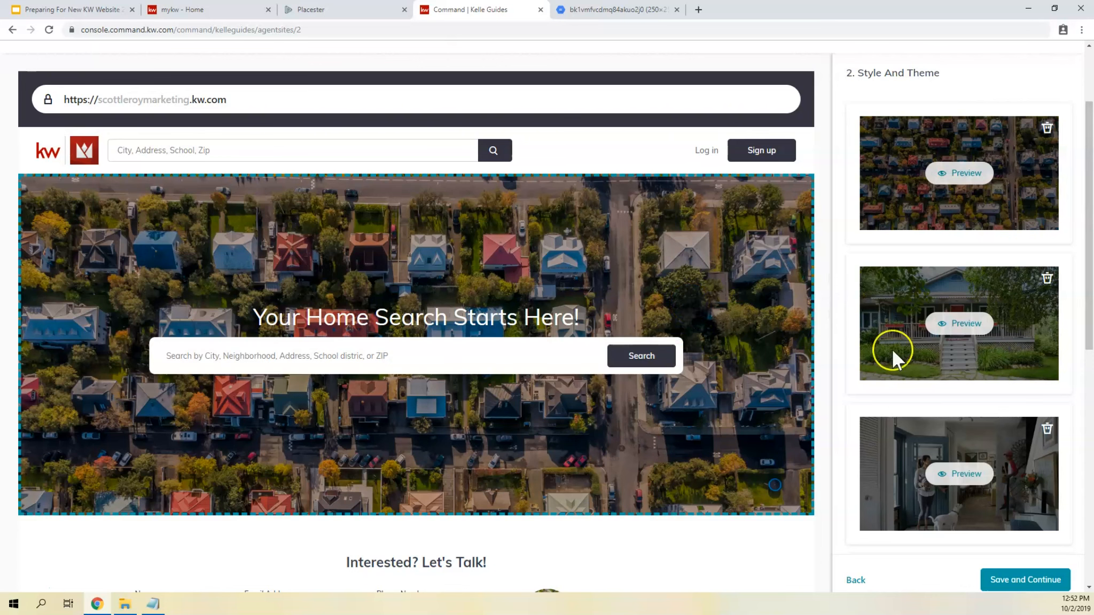
scroll(908, 363, "down", 4)
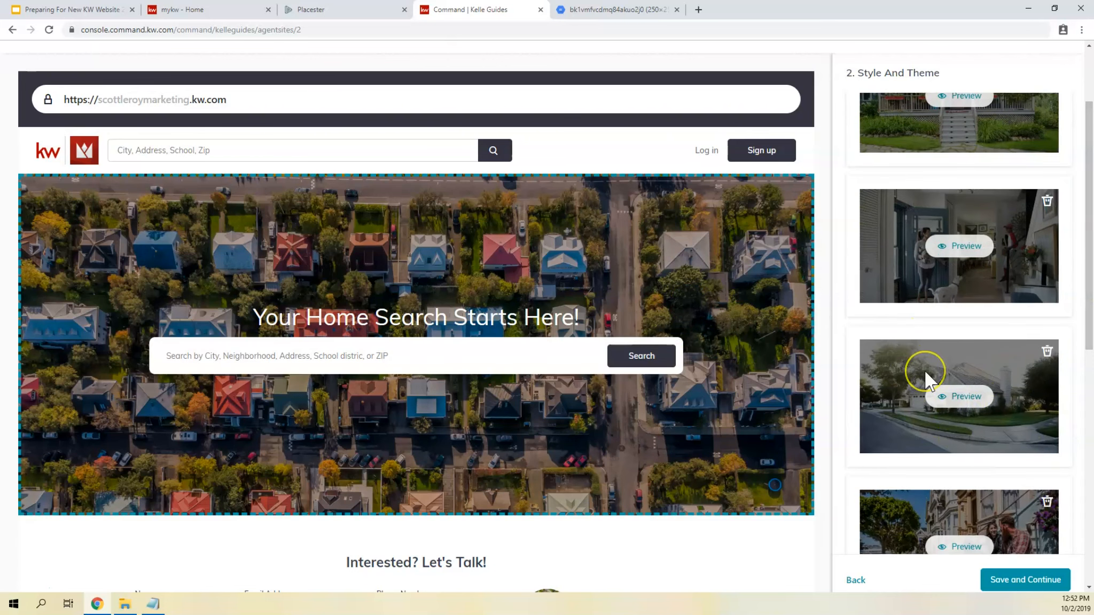
scroll(924, 369, "up", 2)
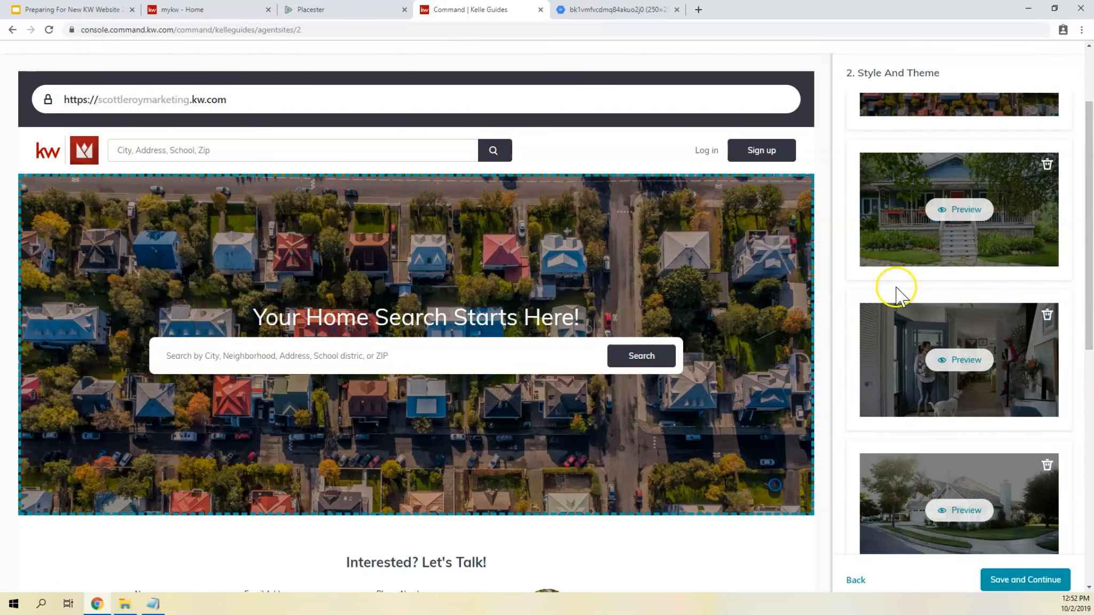
left_click(927, 255)
scroll(924, 250, "up", 4)
scroll(921, 250, "down", 8)
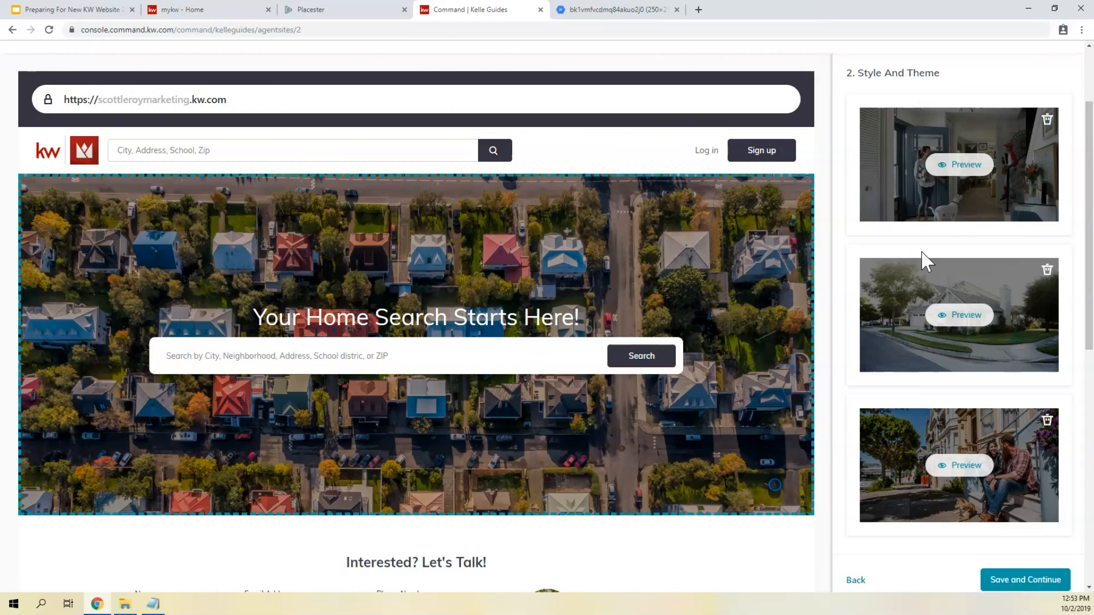
- Review the Homepage Hero Image thumbnails, their delete option, and the recommended upload size
scroll(922, 255, "up", 7)
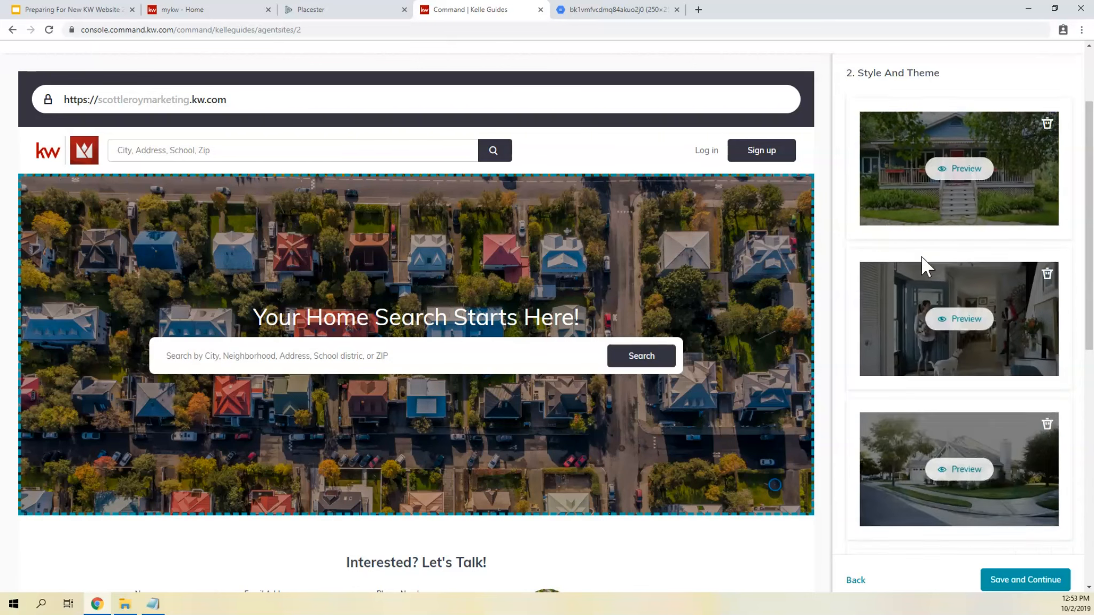
left_click(1002, 224)
left_click(1046, 219)
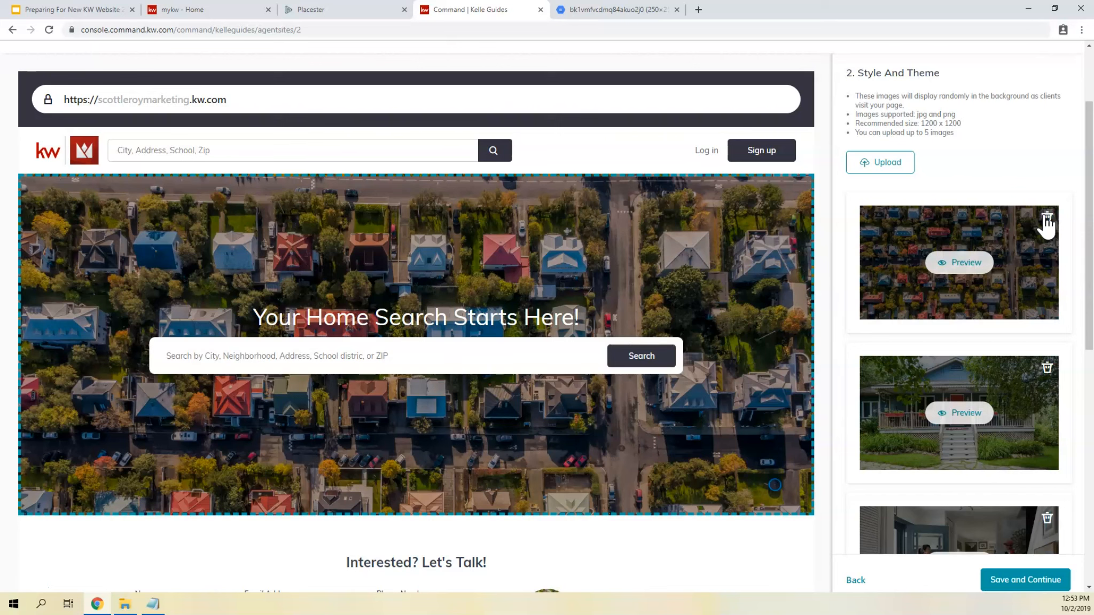
left_click_drag(960, 124, 920, 123)
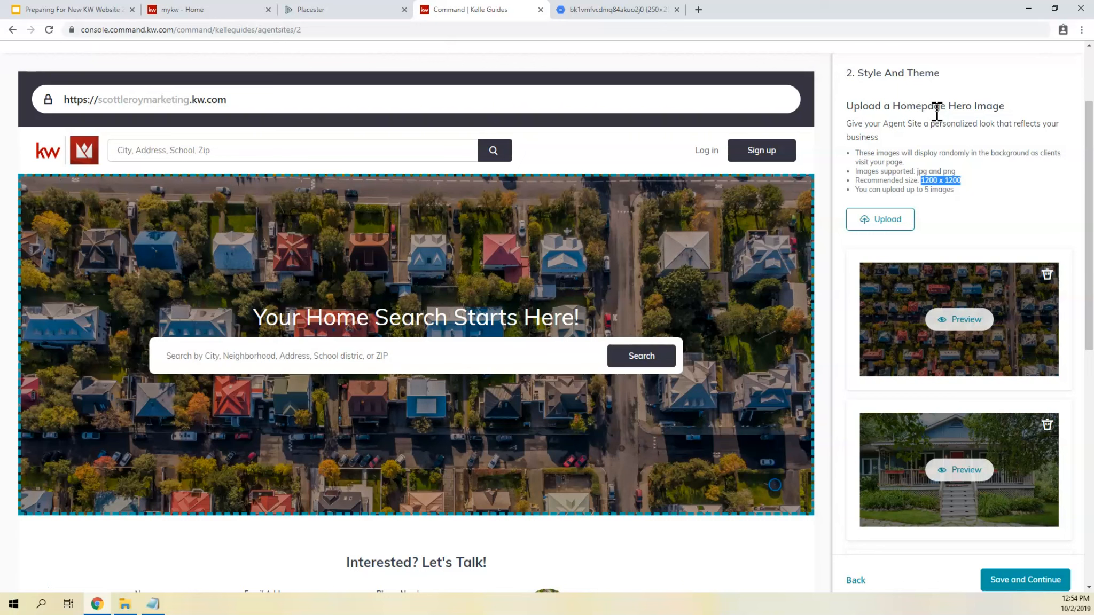
left_click(927, 153)
left_click_drag(920, 180, 961, 181)
scroll(924, 283, "down", 5)
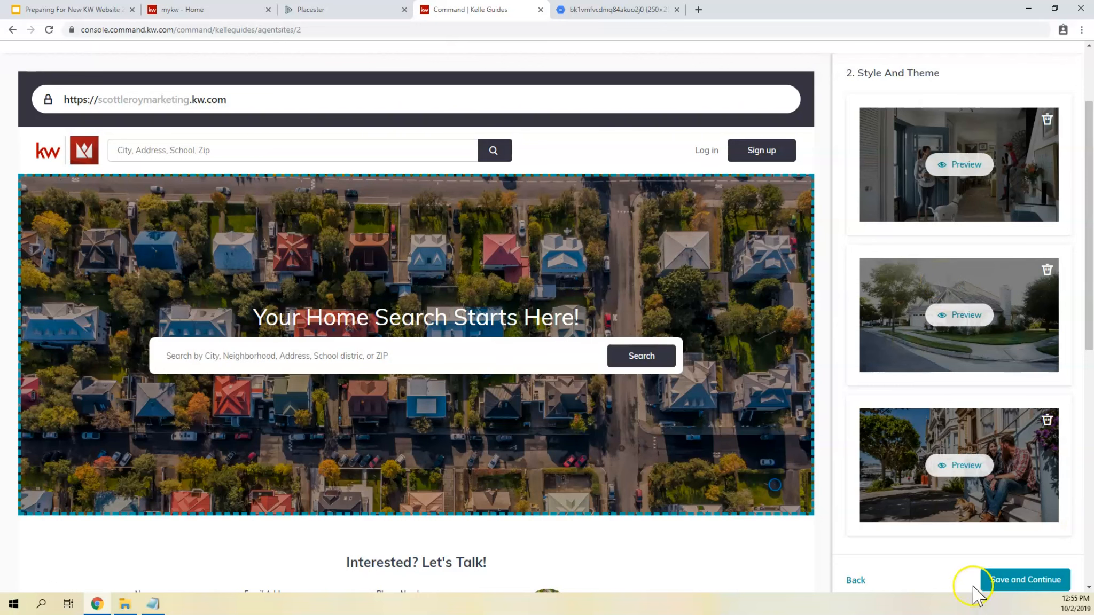
- Save the Style and Theme settings, continue to Content, and look over the default Navigation pages
left_click(1005, 582)
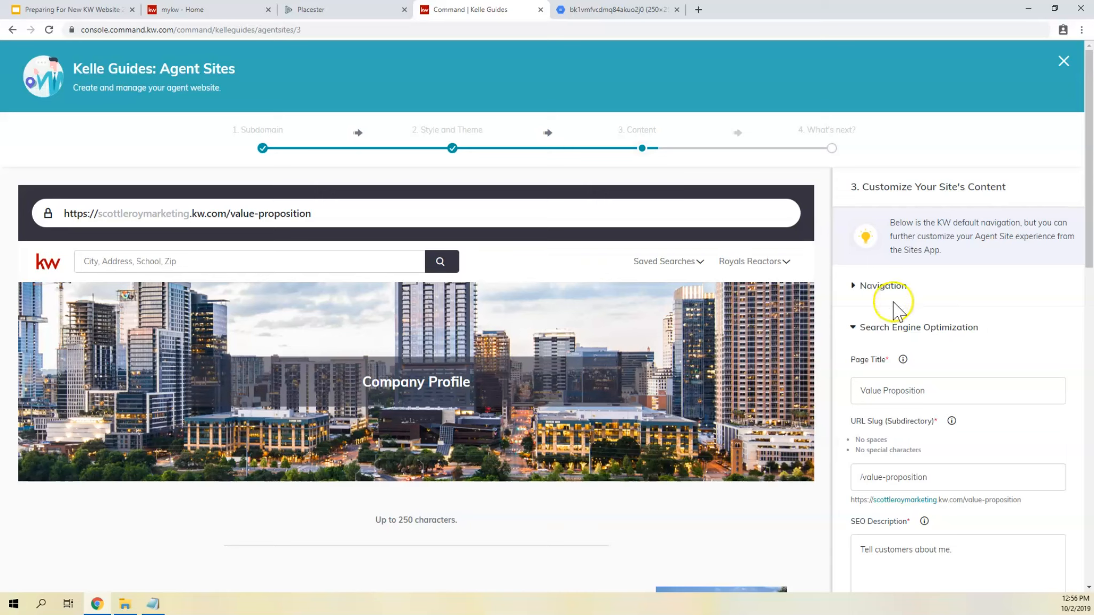
left_click(872, 288)
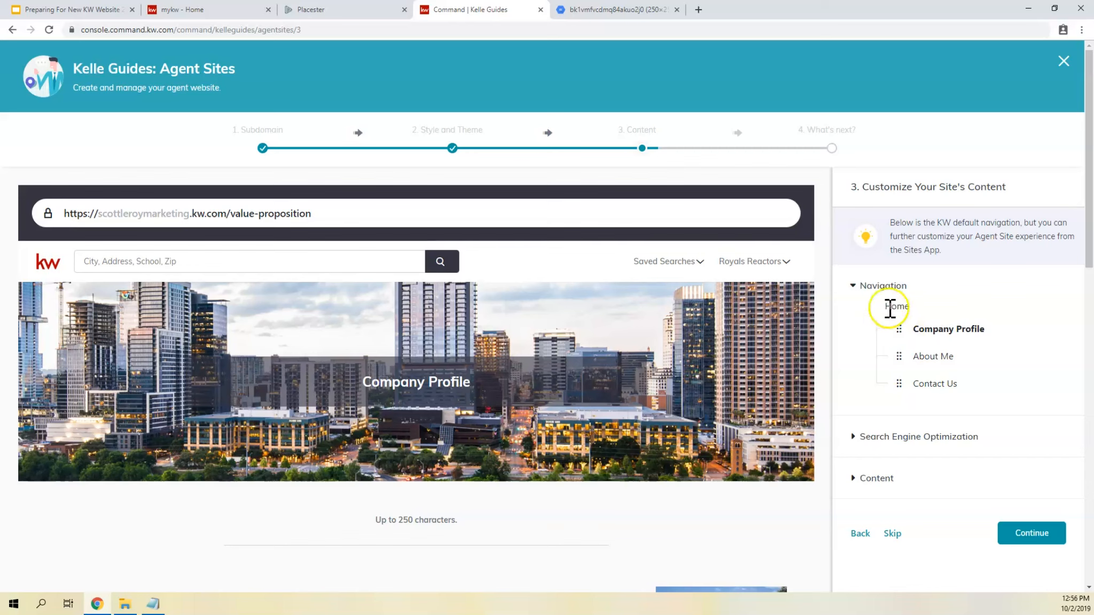
left_click(887, 291)
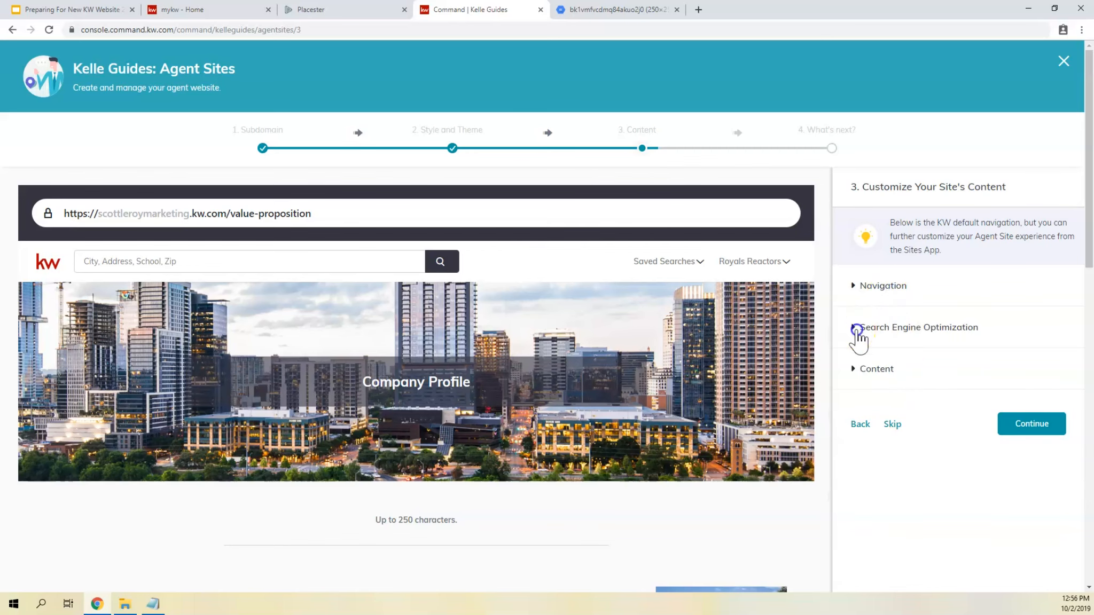
- Open the Search Engine Optimization settings and examine the Page Title, the URL Slug and the resulting page address
left_click(854, 328)
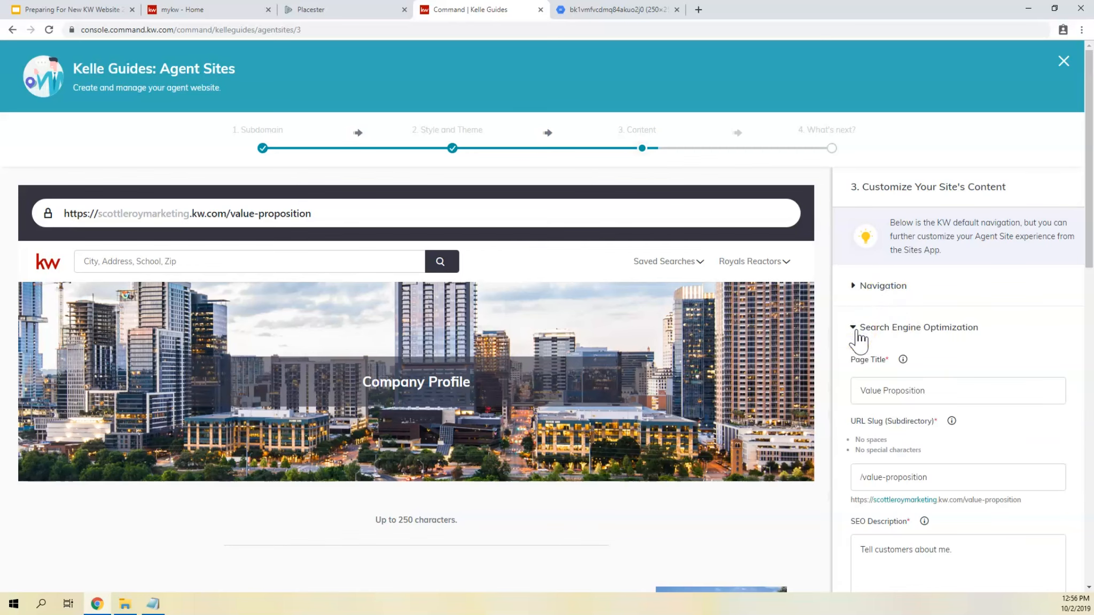
scroll(858, 333, "down", 4)
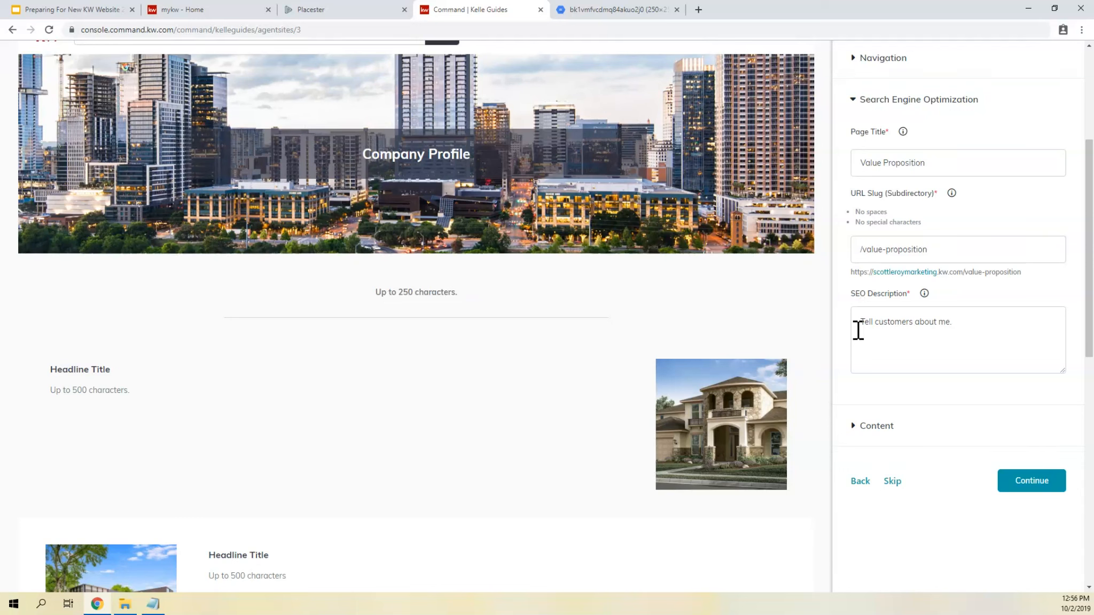
left_click_drag(941, 164, 746, 161)
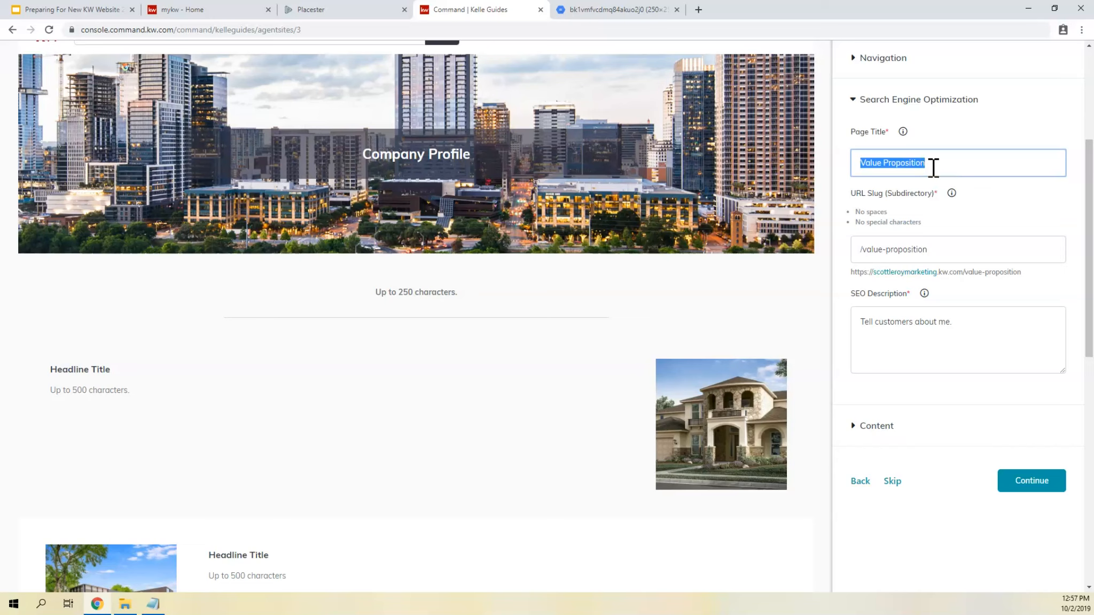
left_click(931, 238)
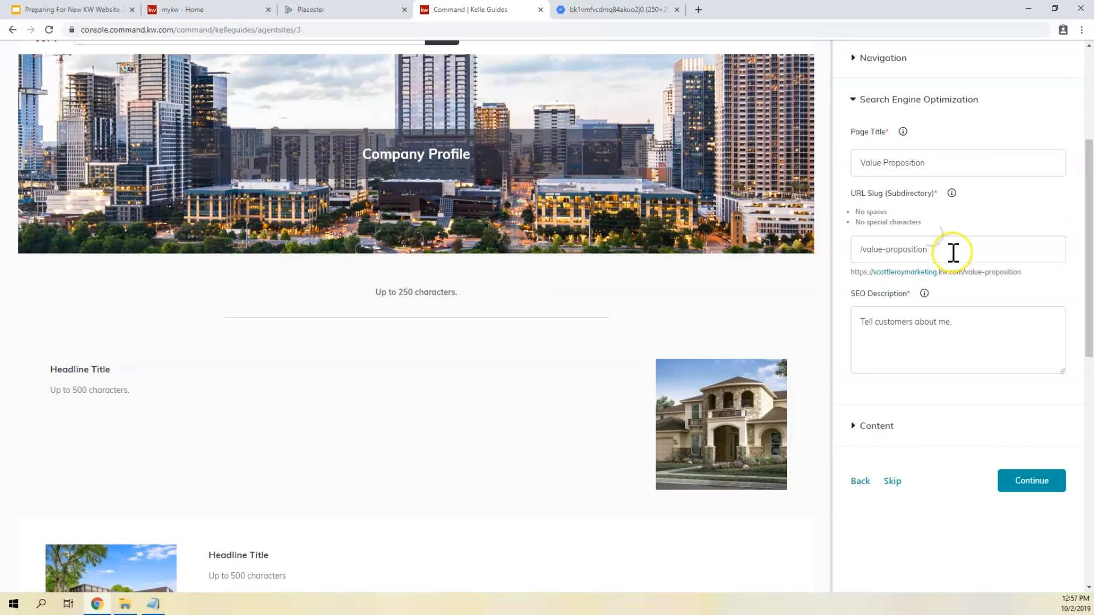
left_click_drag(952, 249, 846, 248)
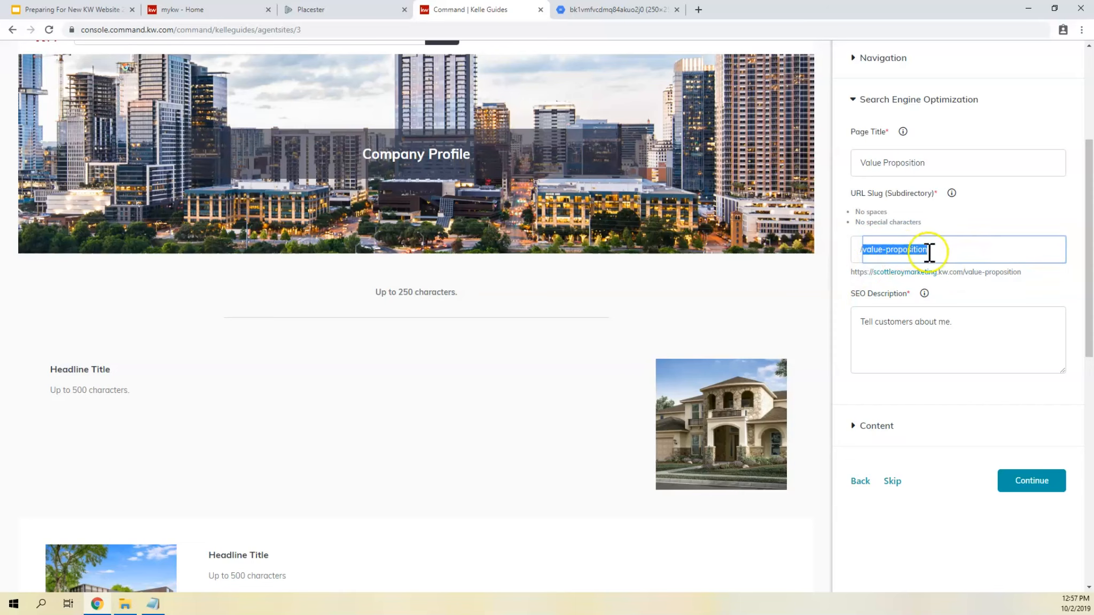
left_click(966, 271)
left_click_drag(967, 272, 963, 272)
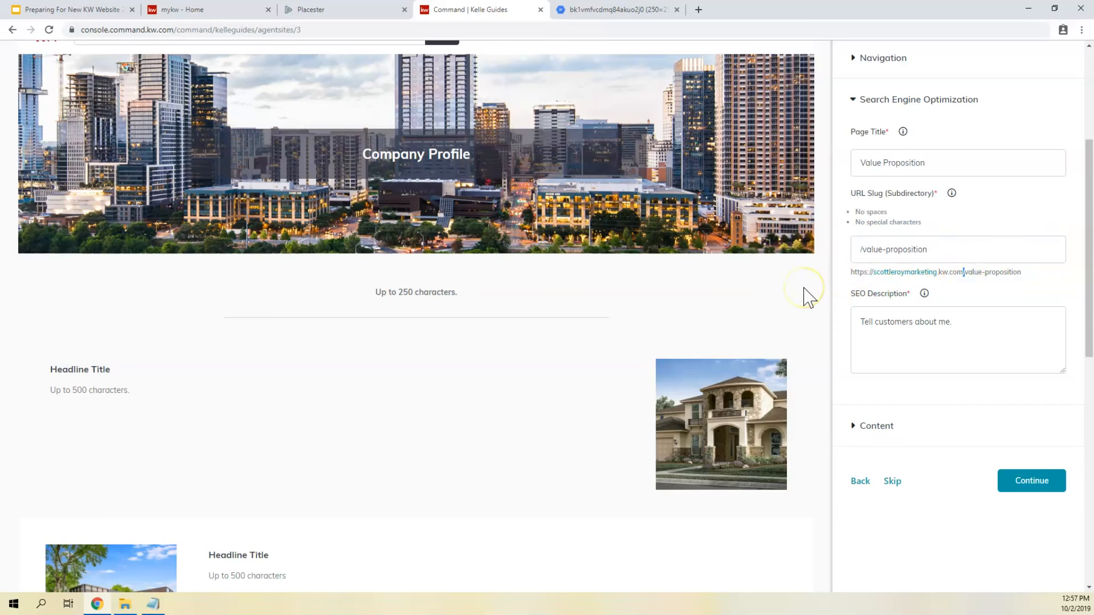
- Compare the URL Slug with the page address beneath it and check the SEO Description field
scroll(803, 296, "up", 1)
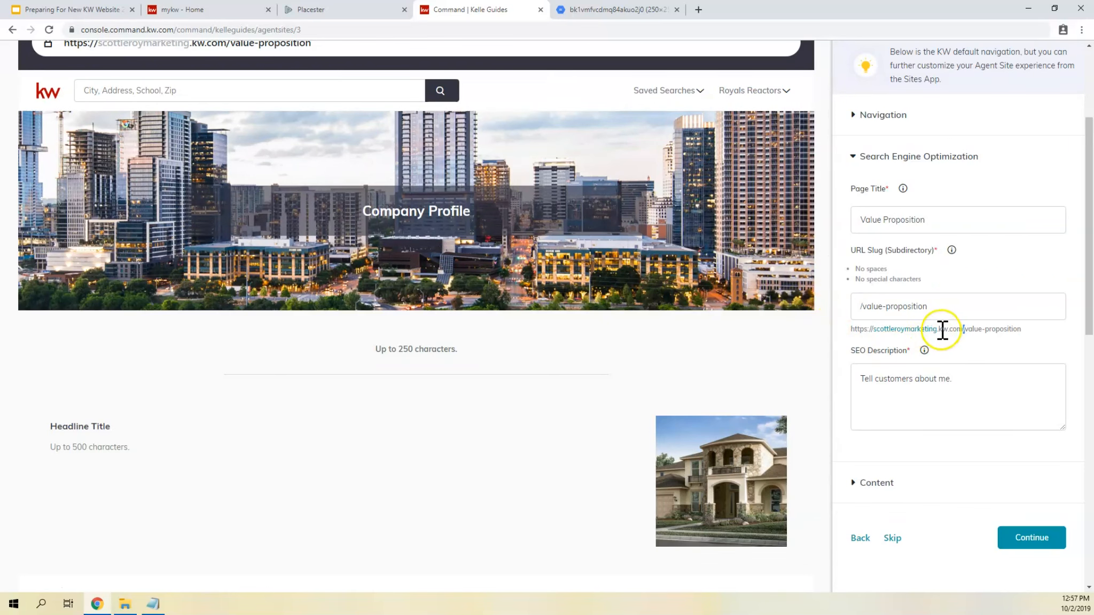
left_click_drag(940, 309, 859, 312)
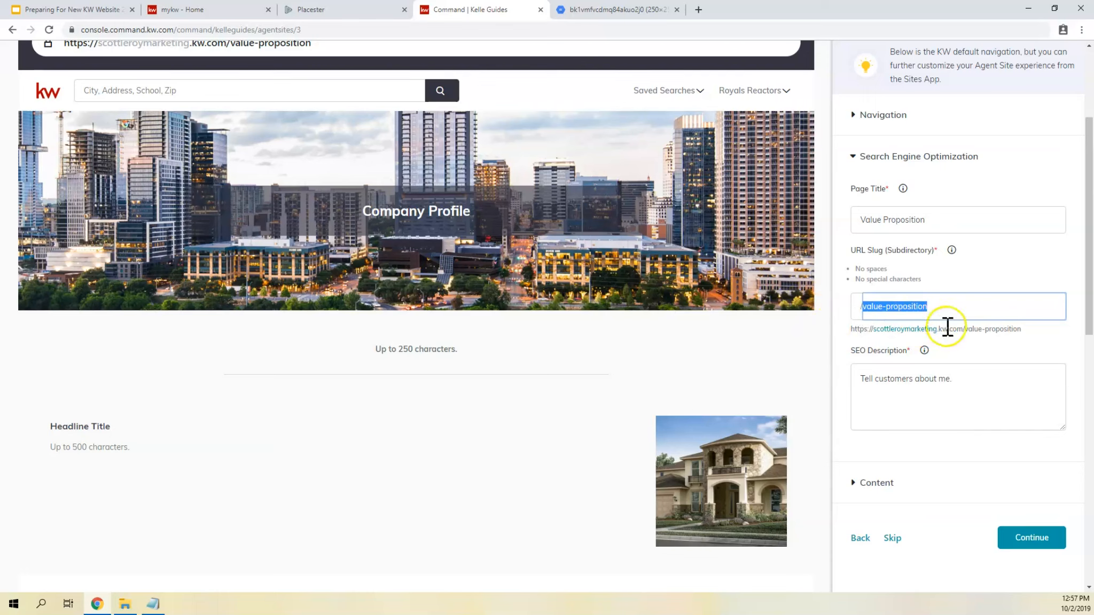
left_click(964, 327)
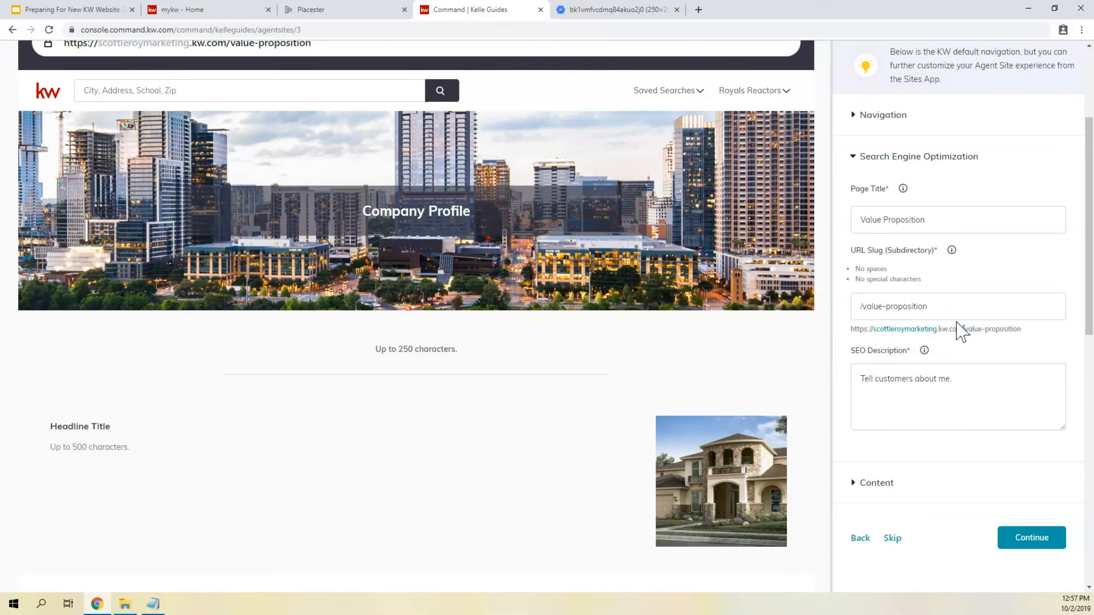
left_click_drag(942, 309, 823, 309)
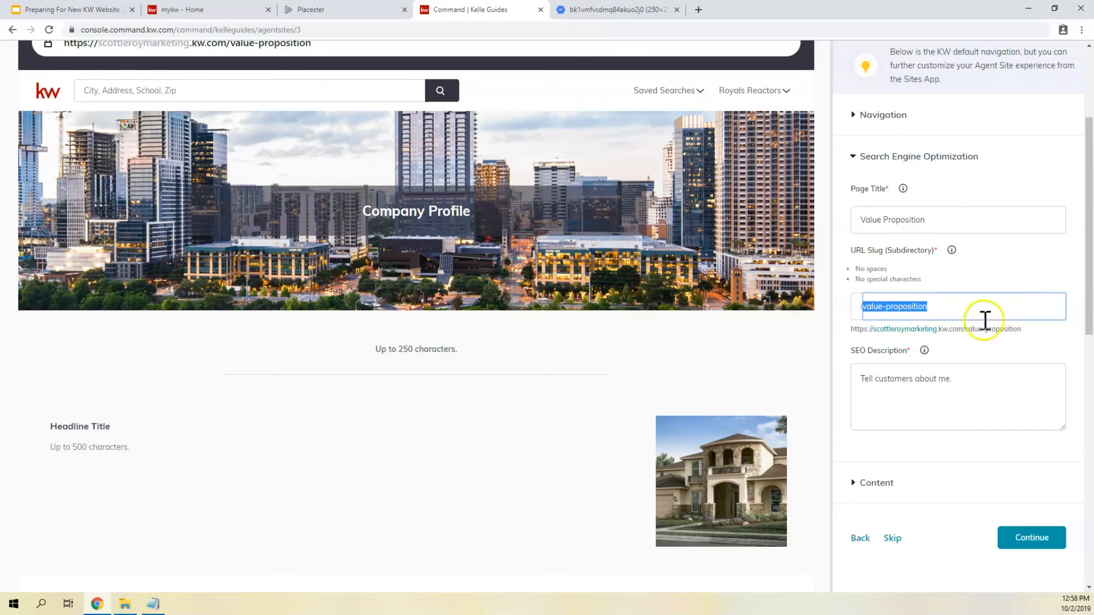
left_click(1002, 298)
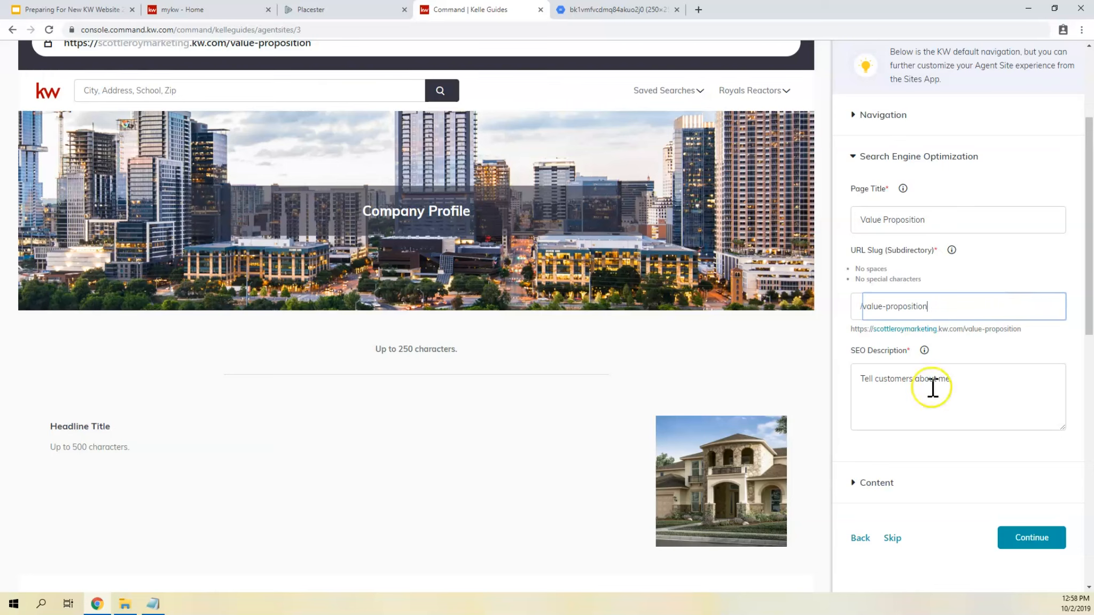
left_click(912, 410)
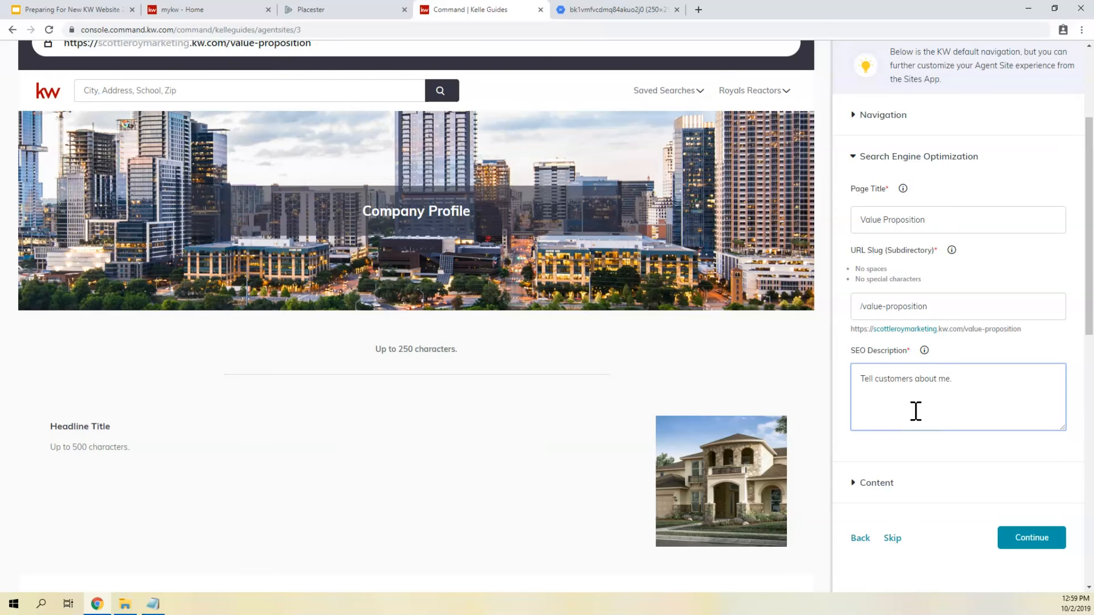
scroll(913, 401, "down", 2)
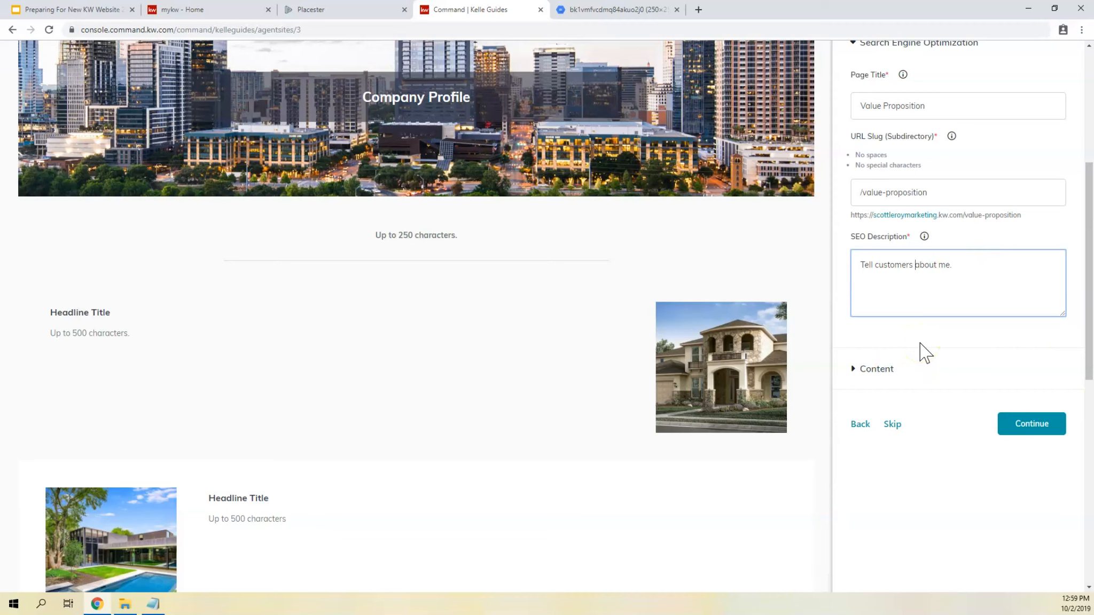
- Open the Content settings, try "Value Proposition" as the Page Header, and replace it with "Why Hire Us?"
left_click(866, 373)
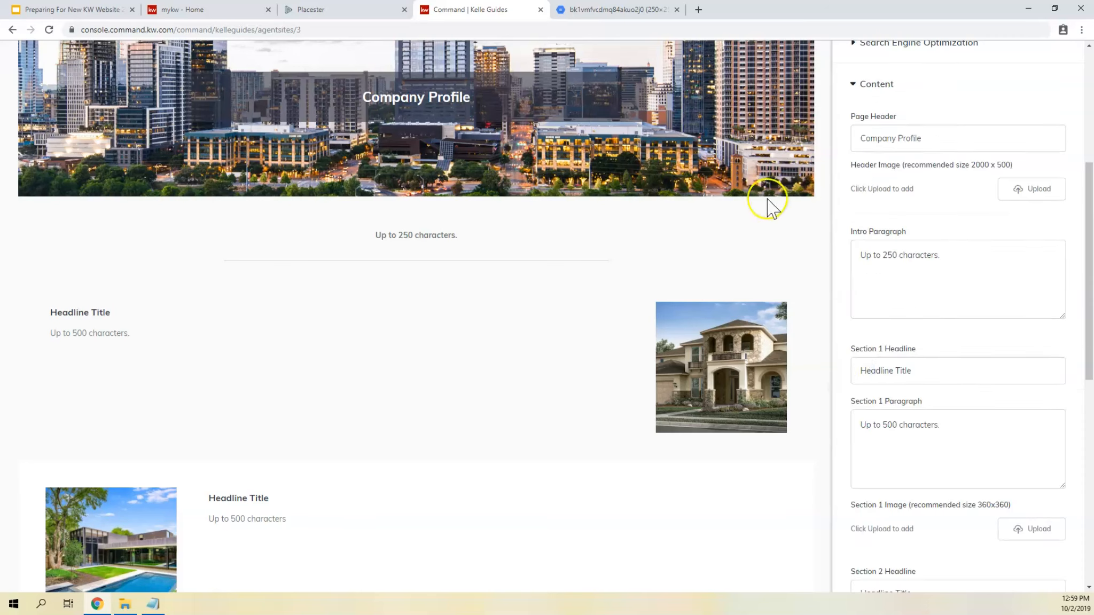
scroll(767, 215, "up", 3)
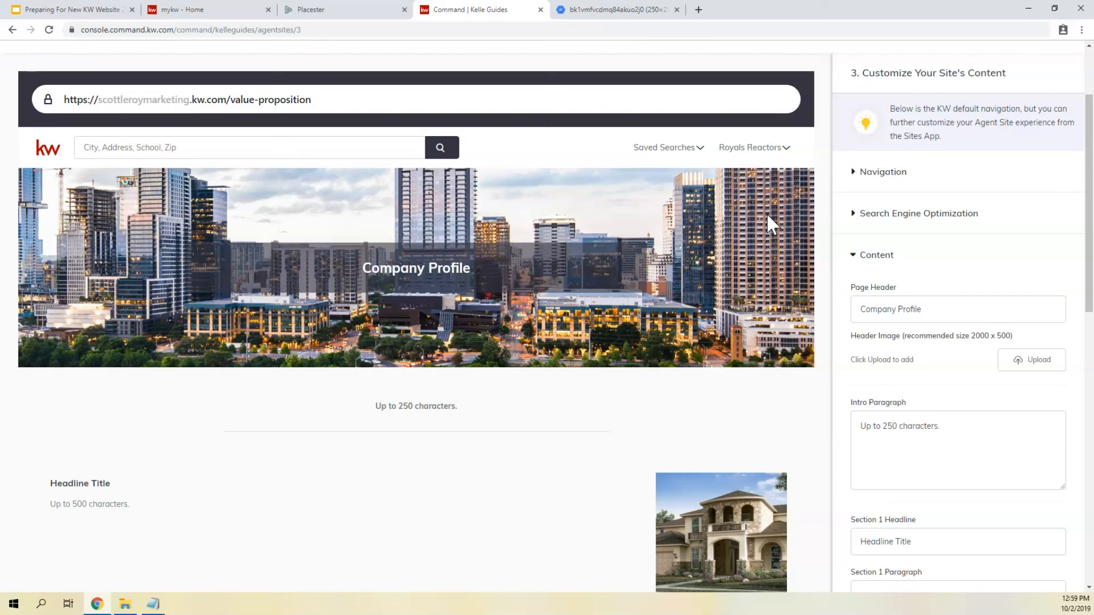
left_click_drag(942, 310, 830, 320)
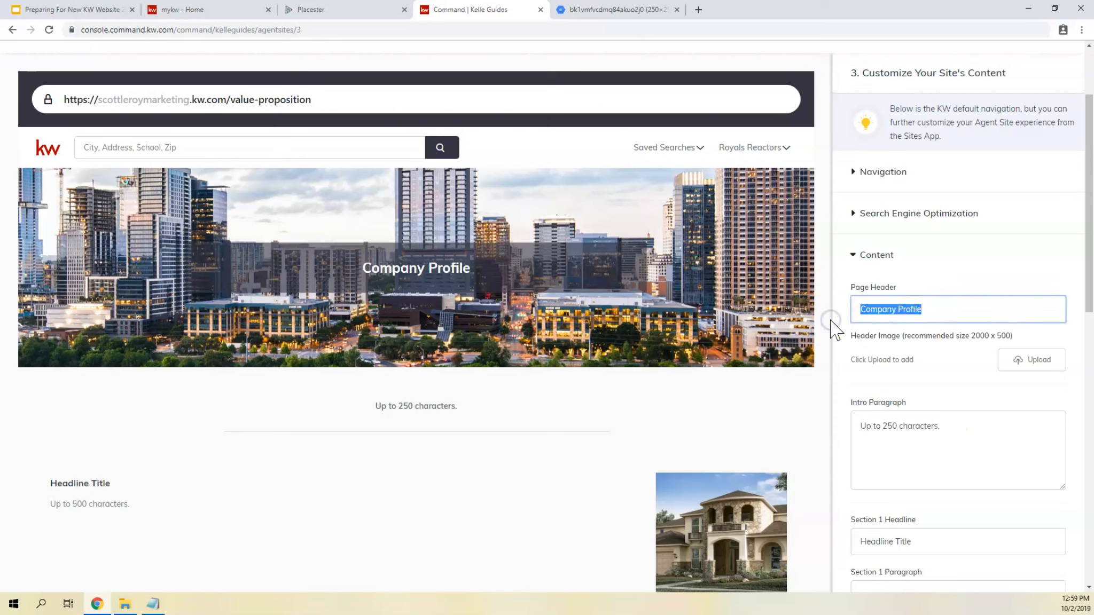
type("Value P")
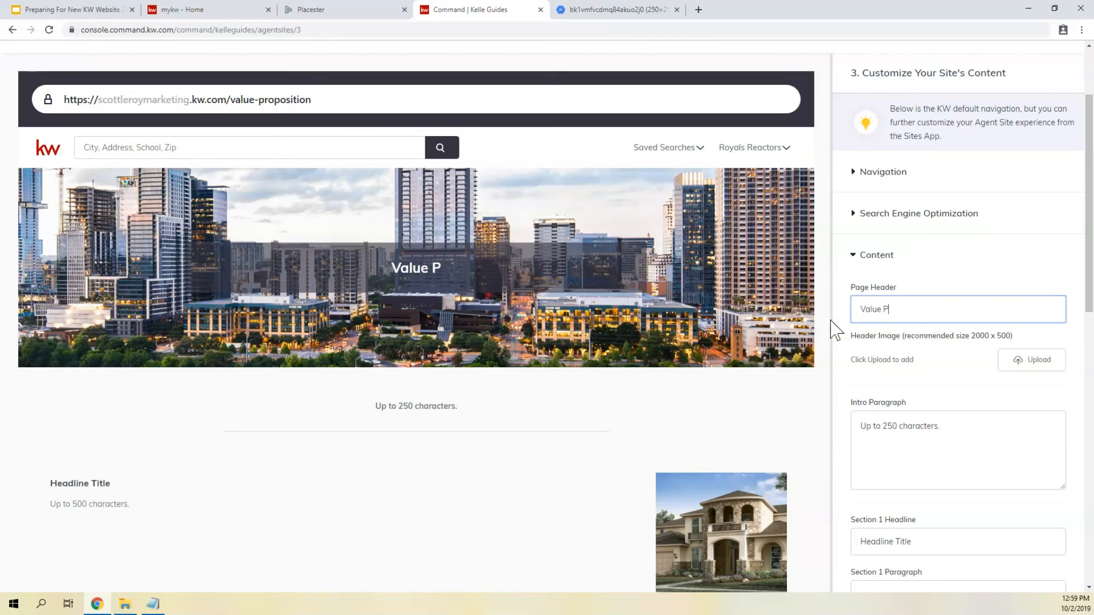
type("roposition")
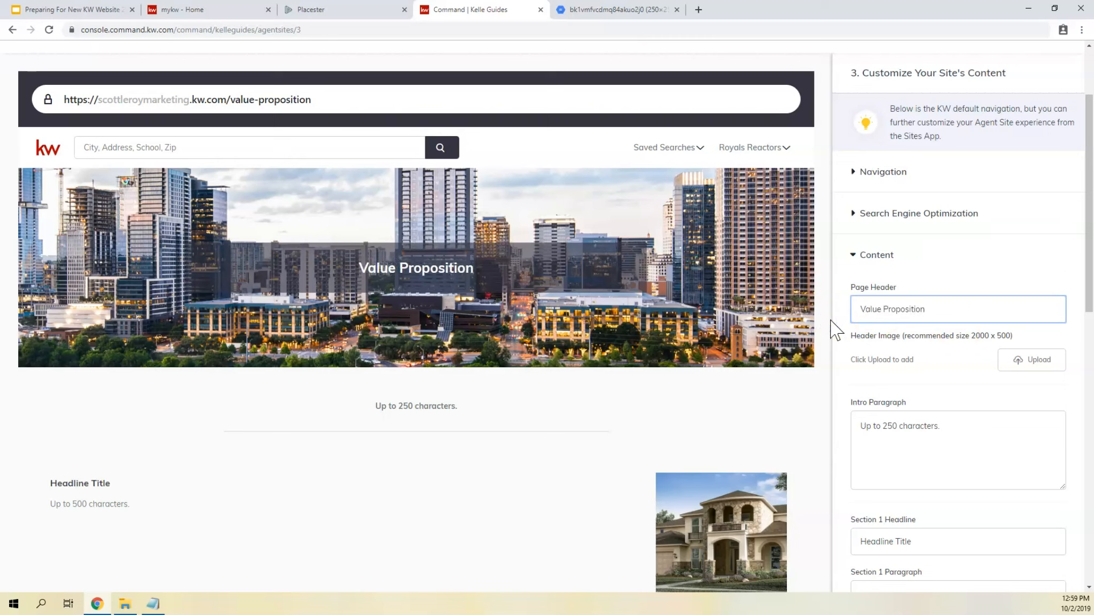
key("ctrl+a")
type("Why ")
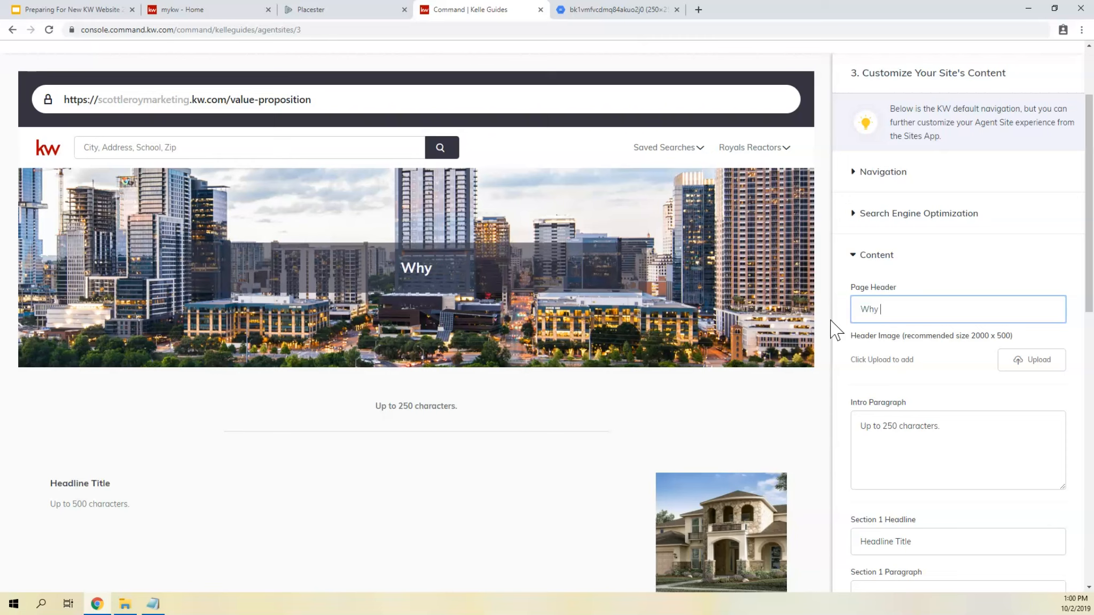
type("Hire Us?")
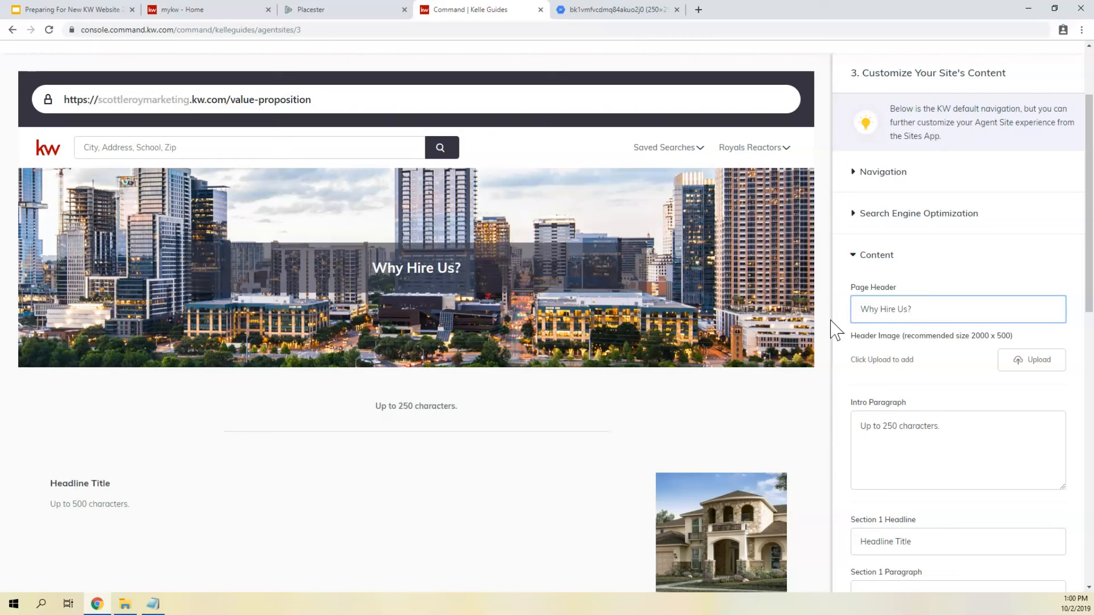
- Recheck the Page Title under Search Engine Optimization and return to the Content settings
left_click(894, 211)
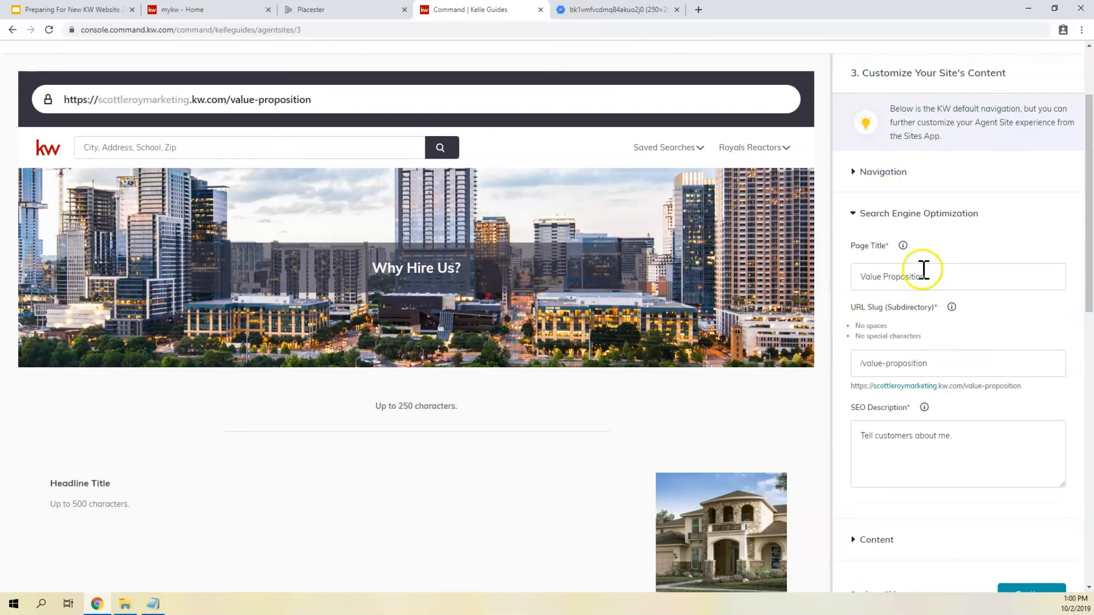
left_click(898, 215)
left_click(891, 215)
left_click(888, 216)
left_click(873, 256)
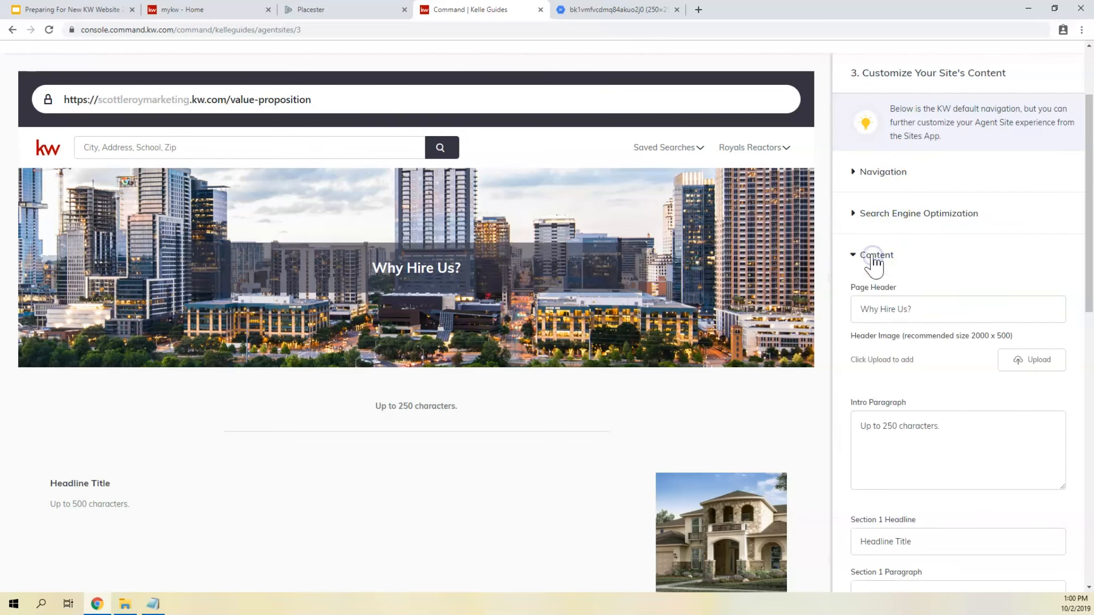
- Examine the page's header image in the preview and the recommended size and upload option for replacing it
scroll(874, 257, "down", 3)
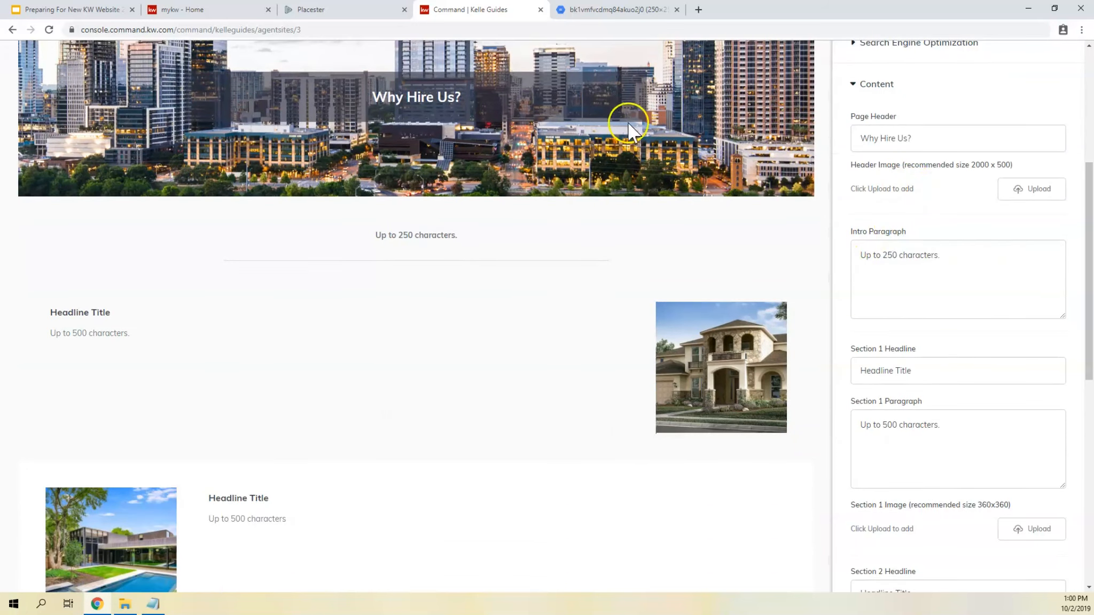
scroll(498, 176, "up", 2)
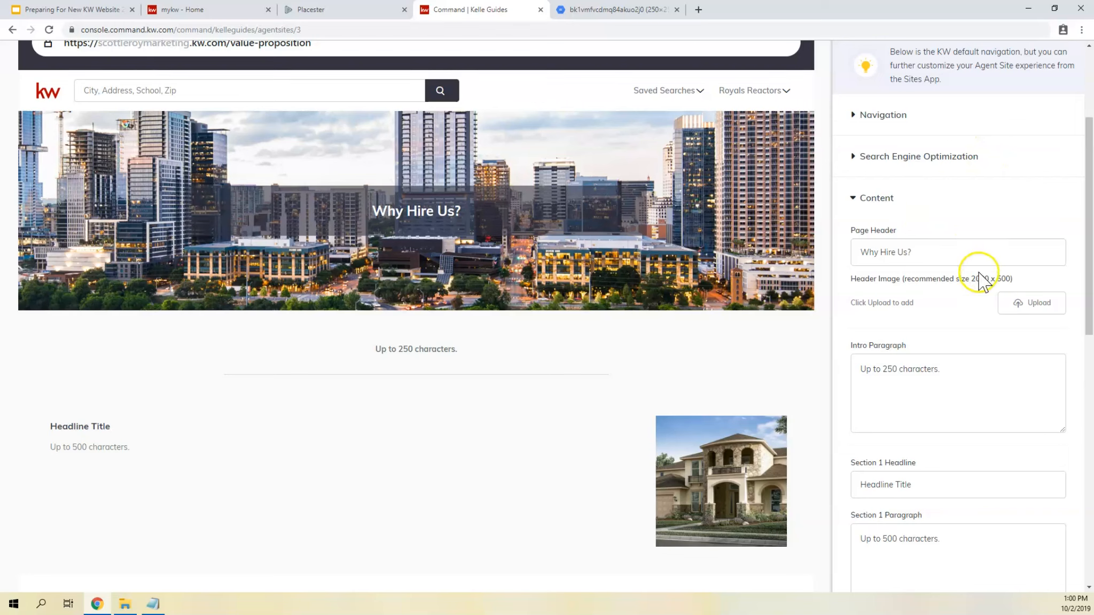
left_click_drag(970, 280, 1011, 277)
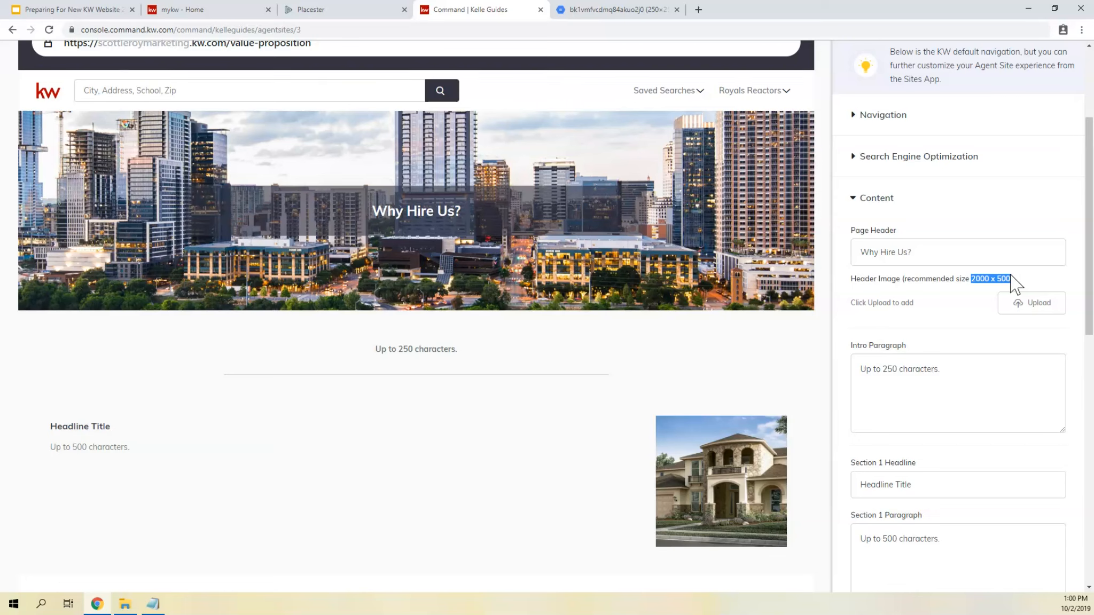
left_click(1033, 312)
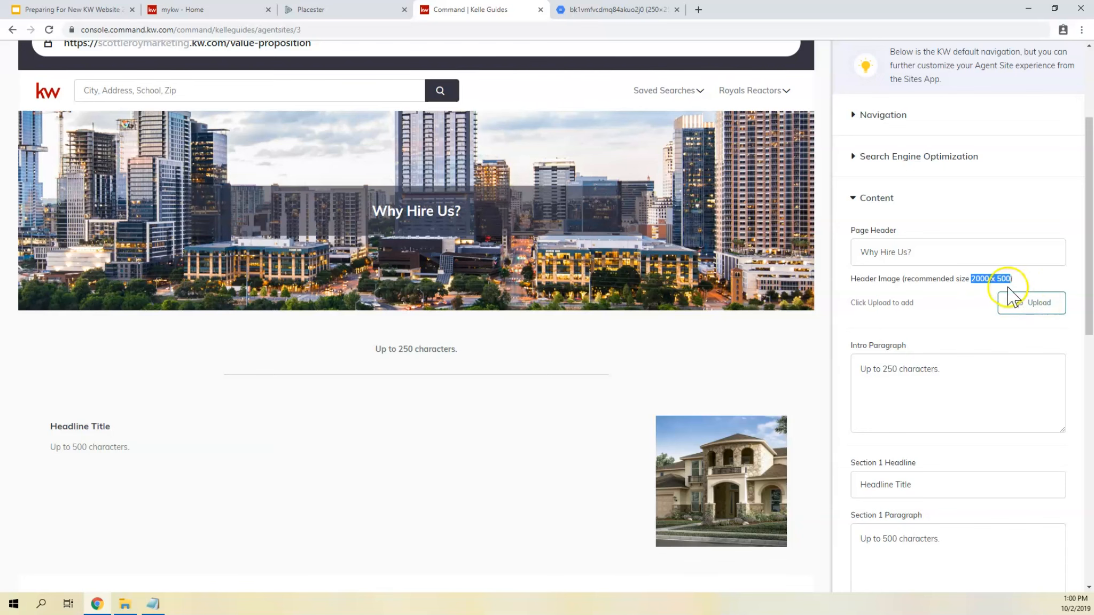
- Compare the Intro Paragraph and Section 1 headline, paragraph and image fields with their placeholders in the page preview
scroll(1009, 294, "down", 3)
left_click(924, 198)
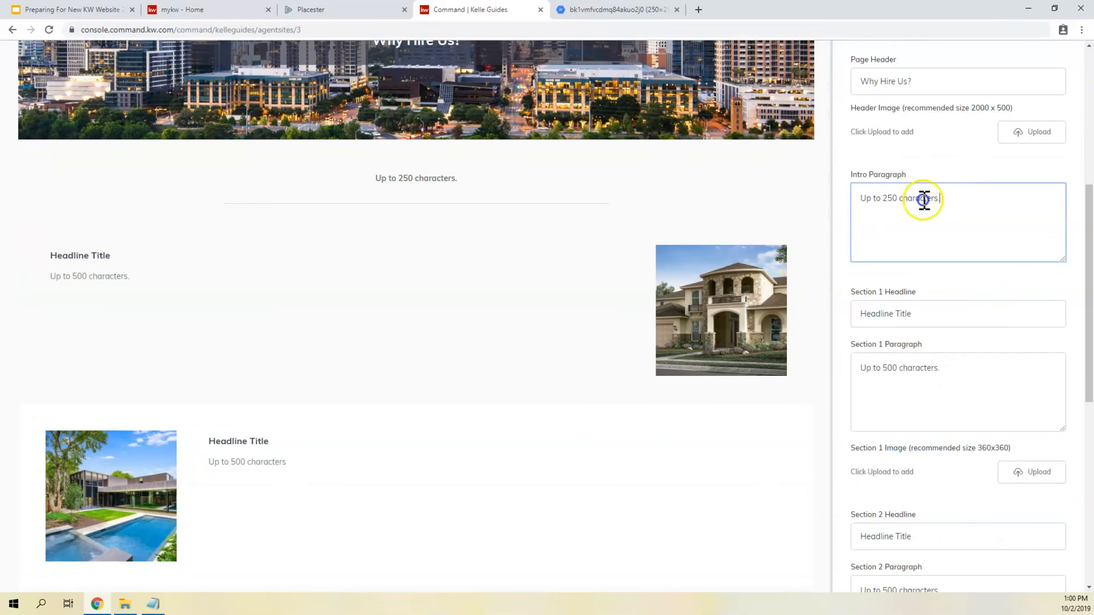
key("ctrl+a")
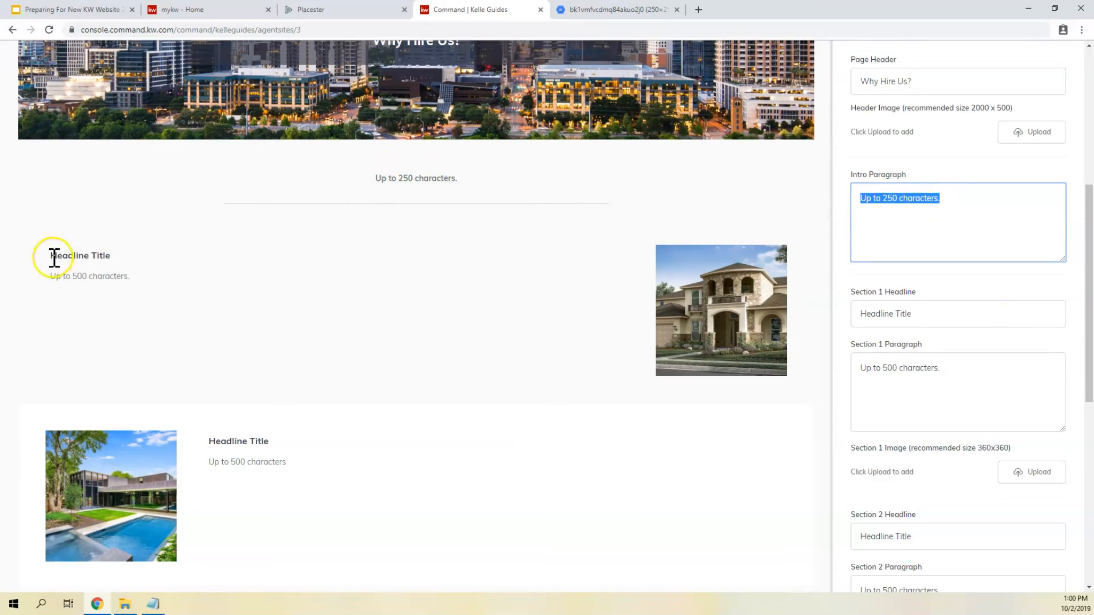
left_click_drag(54, 256, 121, 252)
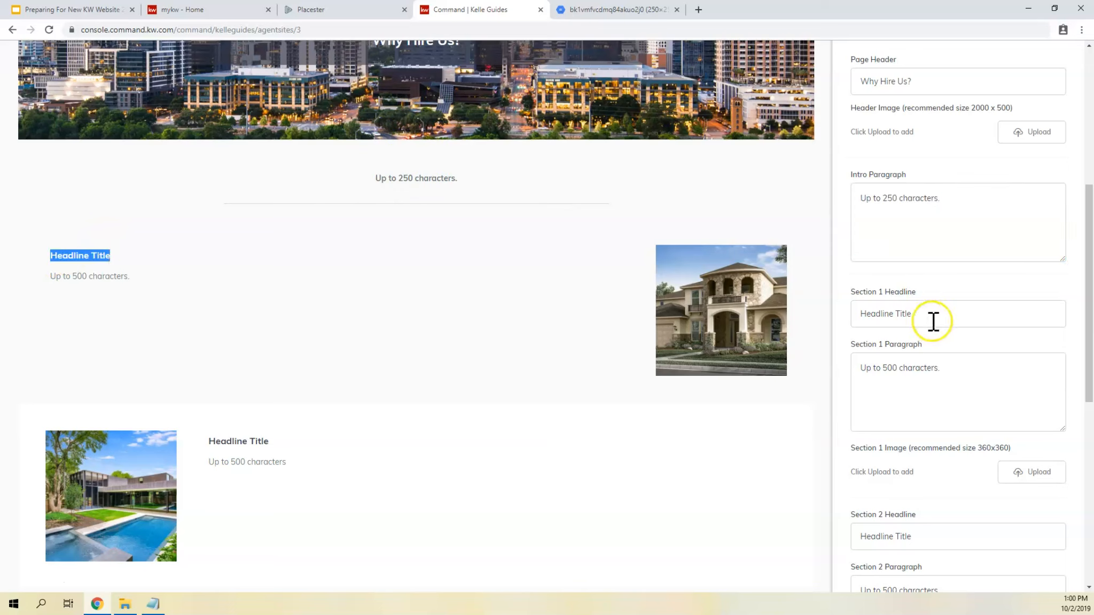
left_click_drag(944, 369, 769, 339)
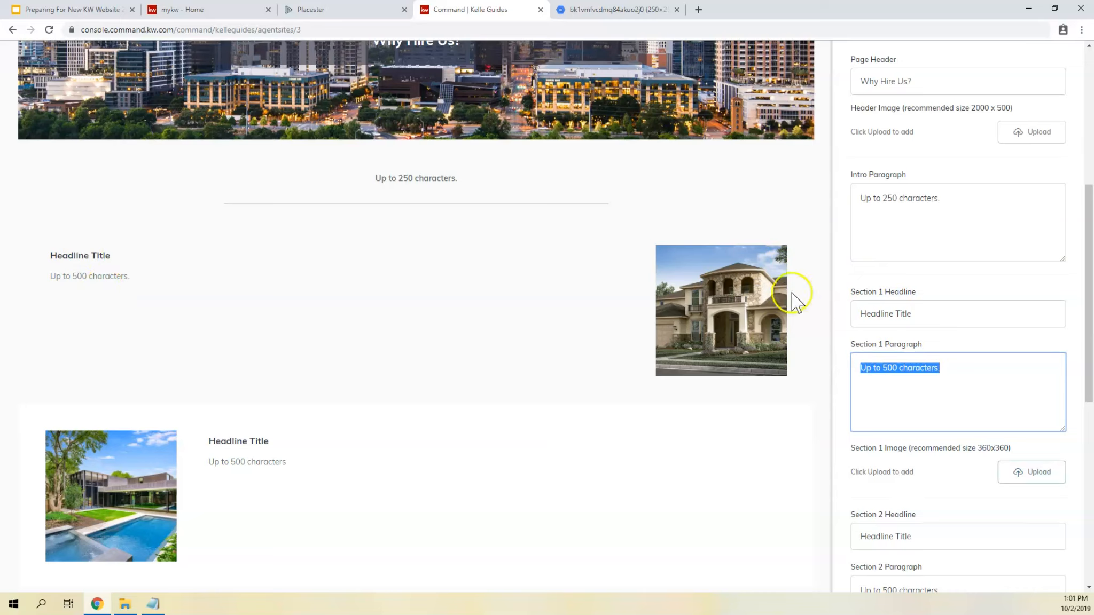
left_click(615, 312)
left_click(695, 268)
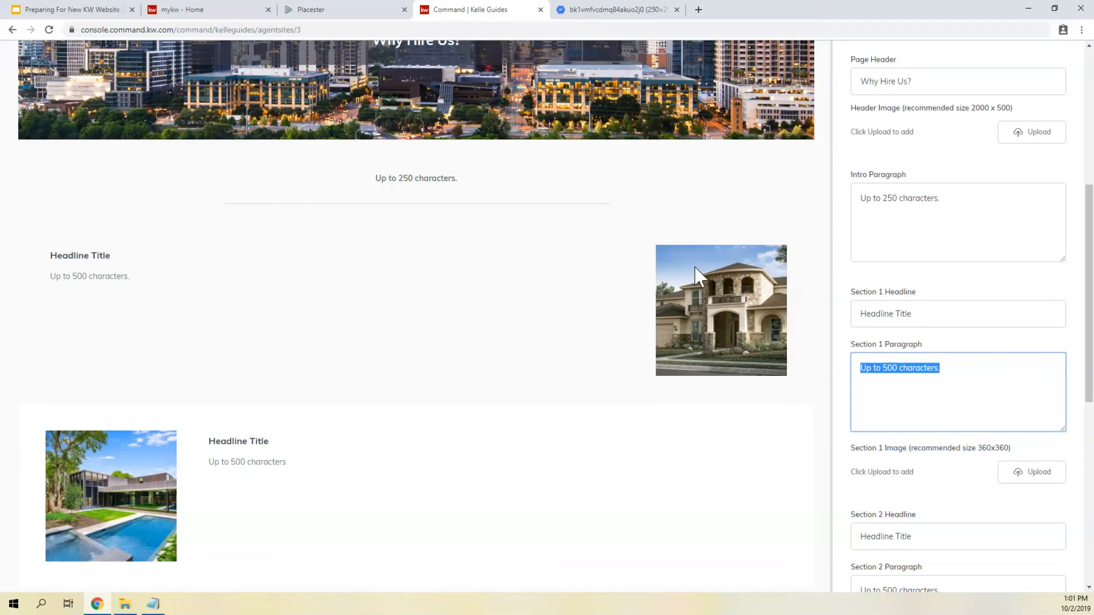
- Examine the Section 2 headline and paragraph fields and the recommended size and upload option for its image
scroll(965, 350, "down", 3)
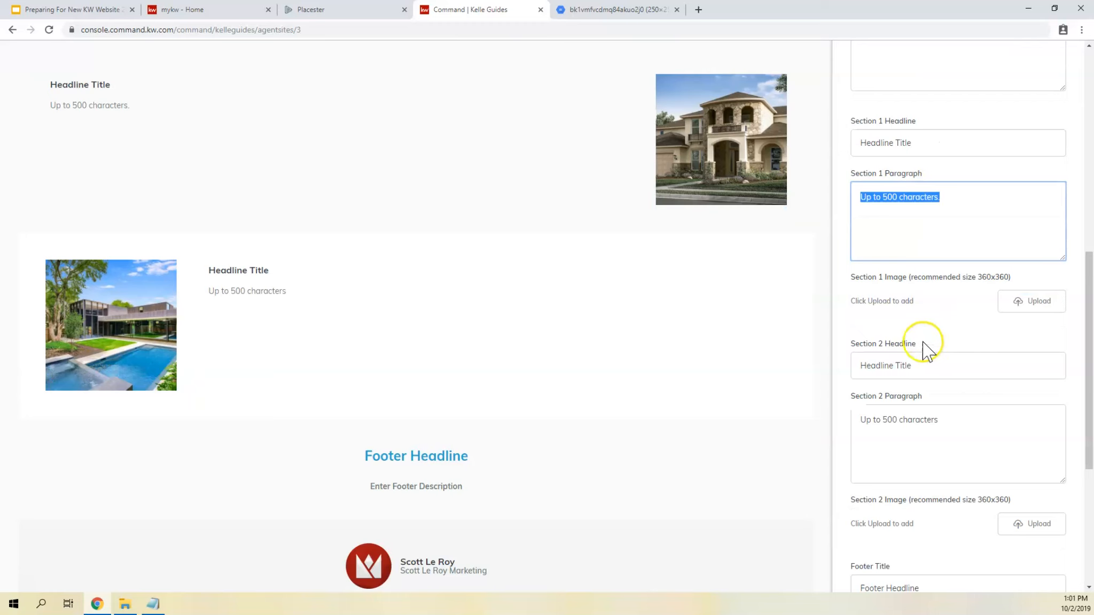
scroll(928, 365, "down", 1)
left_click_drag(914, 308, 833, 310)
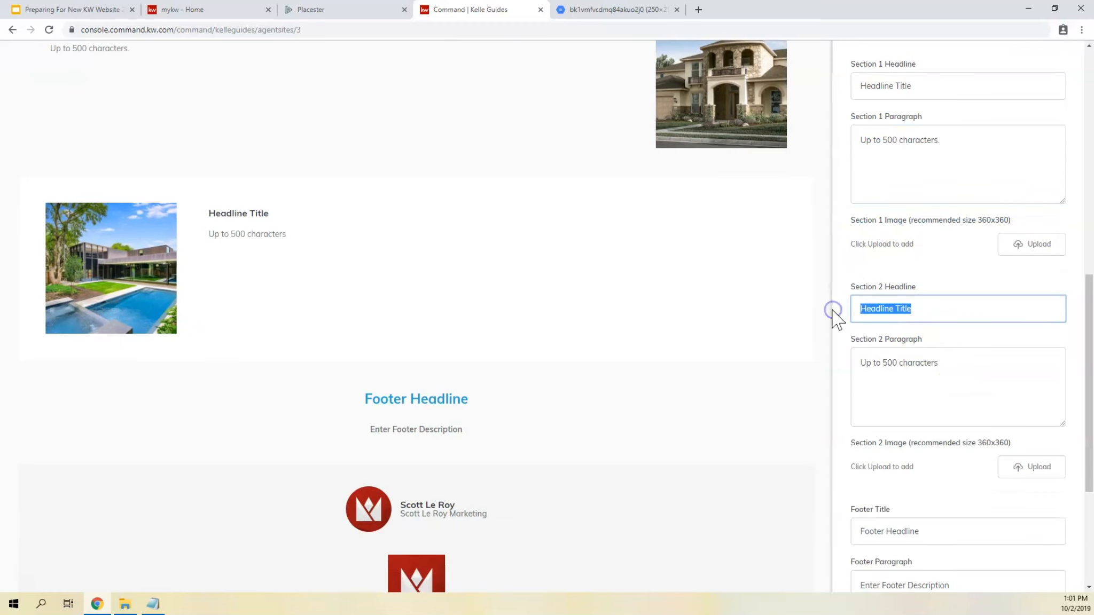
left_click_drag(1001, 415, 744, 373)
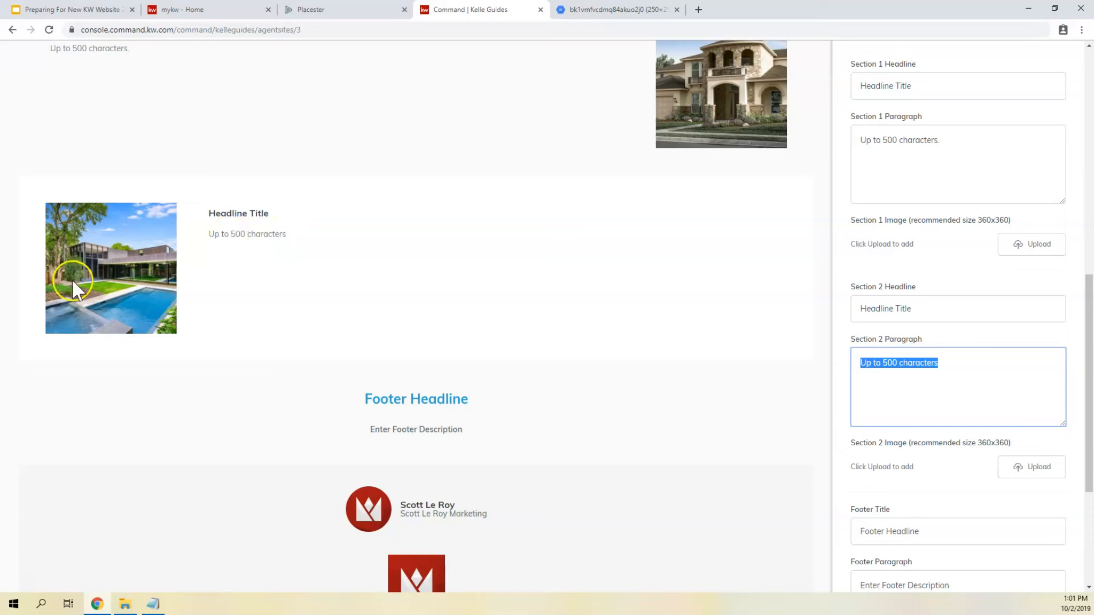
left_click(1028, 470)
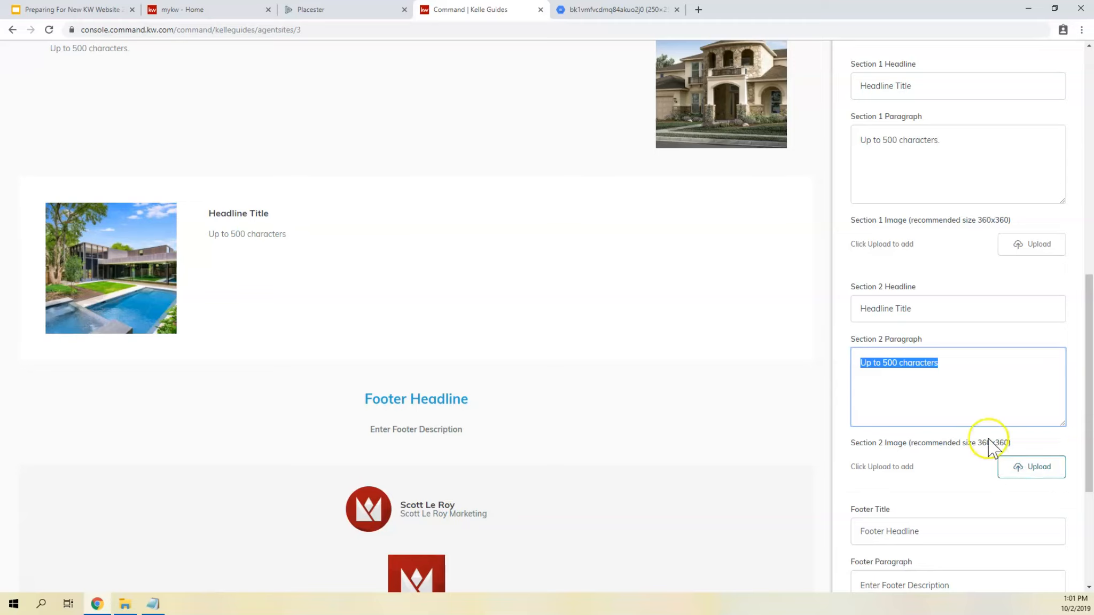
- Clear the placeholder text from the Footer Title and Footer Paragraph, and continue to the About page's settings
scroll(932, 369, "down", 3)
left_click(408, 263)
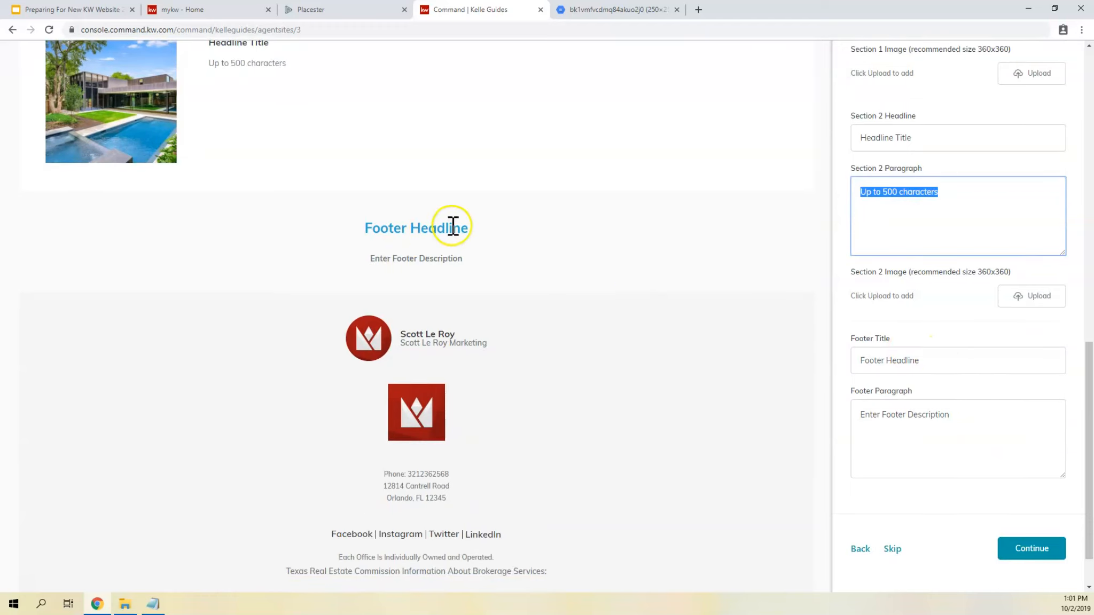
left_click_drag(924, 361, 774, 355)
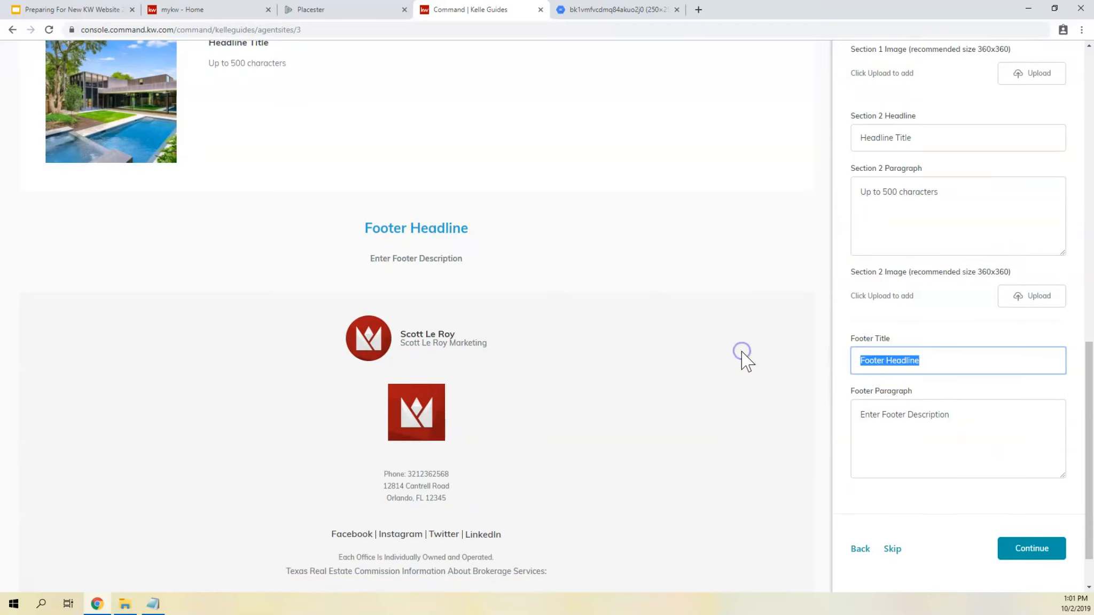
key("BackSpace")
left_click(937, 432)
triple_click(937, 432)
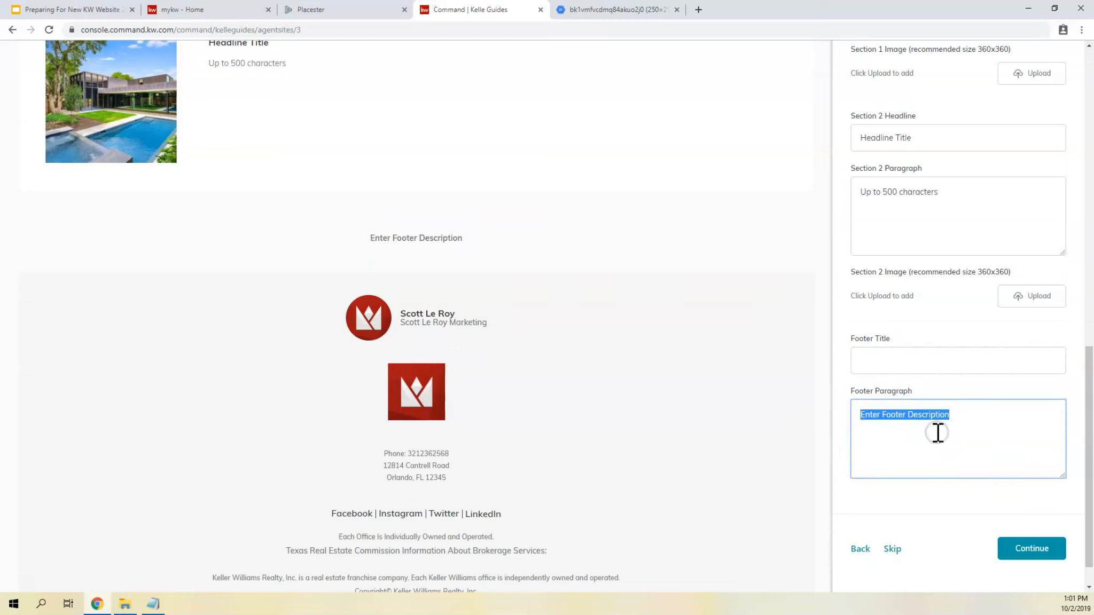
key("BackSpace")
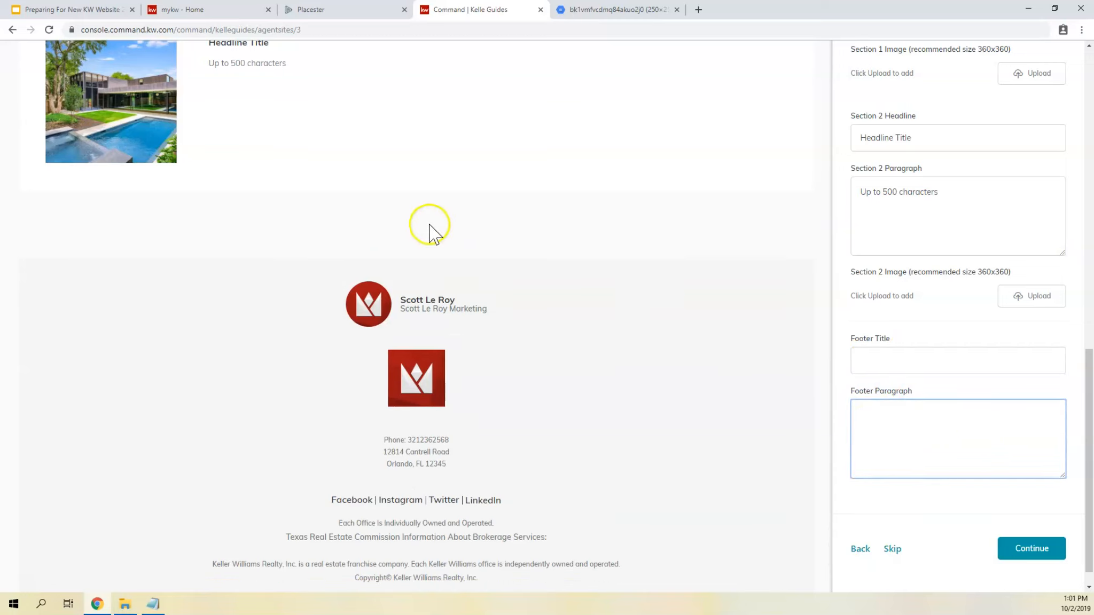
left_click(1041, 555)
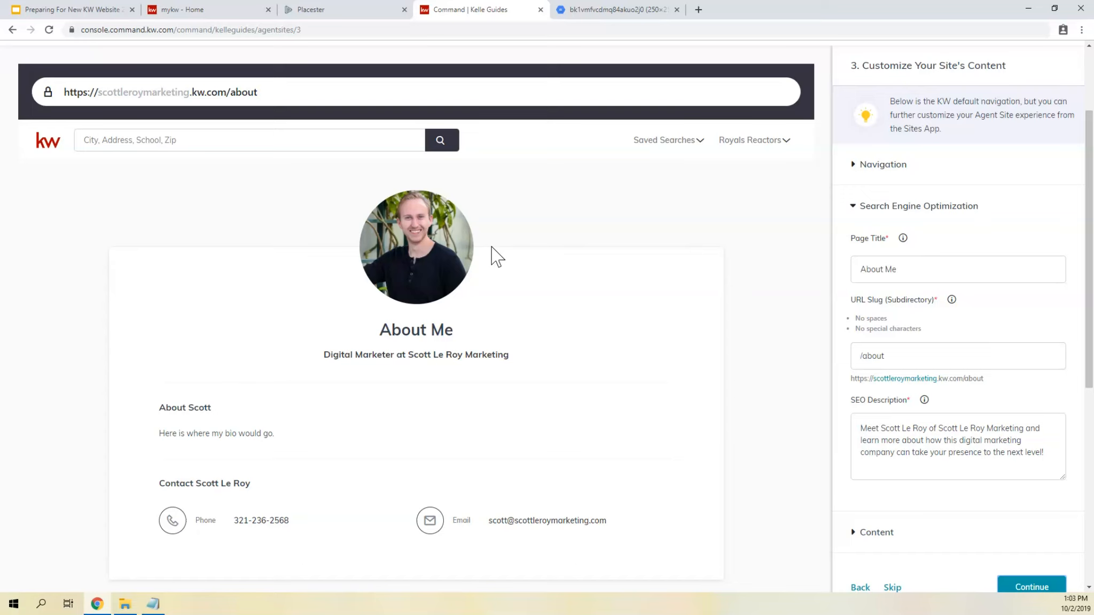
- Change the About page's SEO Page Title to "About" followed by the agent's first name
left_click(489, 262)
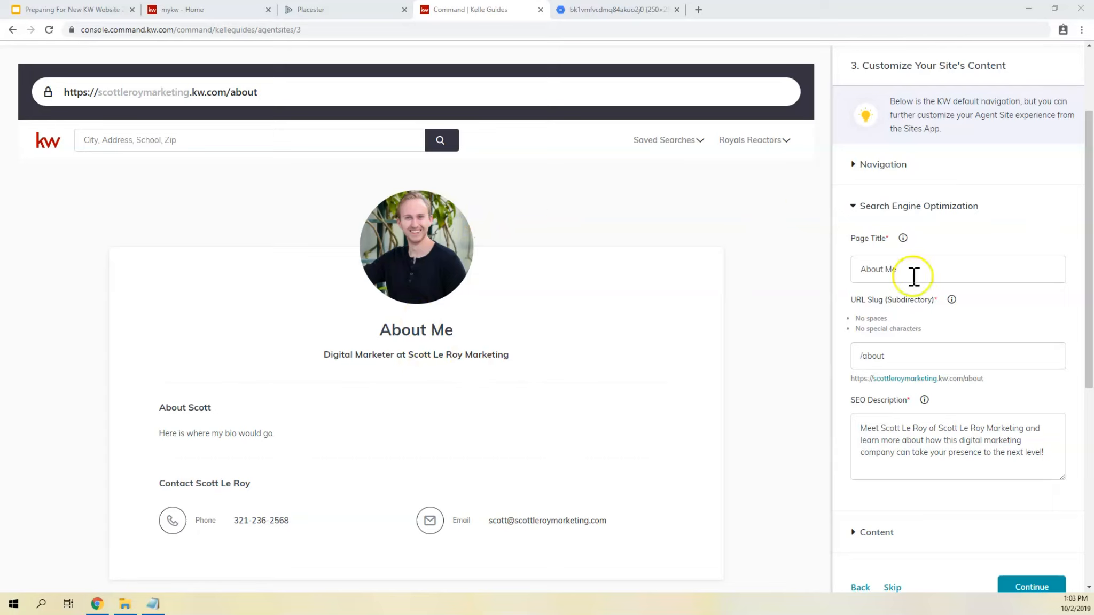
left_click_drag(914, 276, 834, 276)
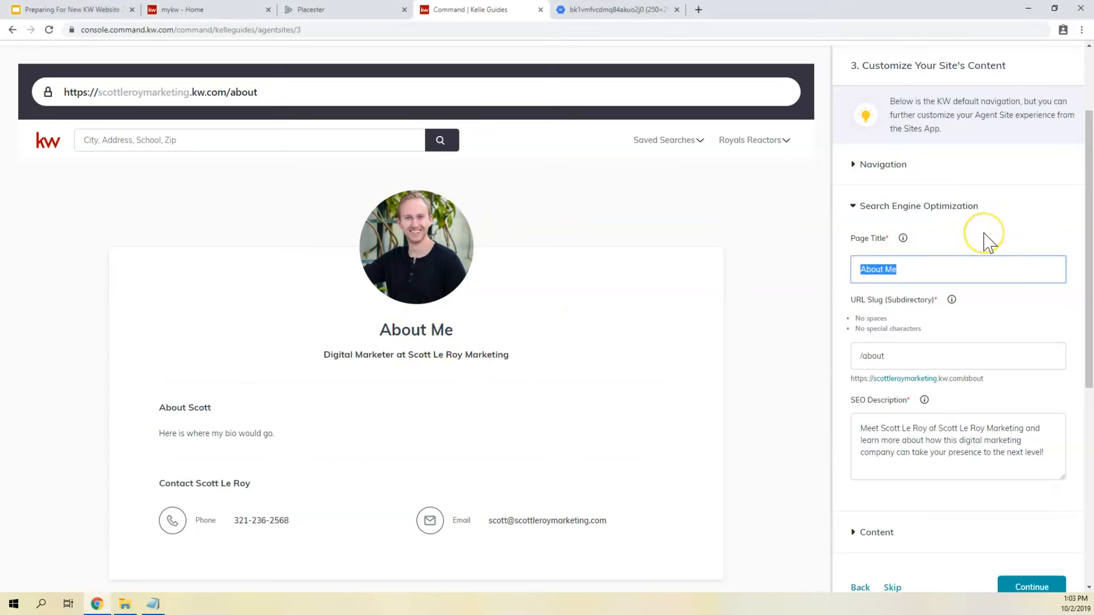
left_click(908, 273)
key("ctrl+a")
key("End")
key("BackSpace")
key("BackSpace")
type("Scott")
- Set the About page's URL slug to "about-" followed by the agent's first name in lowercase
scroll(869, 264, "down", 1)
double_click(875, 298)
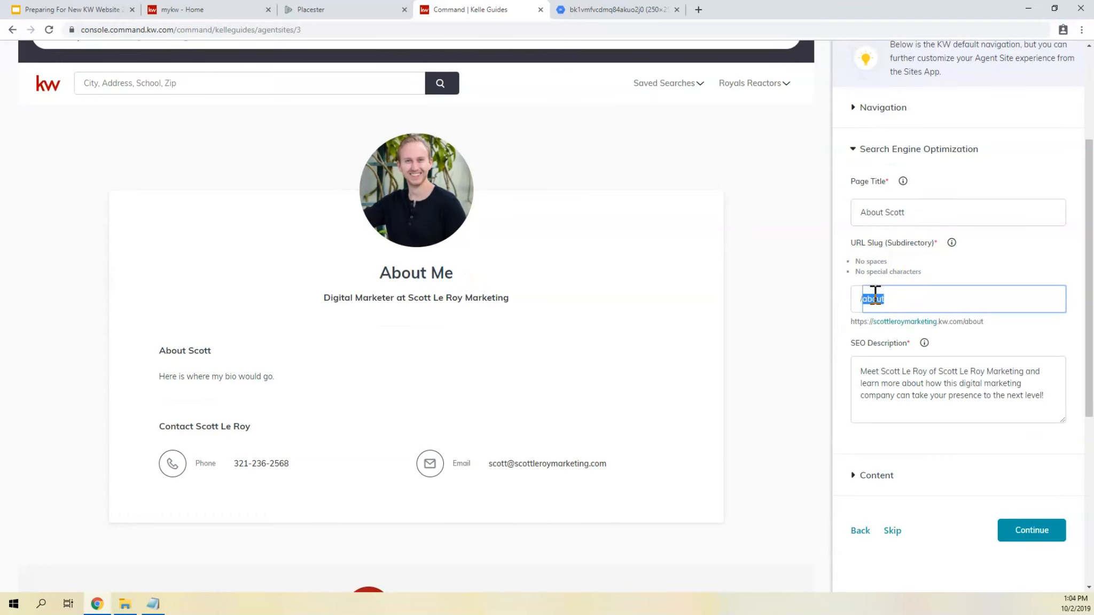
left_click_drag(875, 322, 966, 320)
left_click_drag(898, 303, 839, 302)
double_click(978, 321)
left_click_drag(918, 297, 853, 304)
type("about-scott")
left_click_drag(1006, 322, 968, 322)
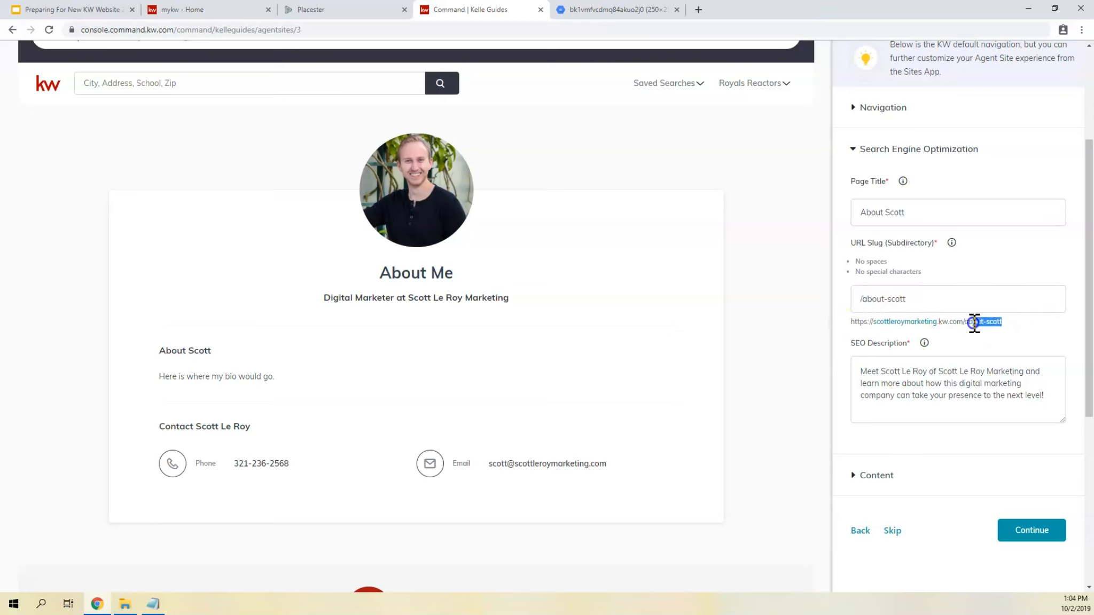
left_click(913, 299)
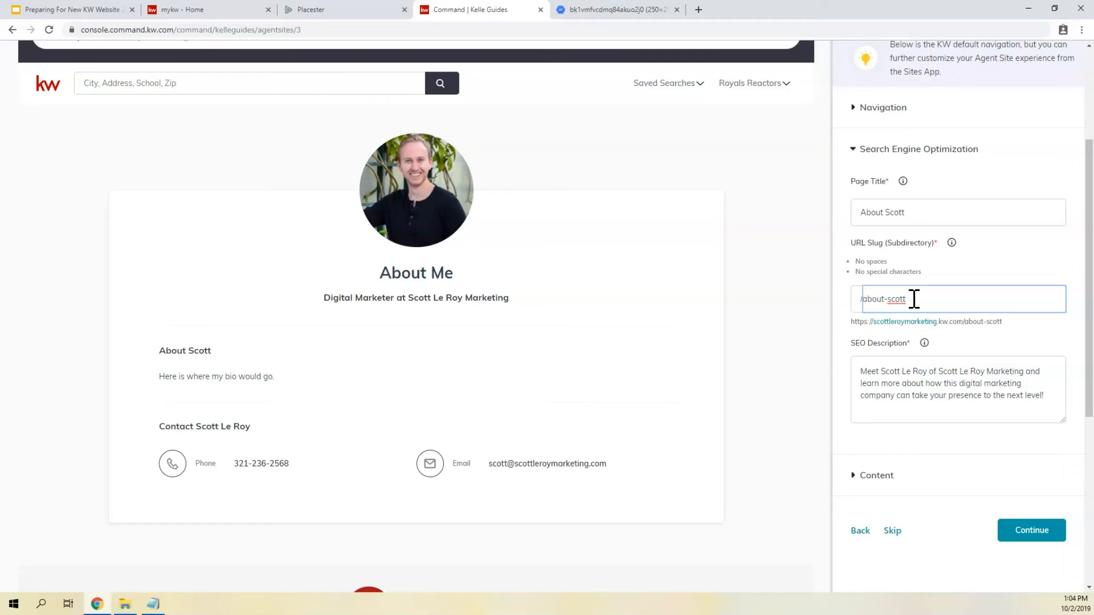
- Review the About page's SEO Description and expand the page's Content settings
scroll(842, 346, "down", 1)
left_click(884, 324)
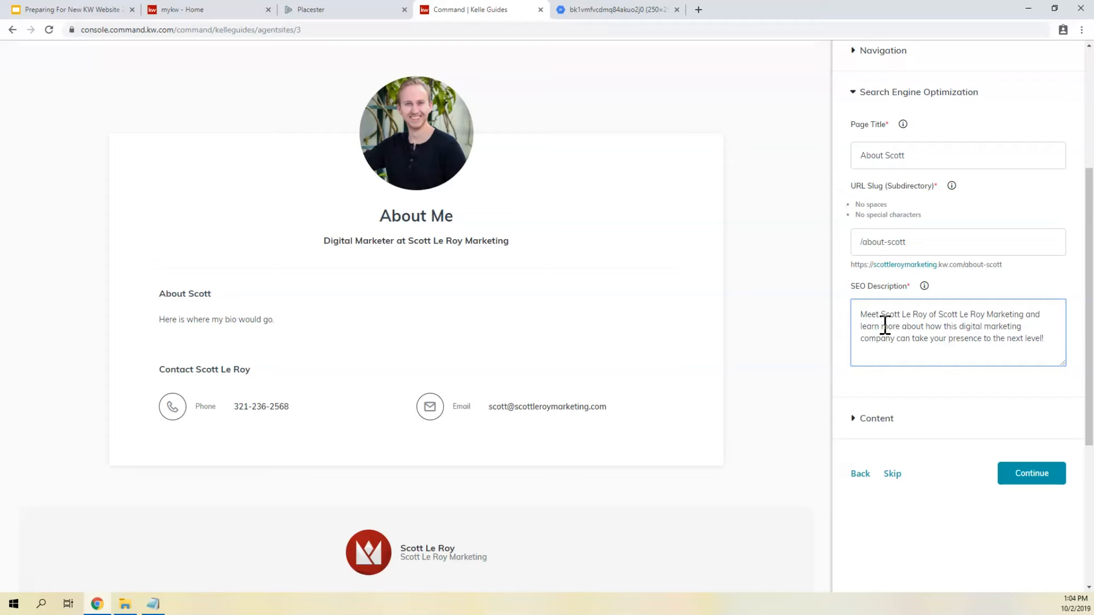
scroll(892, 320, "down", 2)
left_click(882, 315)
scroll(880, 309, "down", 2)
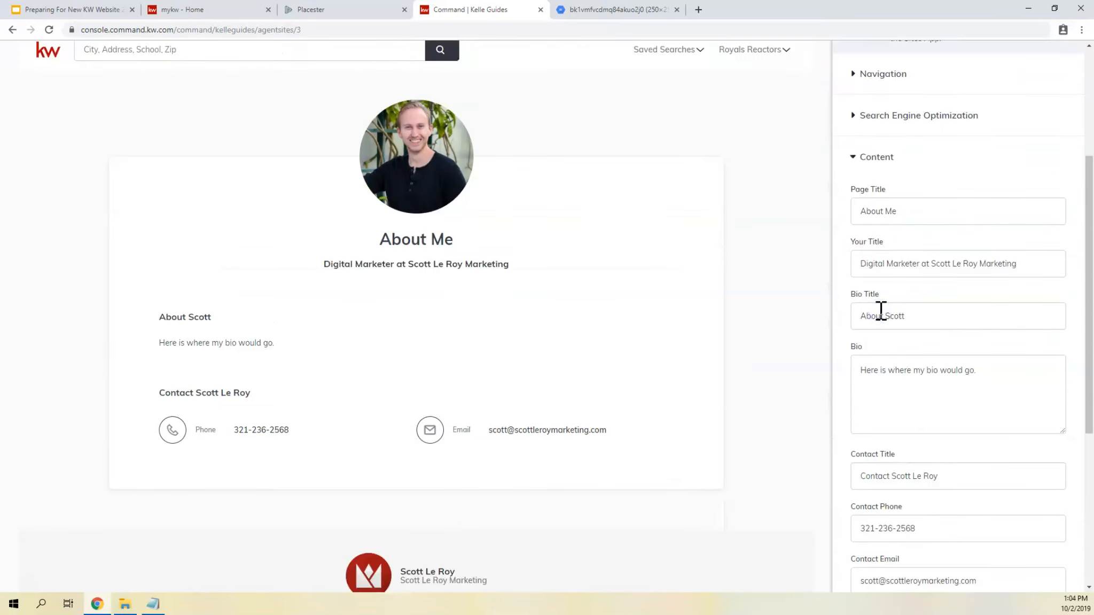
scroll(881, 310, "down", 2)
- Compare the Page Title, Your Title and Bio Title fields with their matching text in the About page preview
left_click_drag(923, 129, 822, 146)
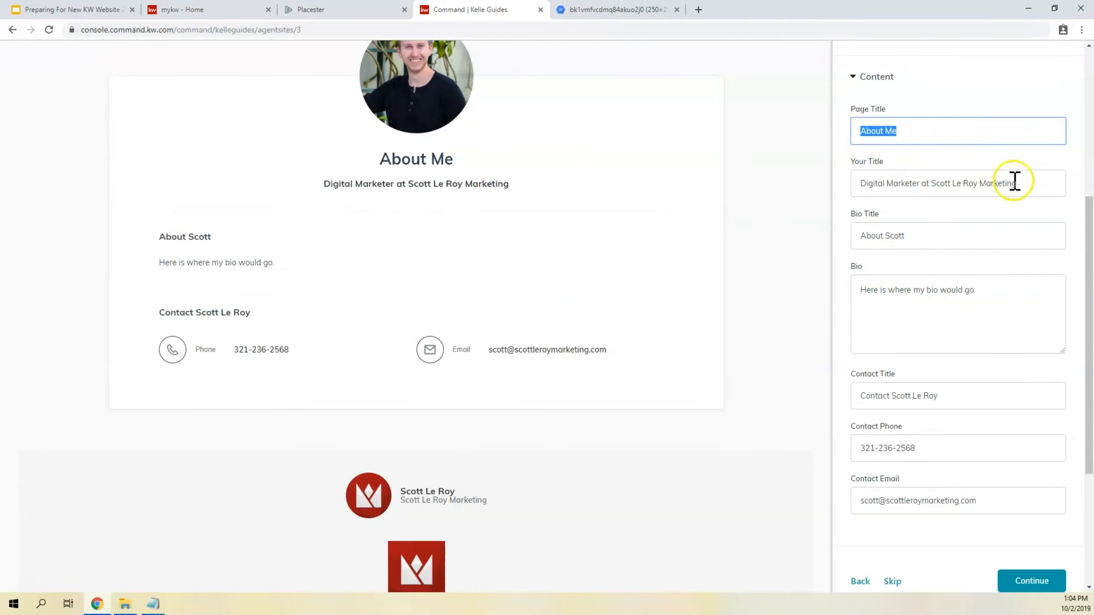
left_click_drag(381, 159, 479, 164)
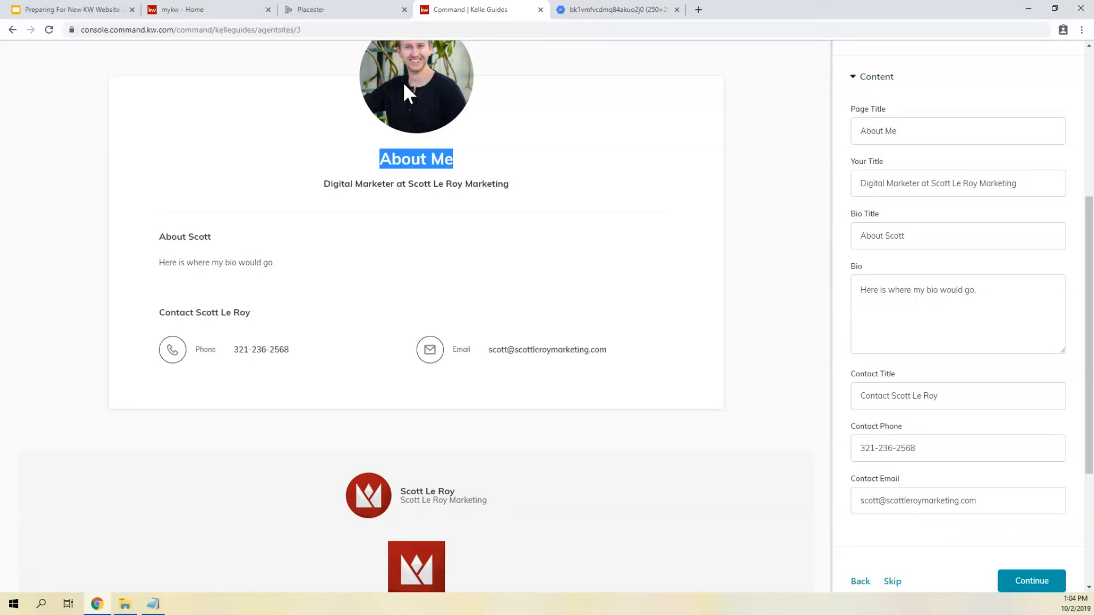
left_click_drag(903, 237, 688, 219)
left_click_drag(210, 245, 155, 243)
left_click_drag(323, 183, 508, 183)
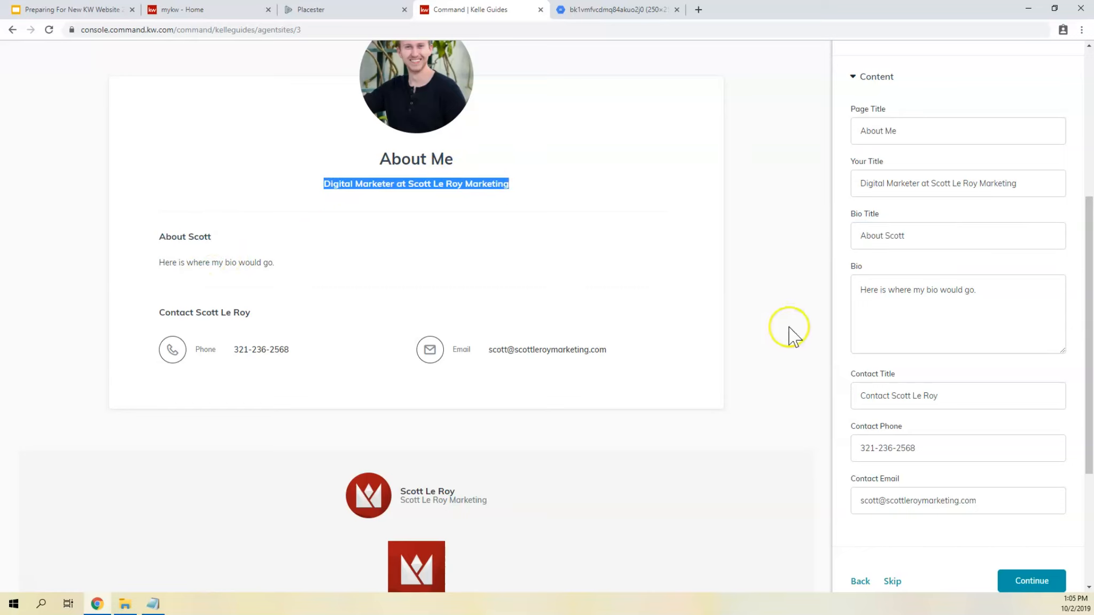
scroll(935, 334, "down", 2)
scroll(935, 333, "up", 2)
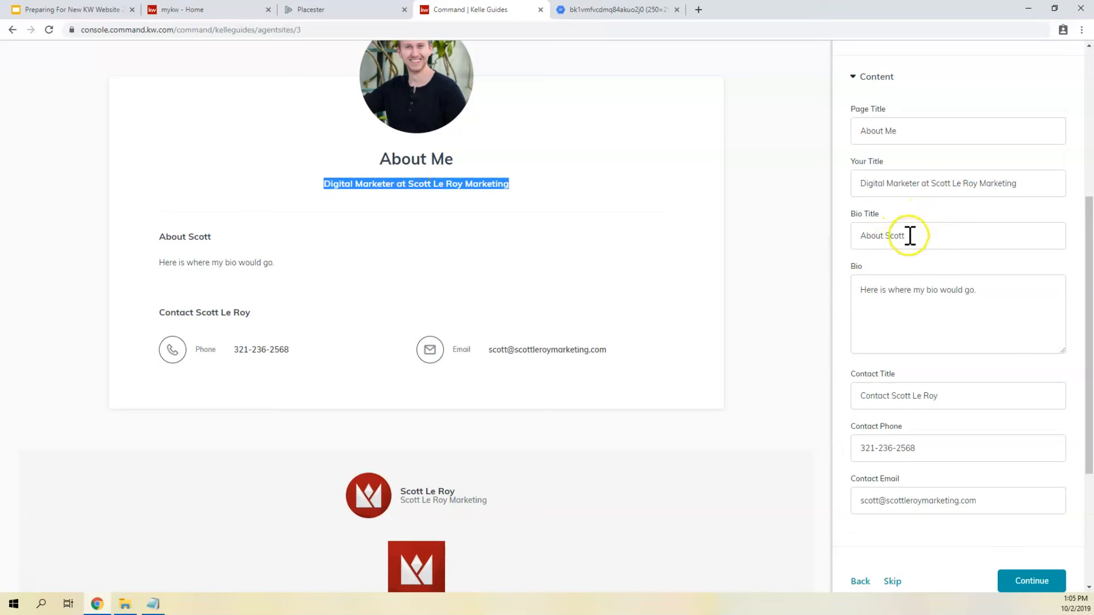
left_click_drag(323, 183, 520, 187)
left_click(401, 184)
left_click_drag(401, 184, 517, 182)
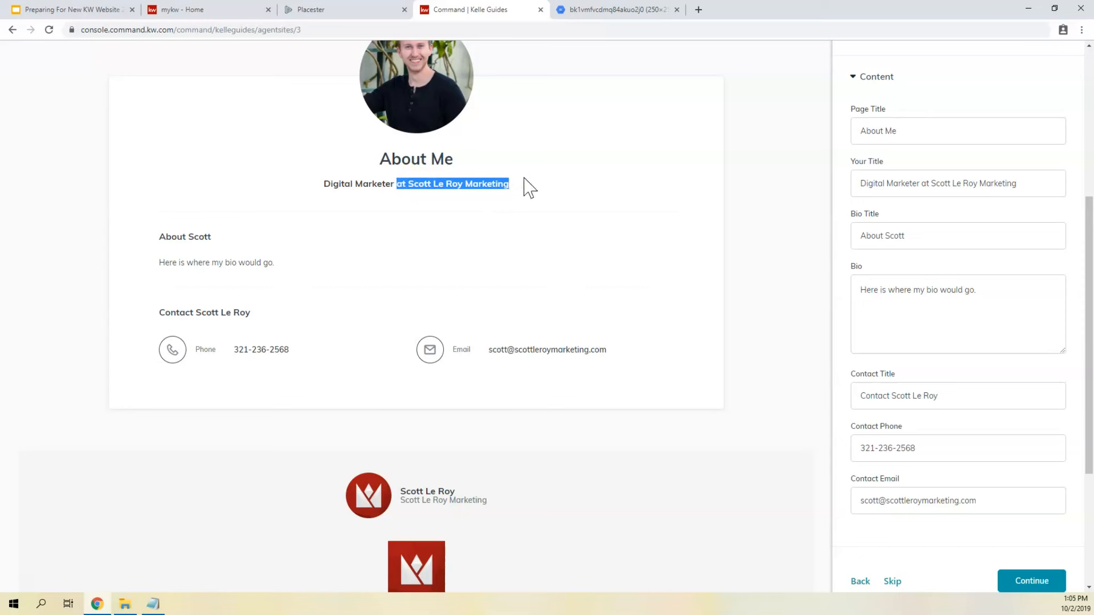
- Set the Bio Title to "Get To Know" followed by the agent's first name
left_click(889, 229)
left_click_drag(212, 236, 166, 238)
triple_click(921, 232)
type("Get")
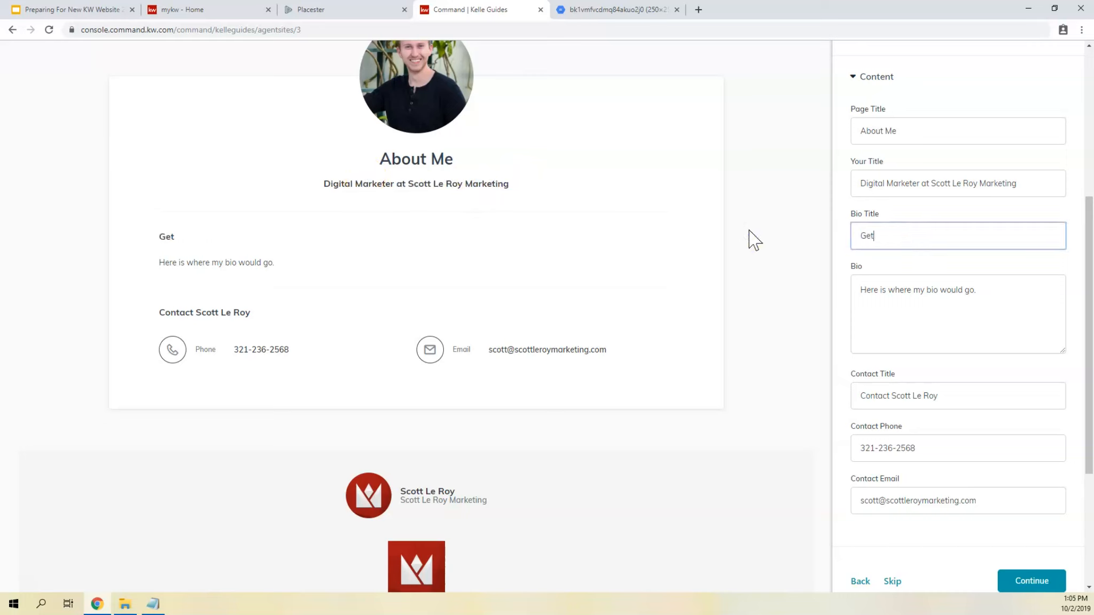
type(" To Know Scott")
- Set the Contact Title to "Always Available!" and continue to the Contact page's settings
left_click(965, 287)
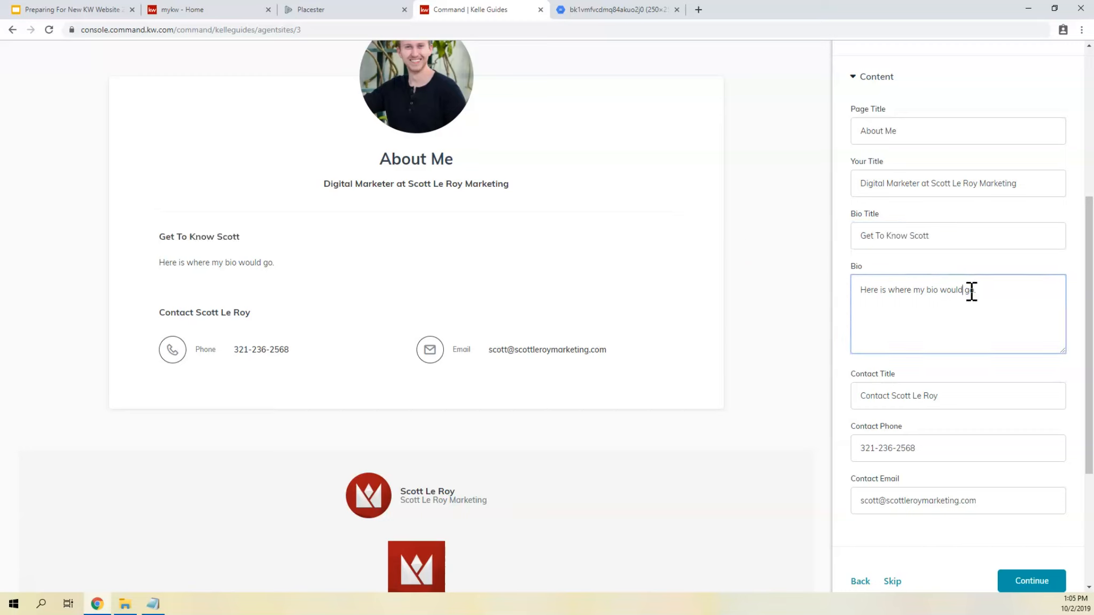
left_click_drag(912, 395, 918, 396)
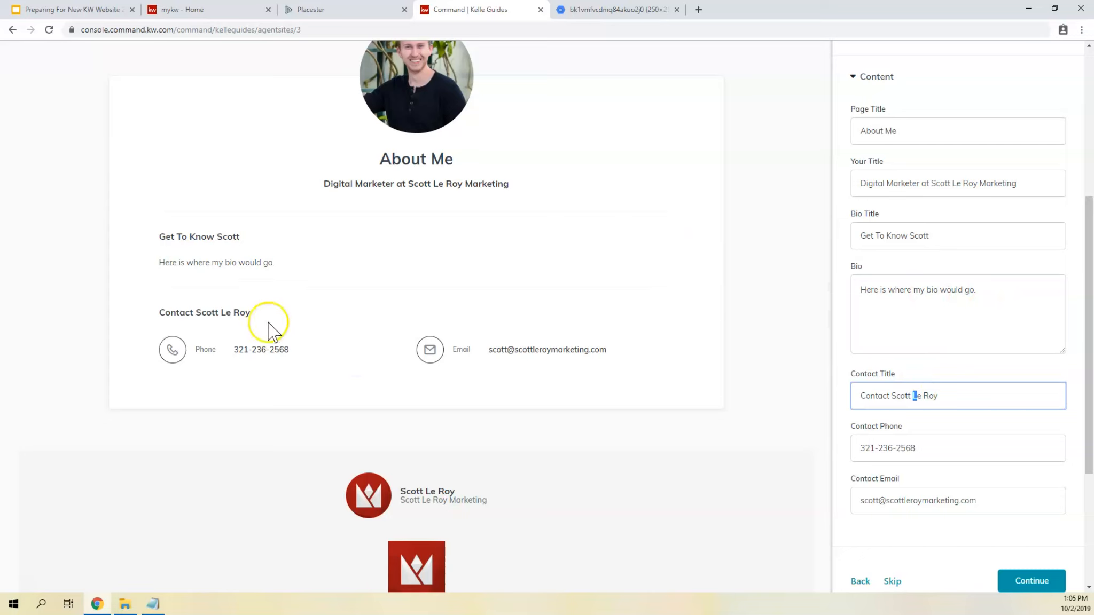
left_click_drag(159, 312, 264, 313)
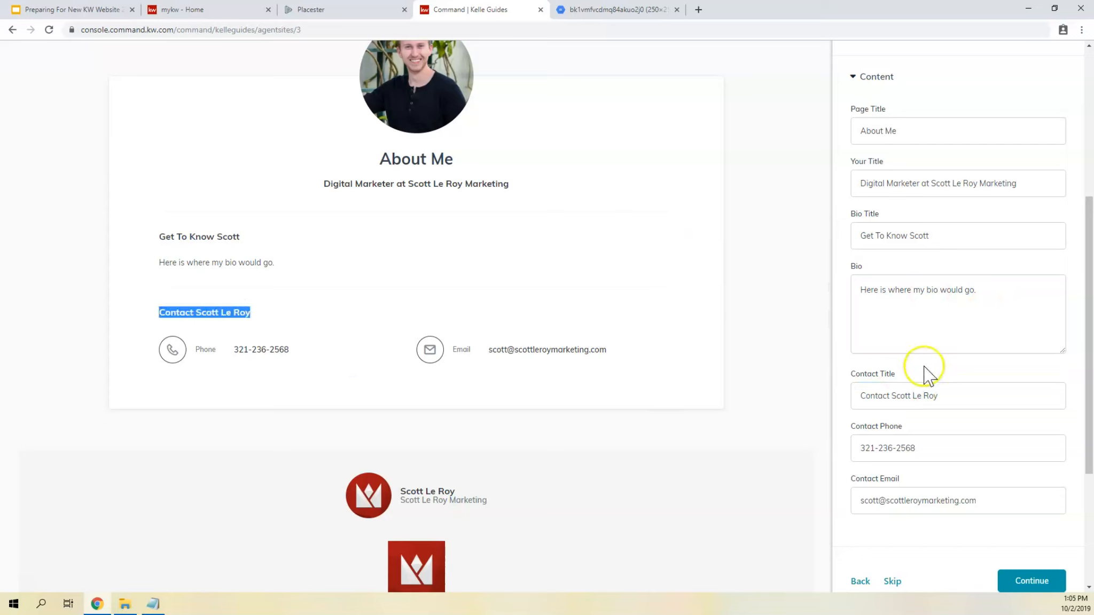
triple_click(899, 398)
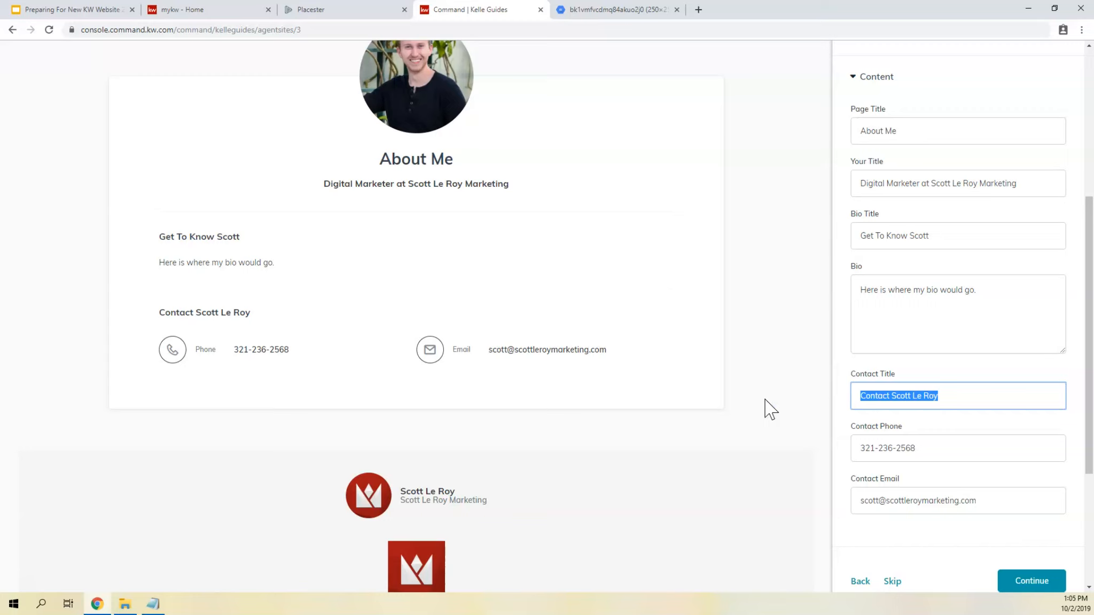
type("Always Available!")
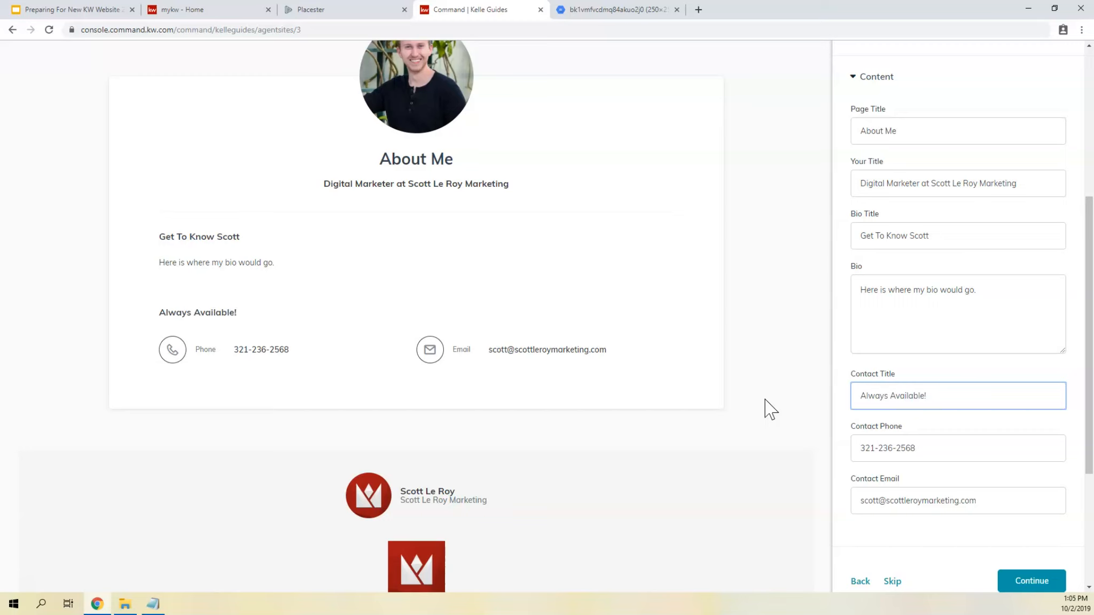
scroll(927, 405, "down", 2)
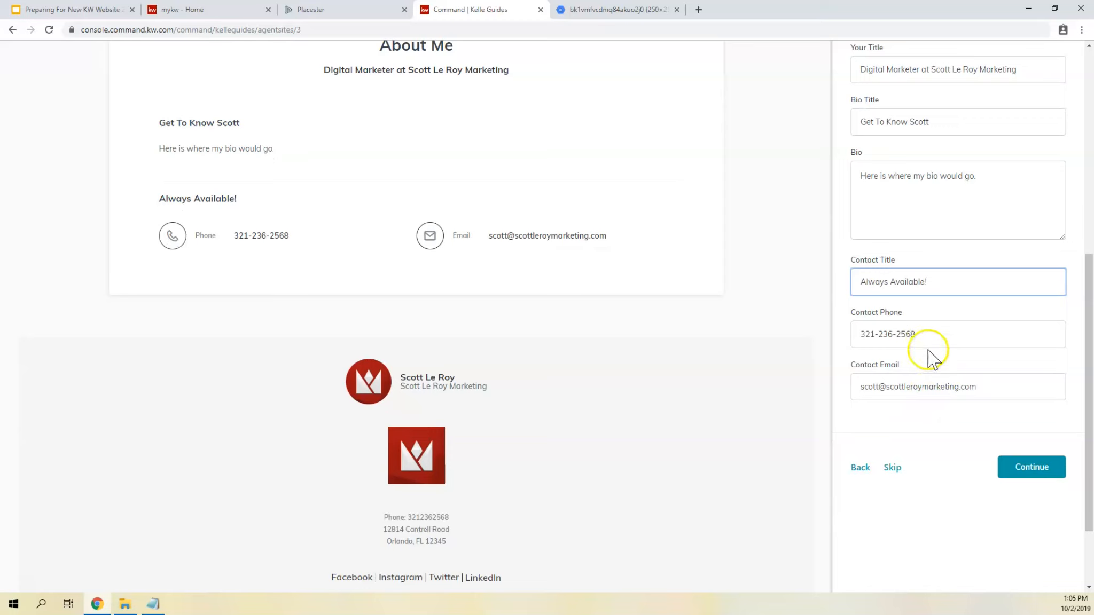
left_click(1023, 469)
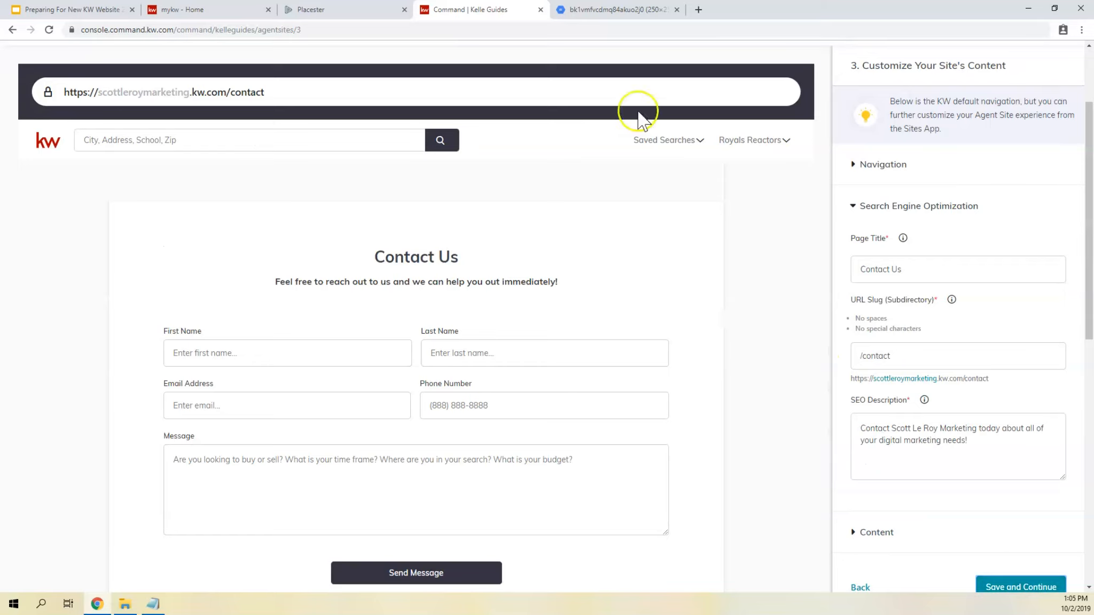
- Examine the Contact page's SEO Page Title, URL slug and SEO Description
scroll(898, 187, "down", 1)
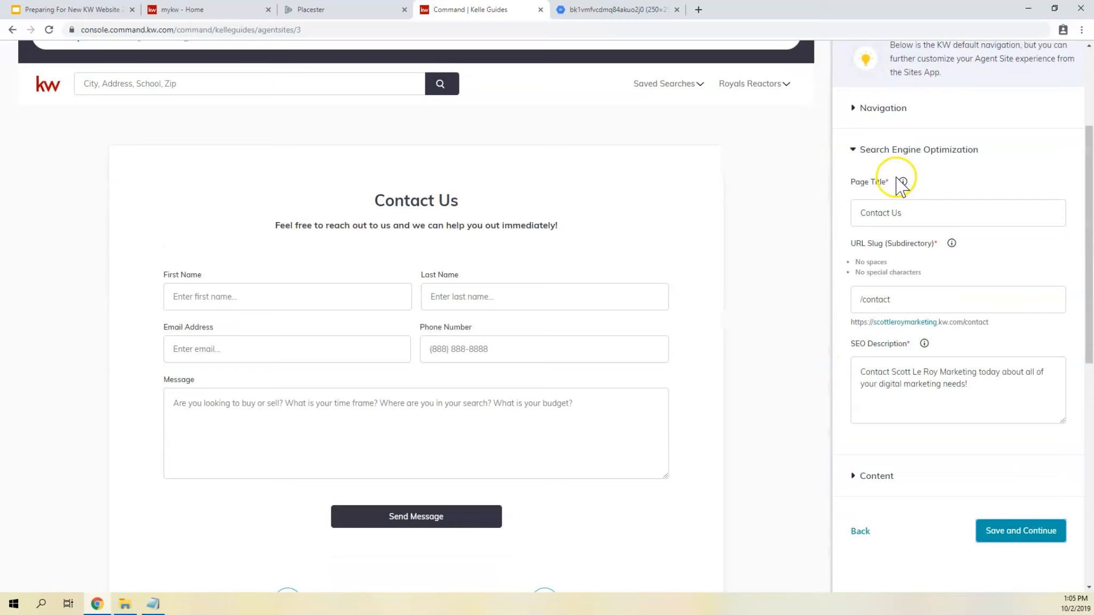
left_click_drag(920, 212, 831, 198)
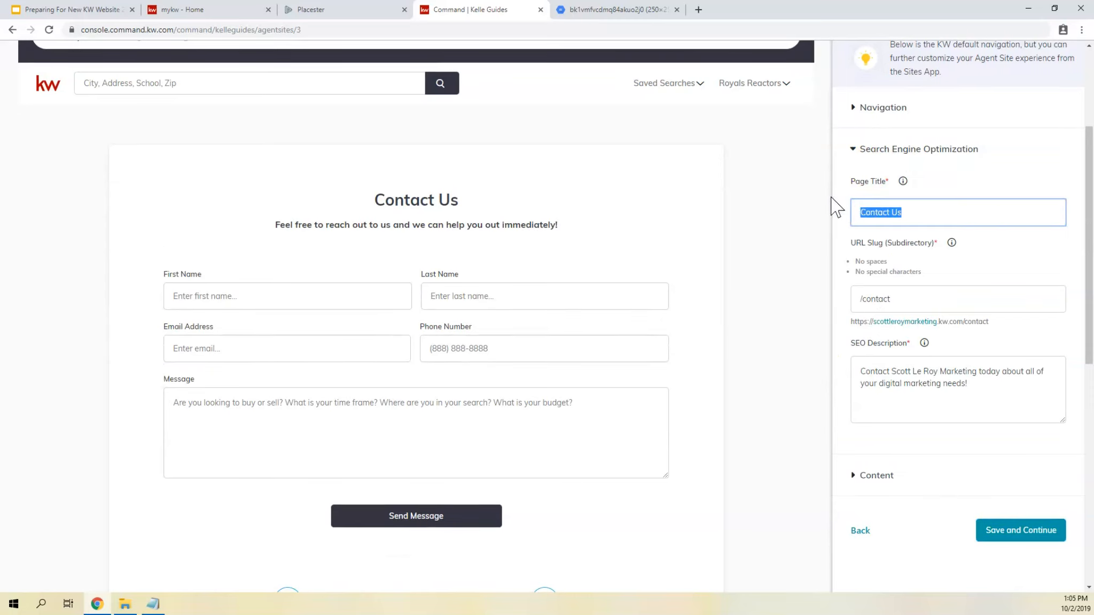
double_click(877, 299)
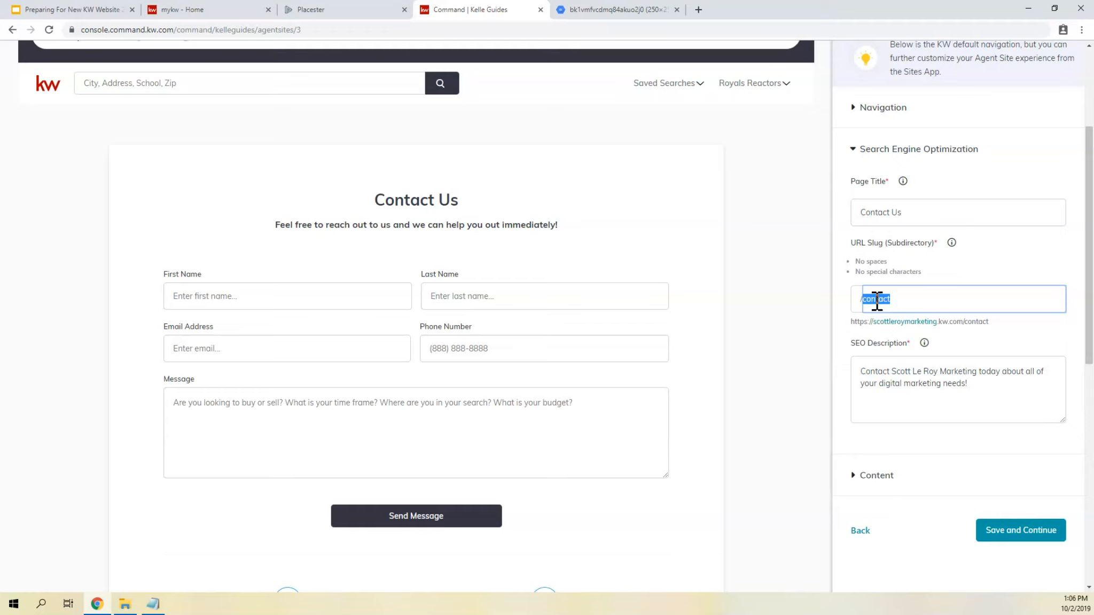
scroll(876, 300, "down", 3)
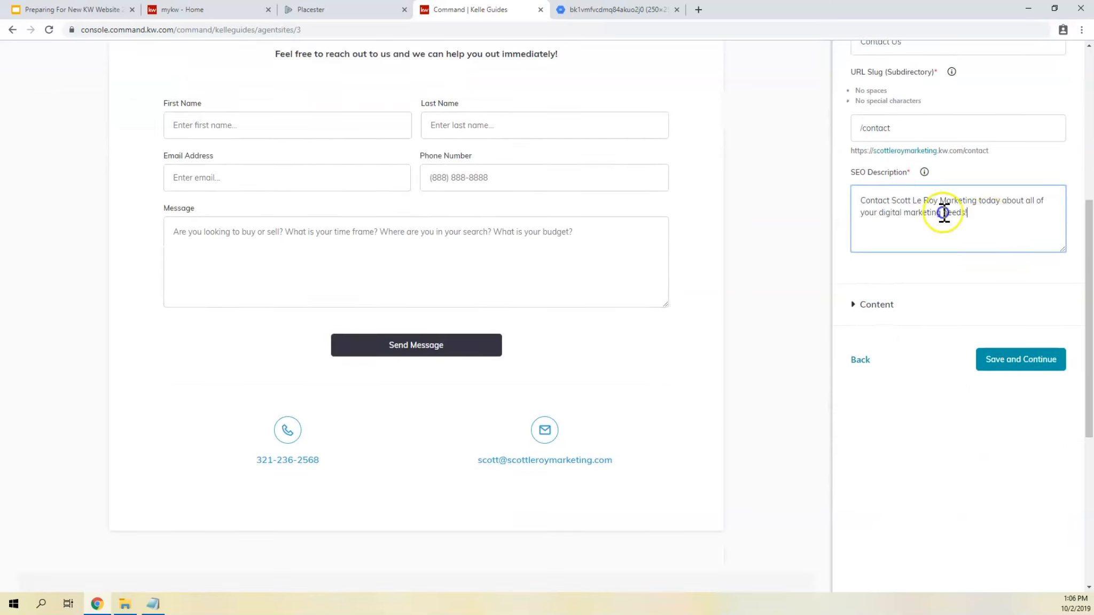
left_click_drag(953, 213, 795, 206)
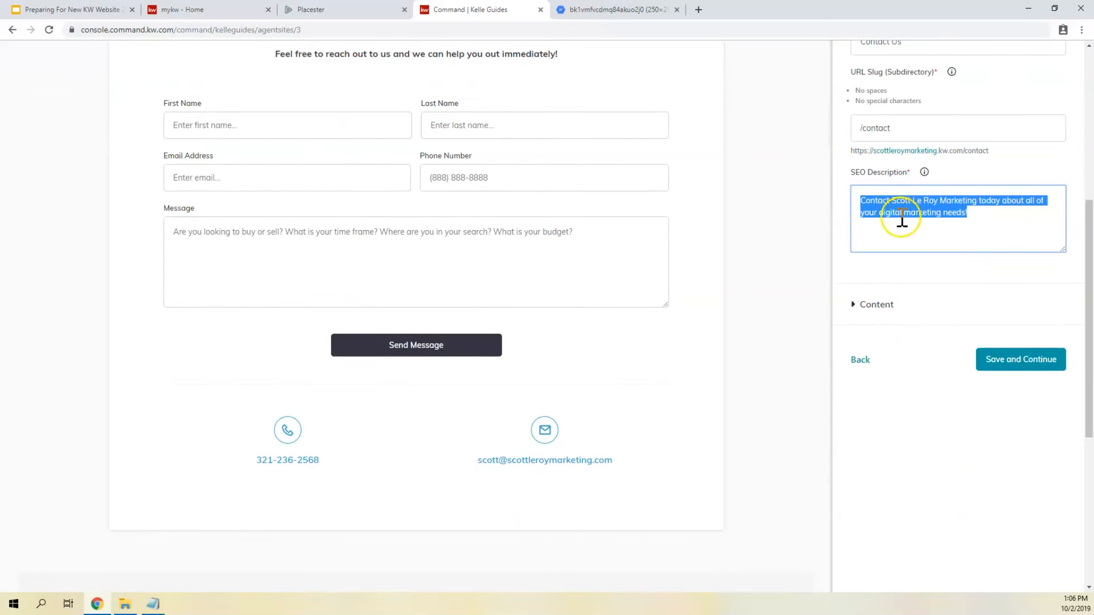
- Expand the Contact page's Content settings and compare the Page Header and Intro Paragraph with the preview
left_click(870, 308)
scroll(869, 313, "down", 1)
scroll(867, 285, "up", 3)
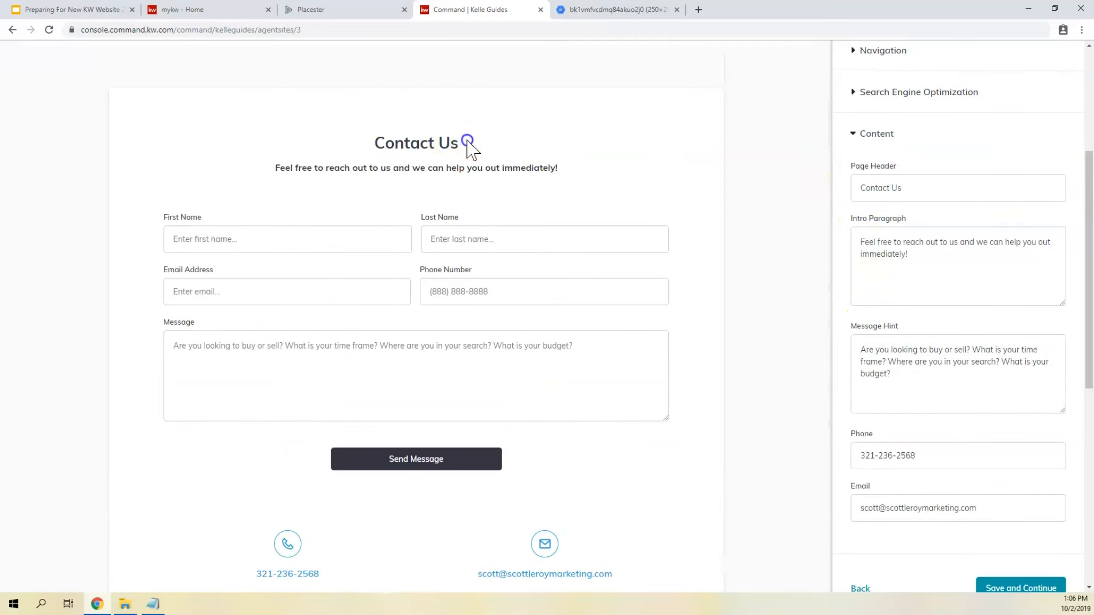
left_click_drag(468, 142, 370, 141)
left_click_drag(274, 168, 585, 175)
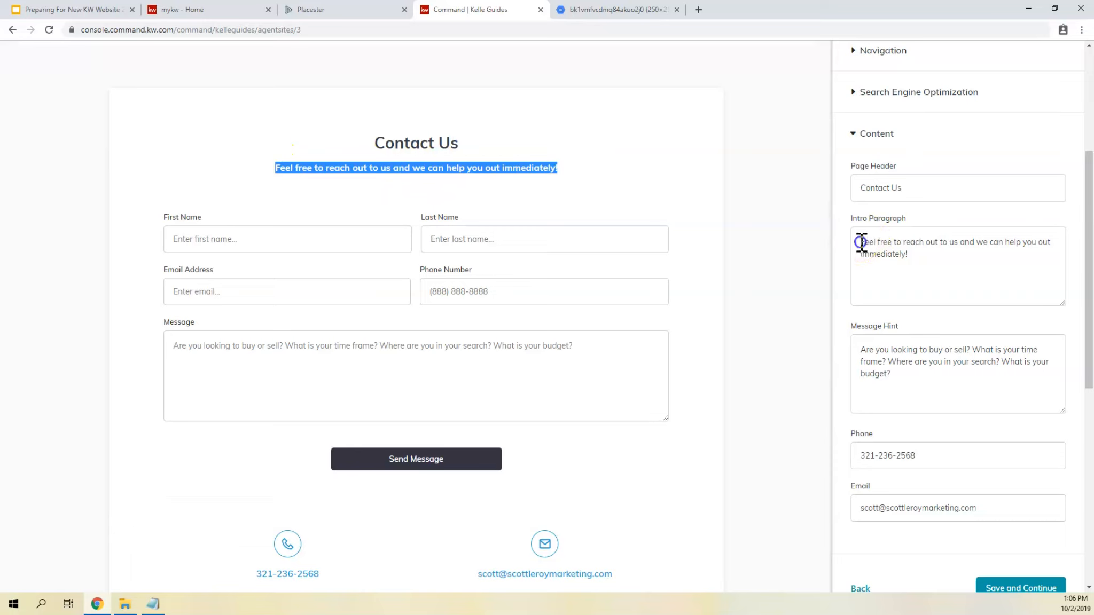
left_click_drag(860, 241, 940, 263)
left_click(944, 252)
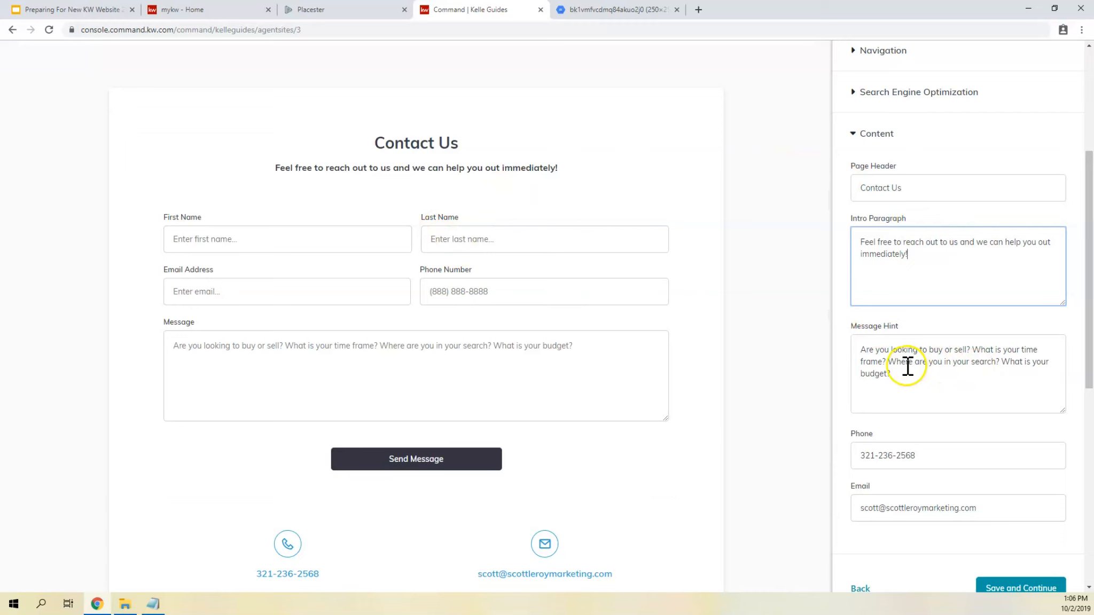
- Check the Message Hint text, and test the preview's Message field by entering "asdfasdfasdf"
left_click_drag(902, 374, 842, 345)
left_click(470, 374)
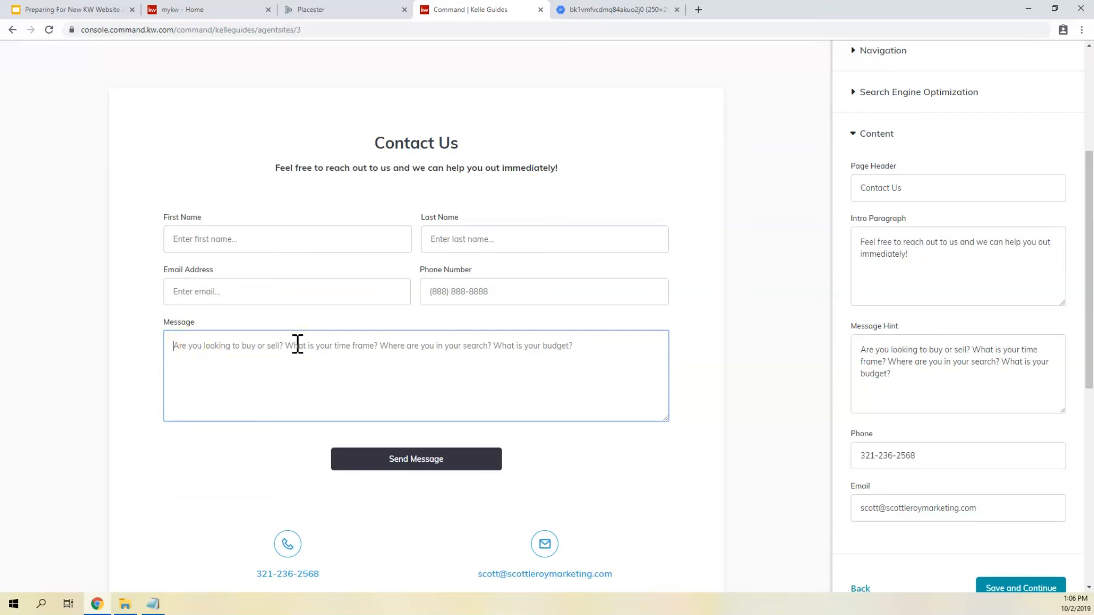
type("asdfasdfasdf")
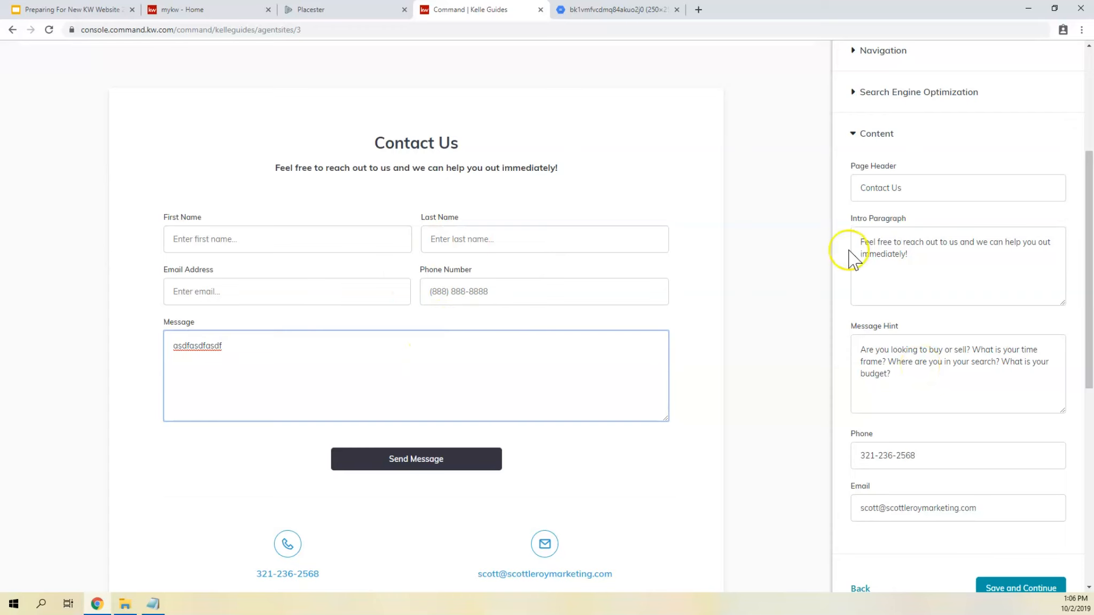
- Check the contact email shown in the preview, and save the Contact page to continue the site setup
scroll(861, 278, "down", 1)
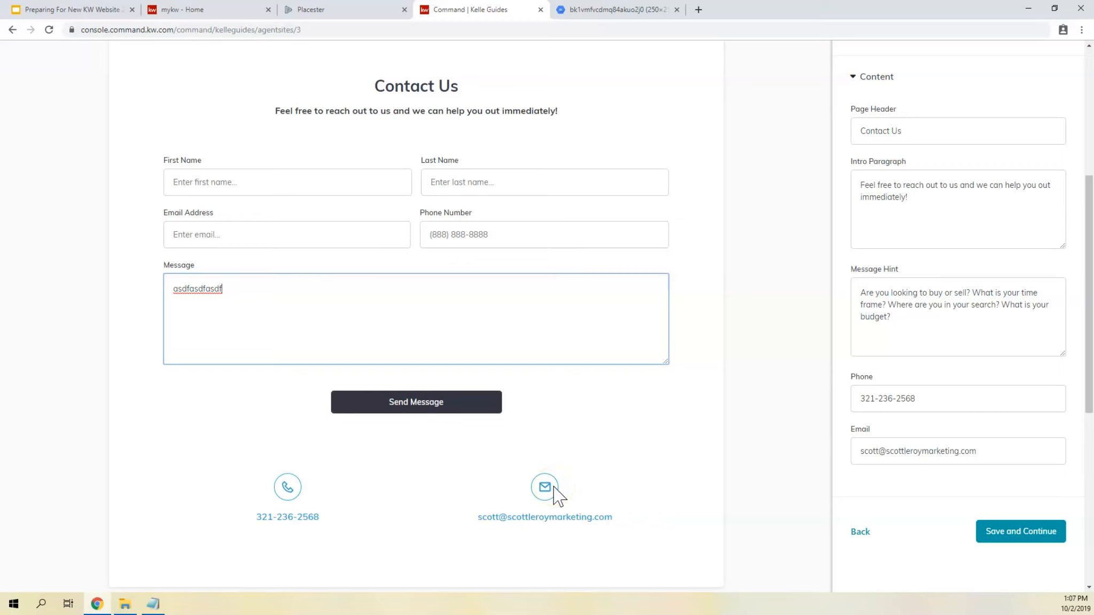
left_click_drag(605, 517, 445, 539)
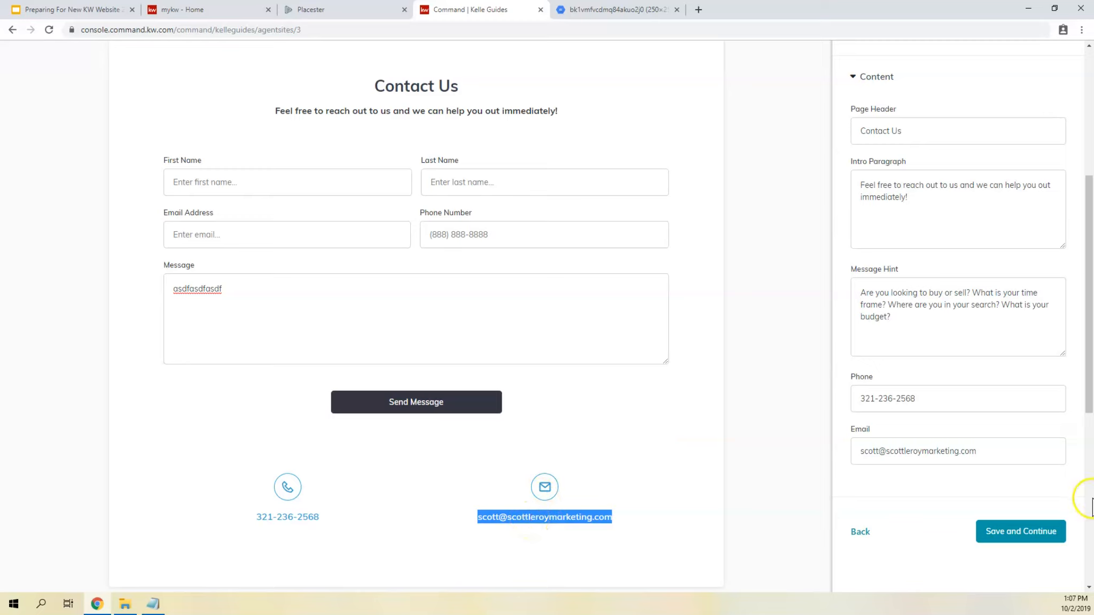
left_click(1009, 533)
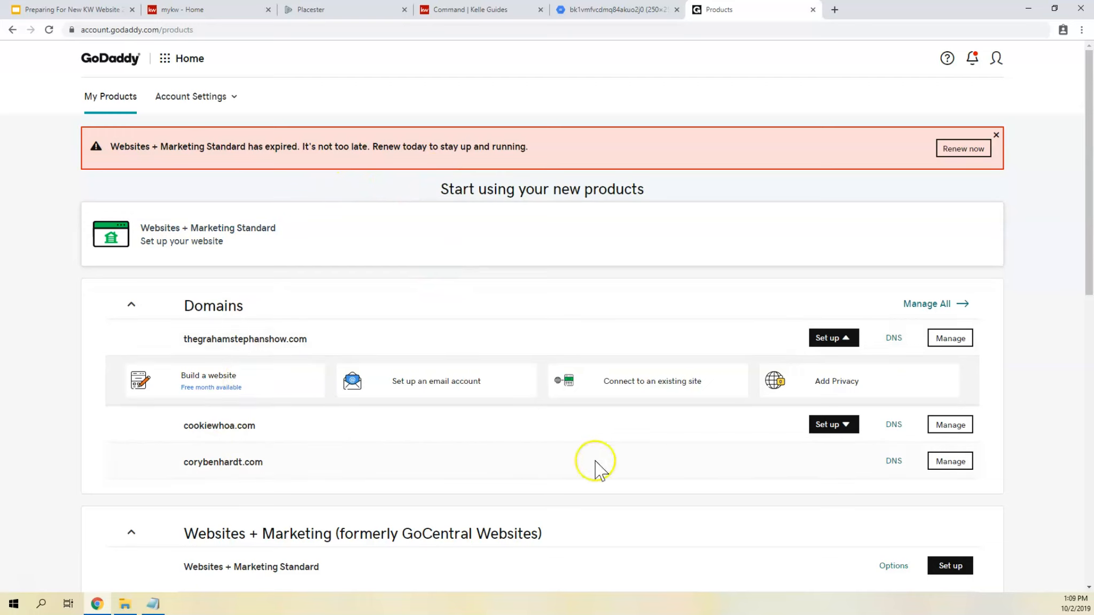
- In GoDaddy, open DNS management for the last listed domain and examine the A record's value
left_click(893, 462)
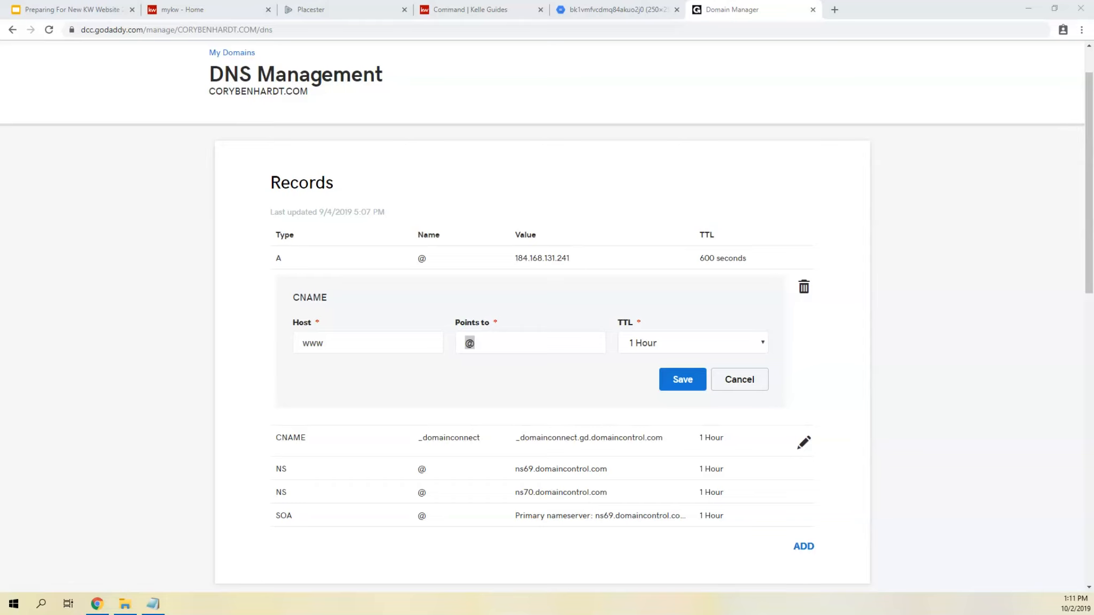
left_click_drag(571, 259, 501, 261)
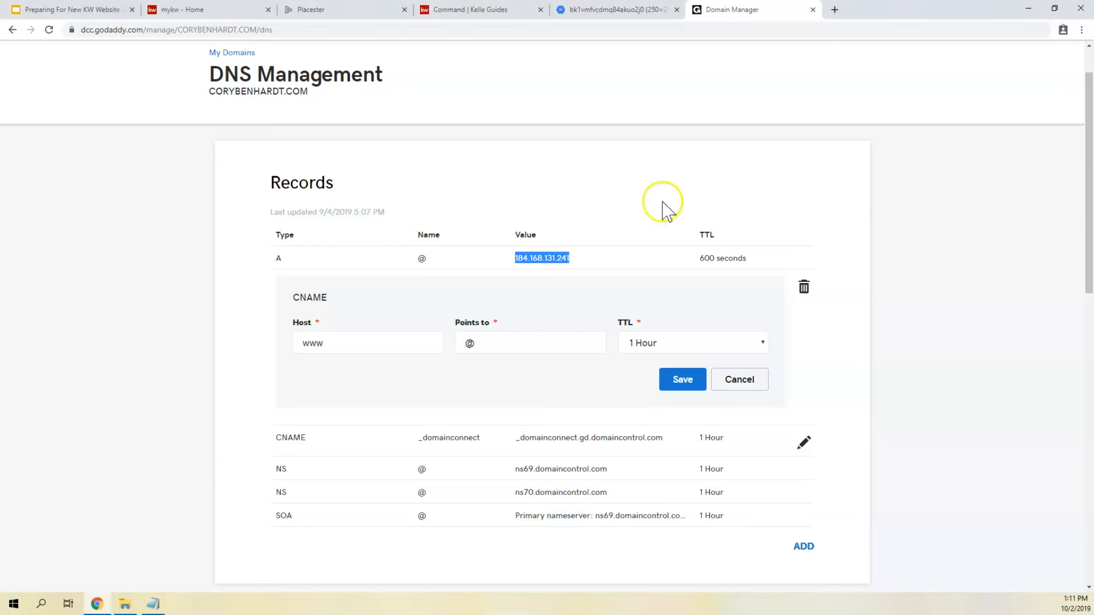
- Examine the www CNAME record's type, host and Points to value in its edit form
left_click_drag(288, 298, 323, 299)
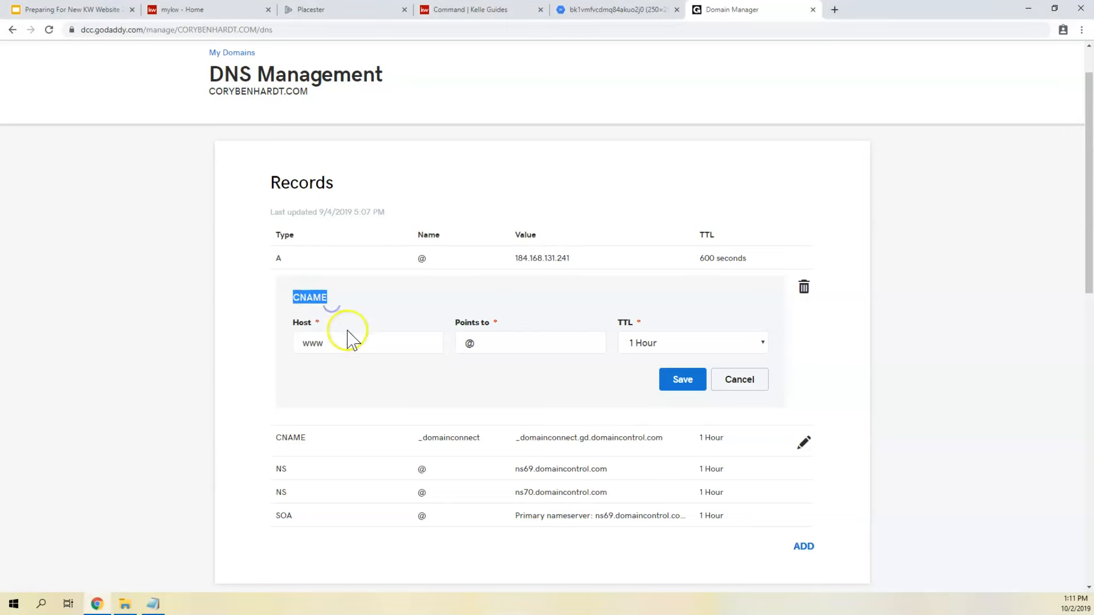
left_click_drag(325, 344, 290, 344)
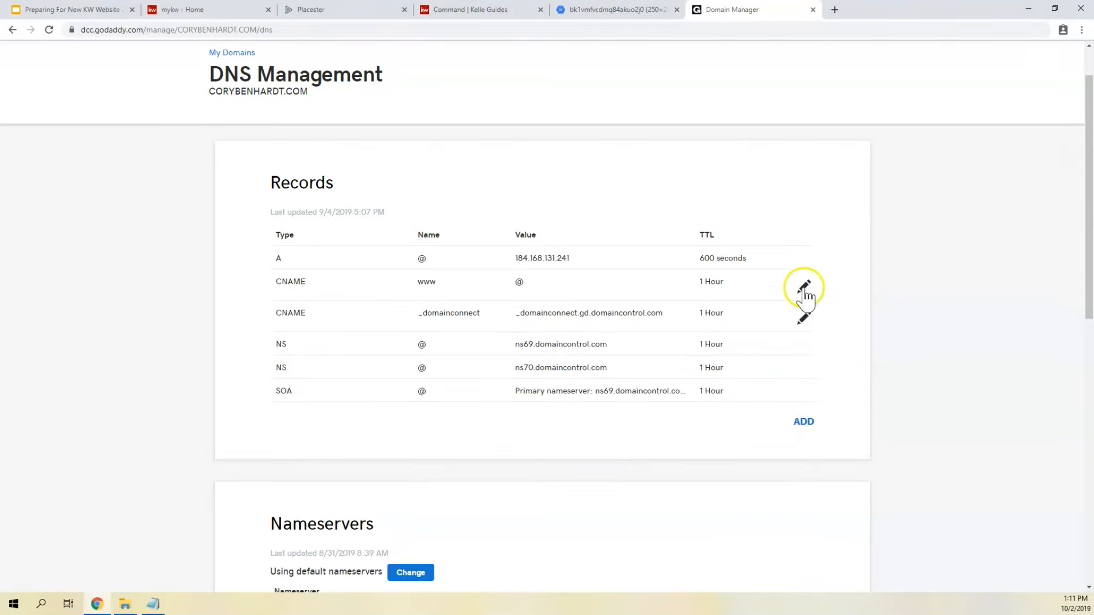
left_click(806, 287)
left_click_drag(481, 343, 444, 341)
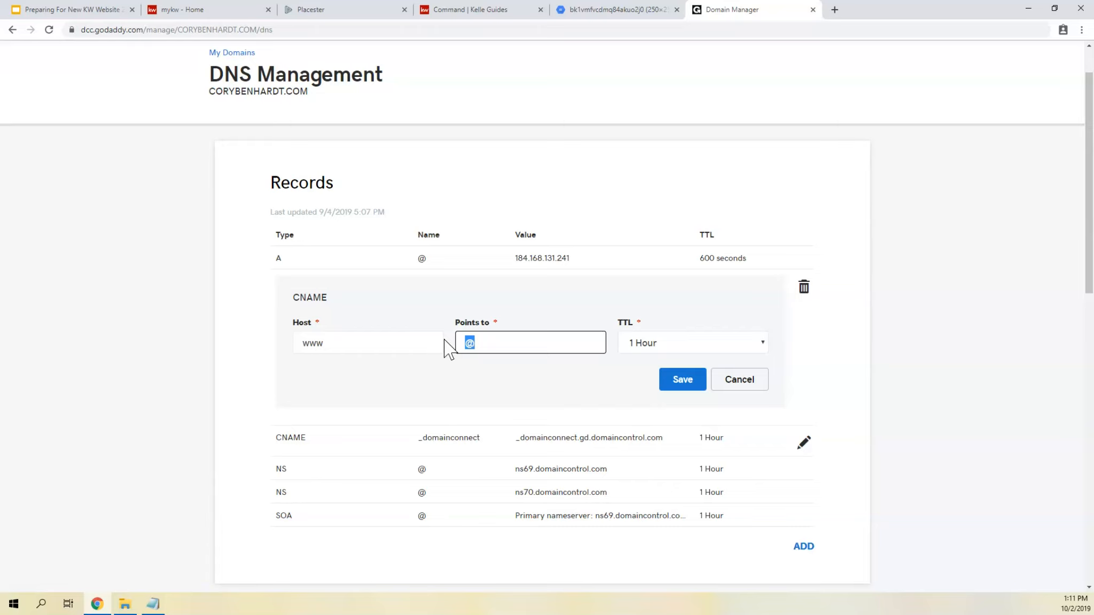
left_click(591, 306)
left_click(611, 302)
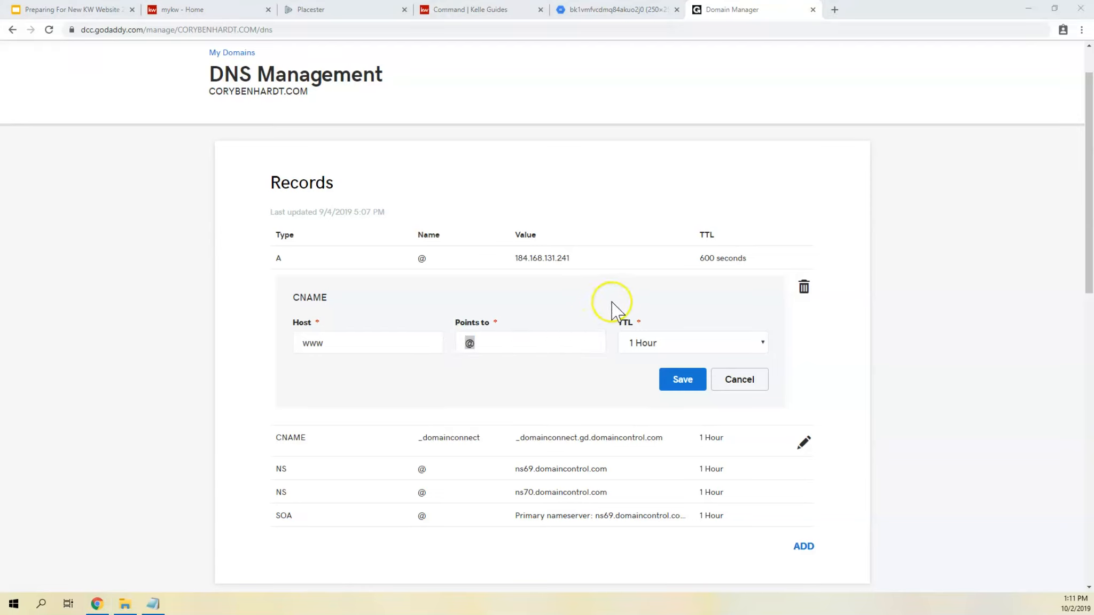
left_click(584, 293)
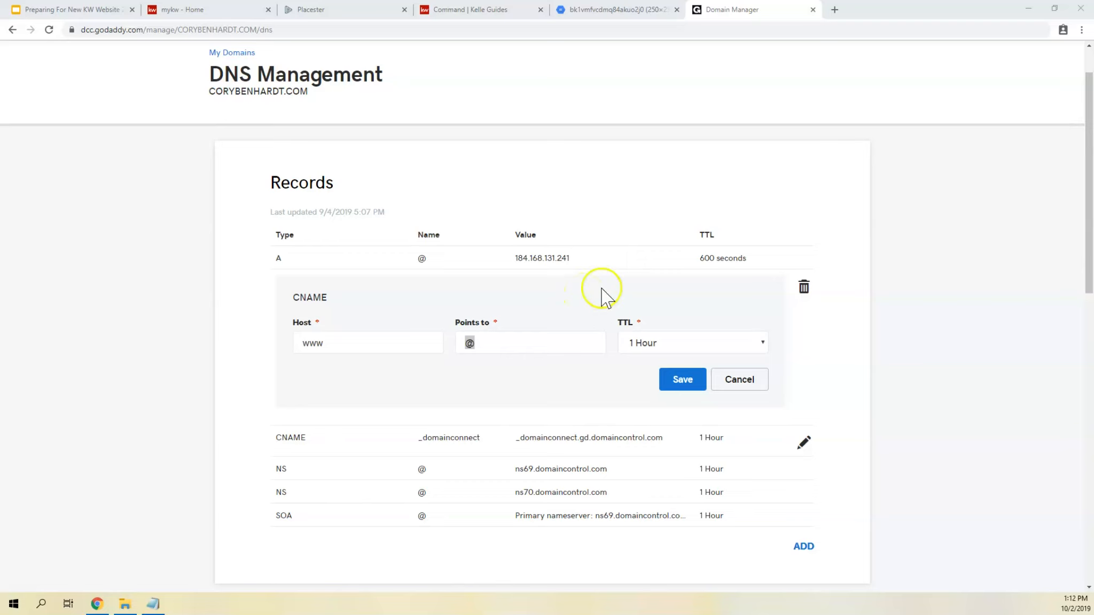
- Check the www CNAME record's Points to entry and save the record pointing to @
left_click(477, 350)
double_click(469, 343)
left_click(679, 380)
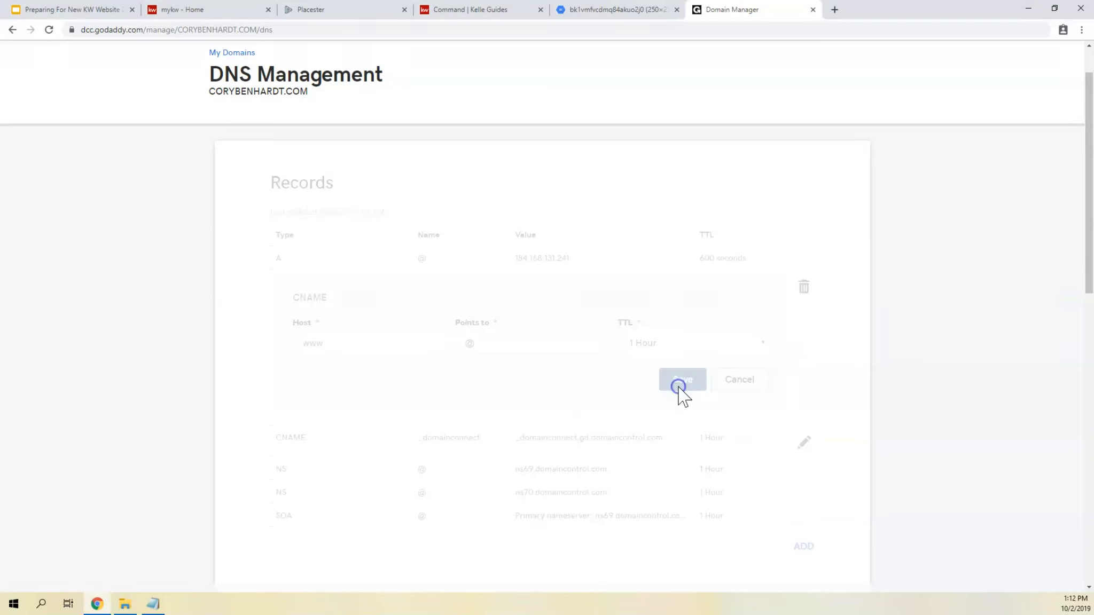
- Examine the KW site address that the domain forwards to in the Forwarding section
scroll(694, 320, "down", 10)
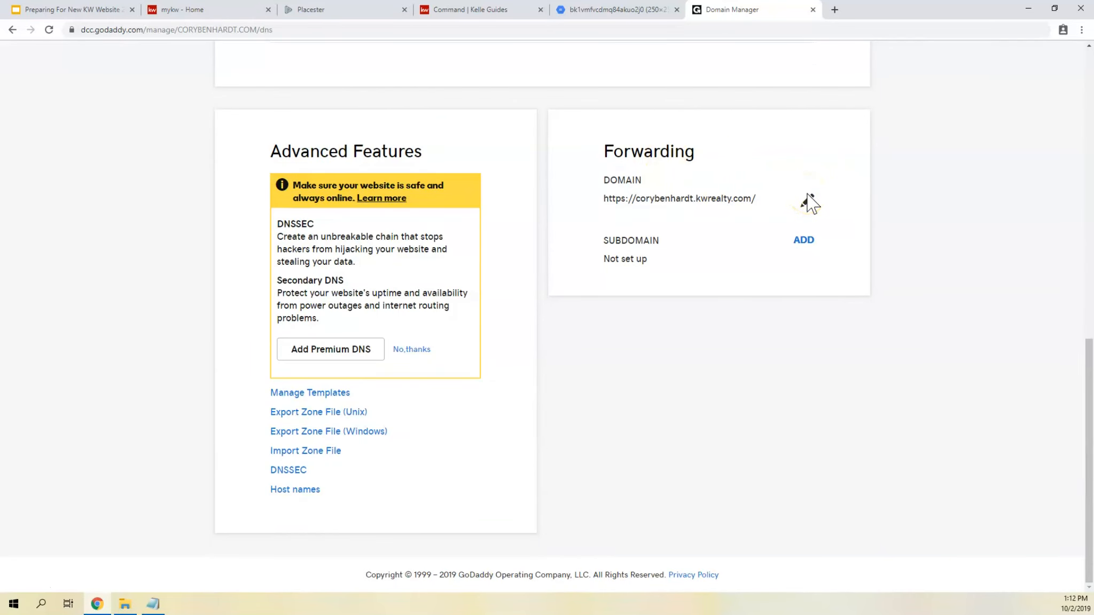
left_click_drag(615, 199, 799, 200)
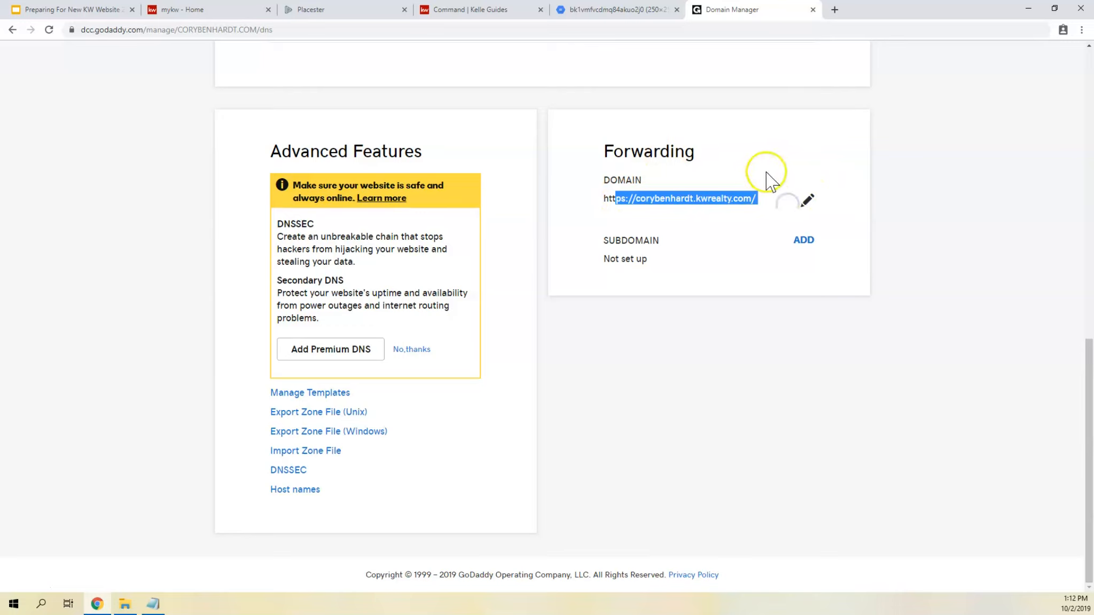
left_click(701, 183)
left_click_drag(665, 198, 749, 197)
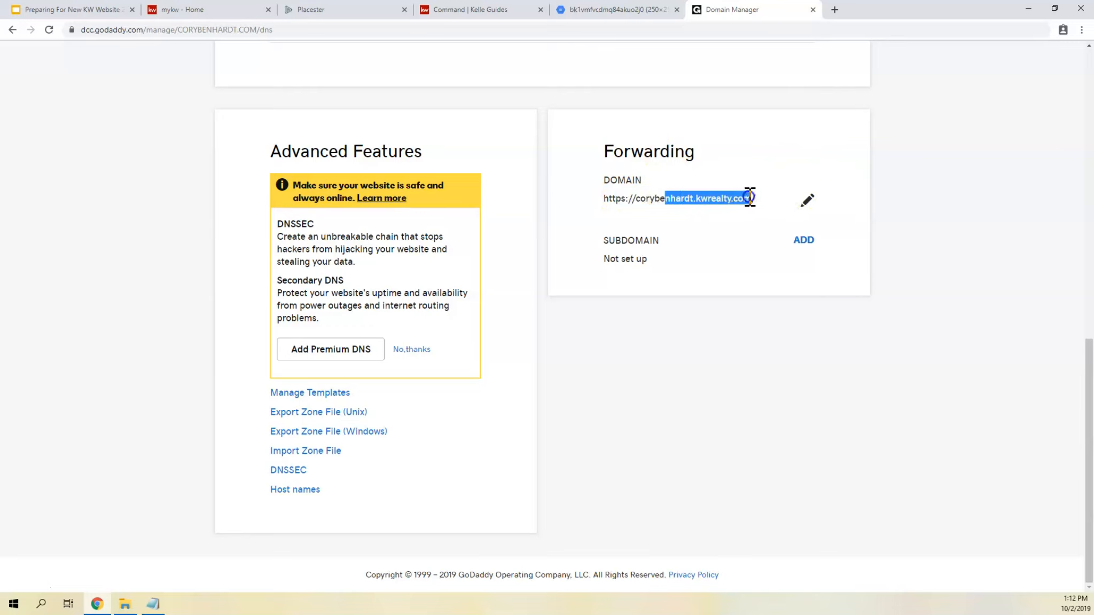
left_click(650, 195)
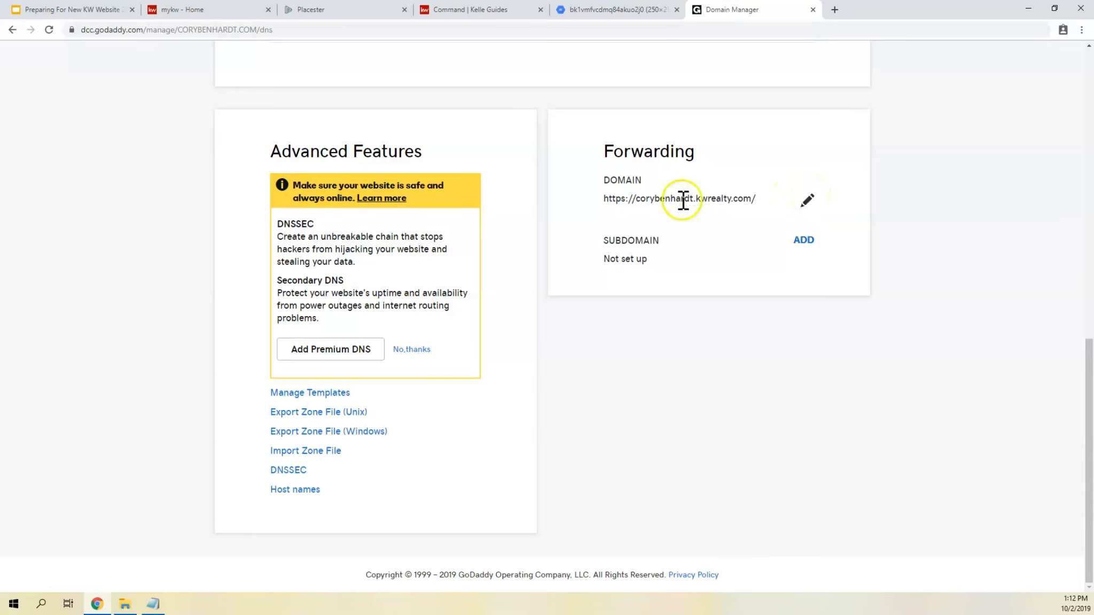
- Open the domain forwarding for editing, check the destination address, and save it with https, Permanent (301) and Forward only
left_click(806, 201)
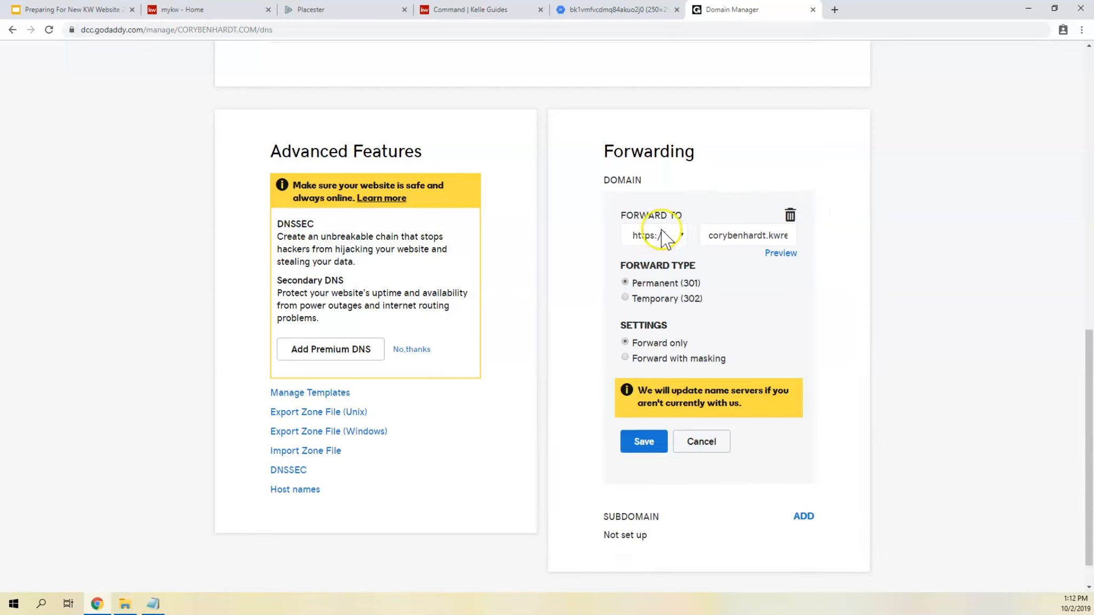
left_click(733, 236)
key("ctrl+a")
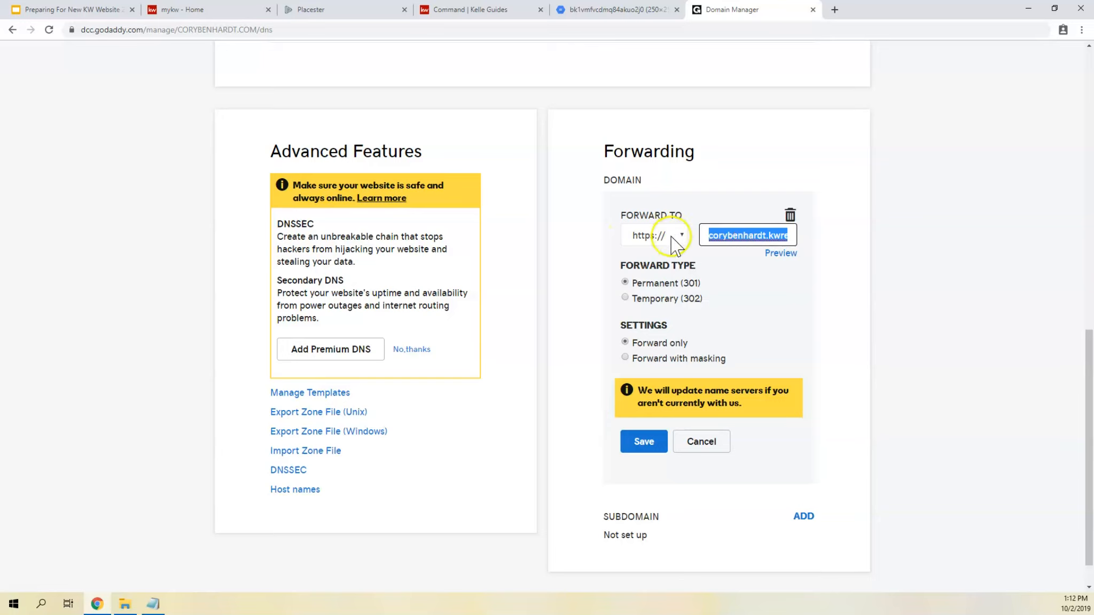
left_click(727, 236)
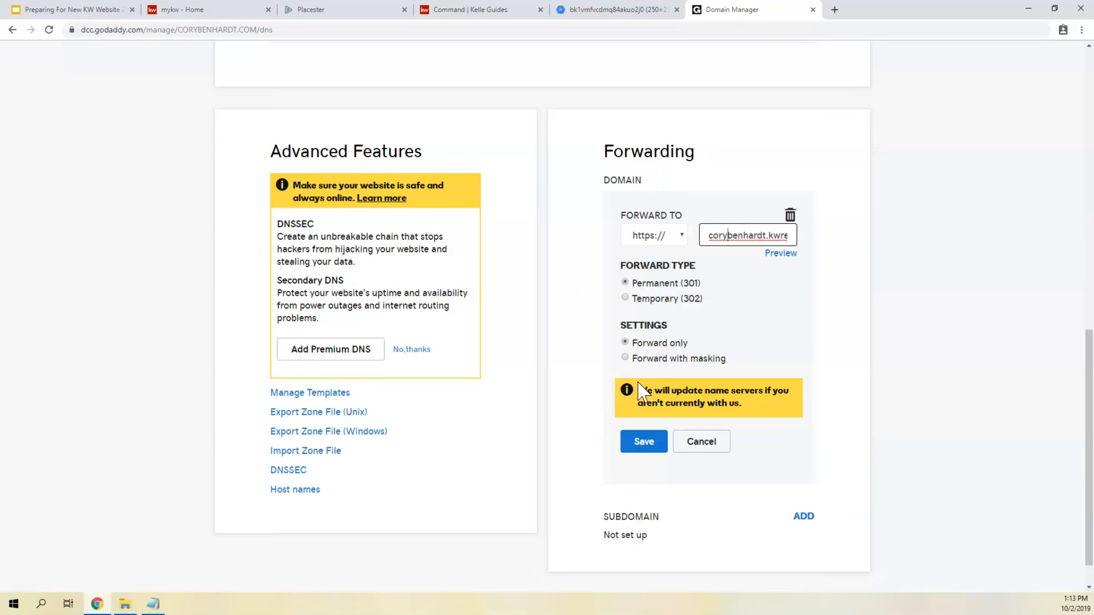
left_click(638, 441)
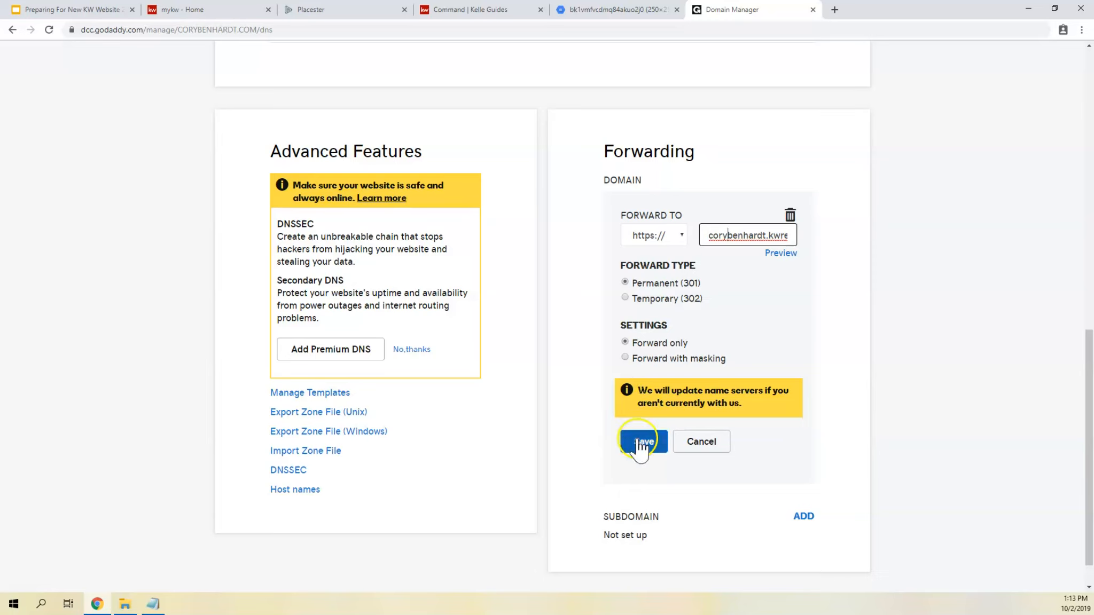